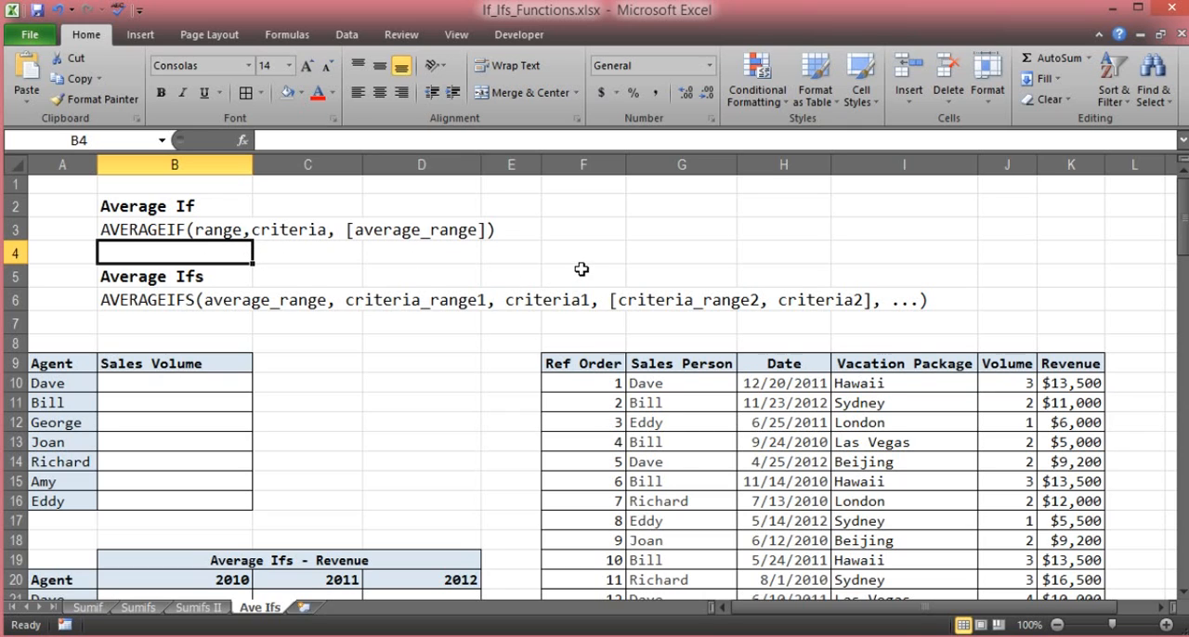
- Examine the sales data table's Sales Person, Date, Vacation Package, Volume and Revenue columns
scroll(613, 249, down, 1)
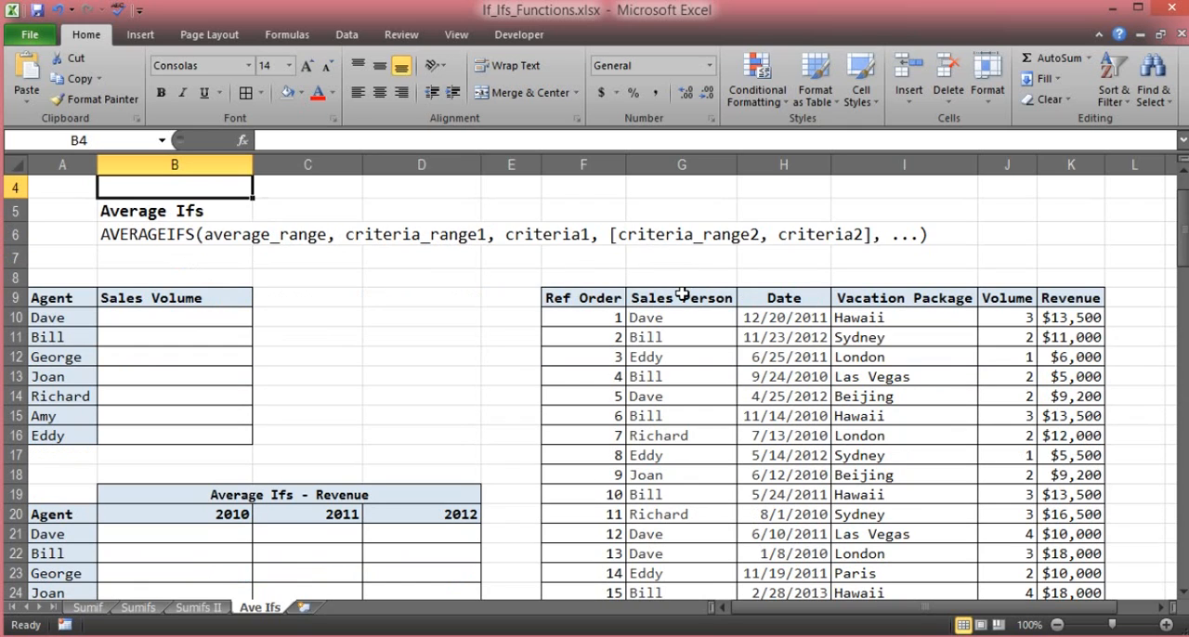
drag(682, 297, 671, 563)
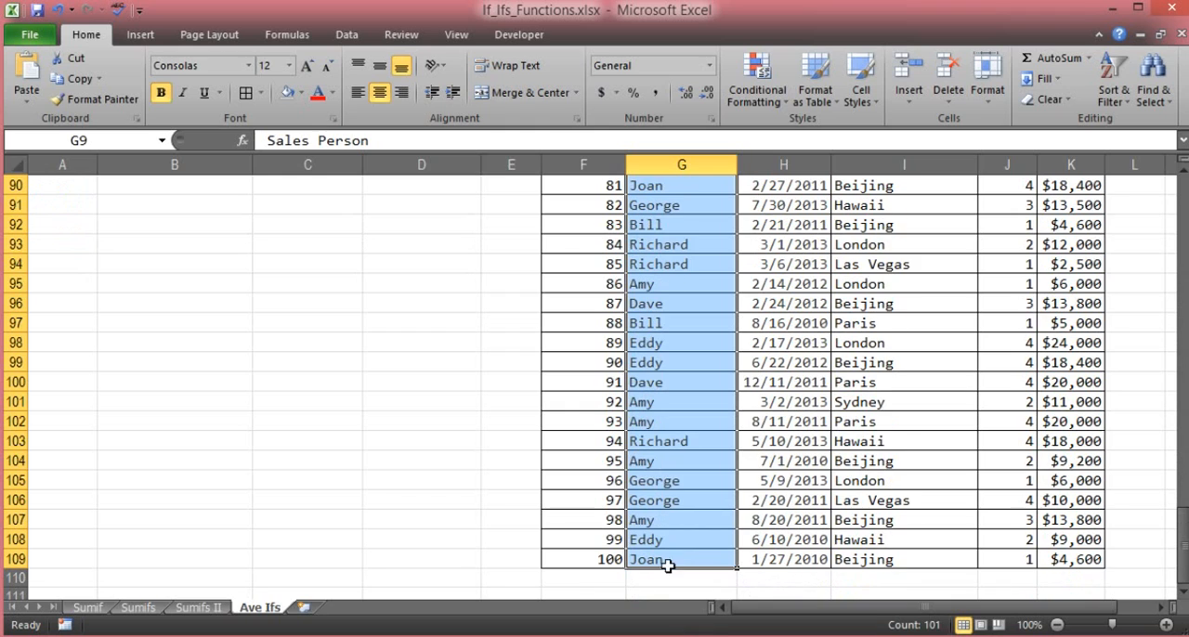
scroll(593, 424, up, 20)
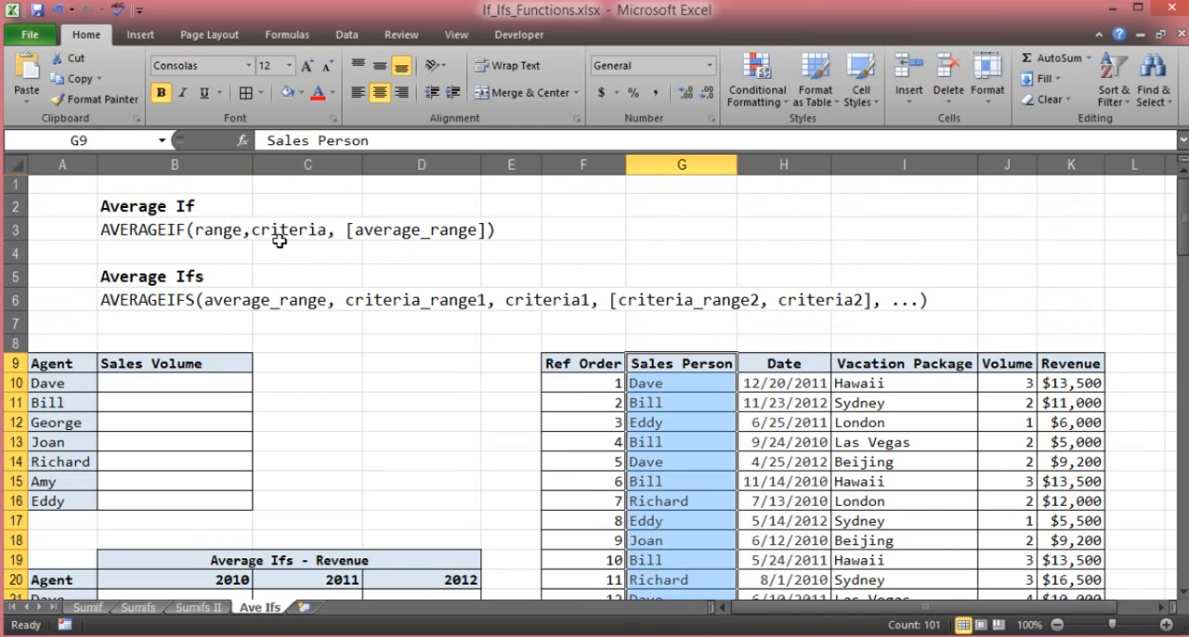
click(671, 363)
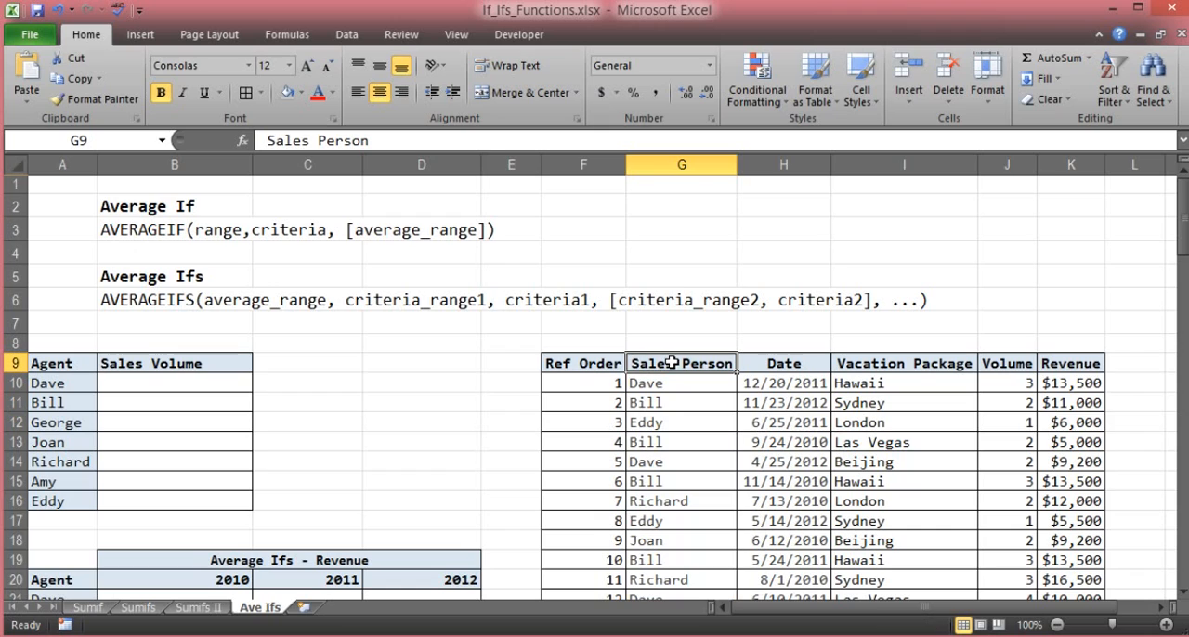
click(785, 363)
drag(885, 362, 889, 496)
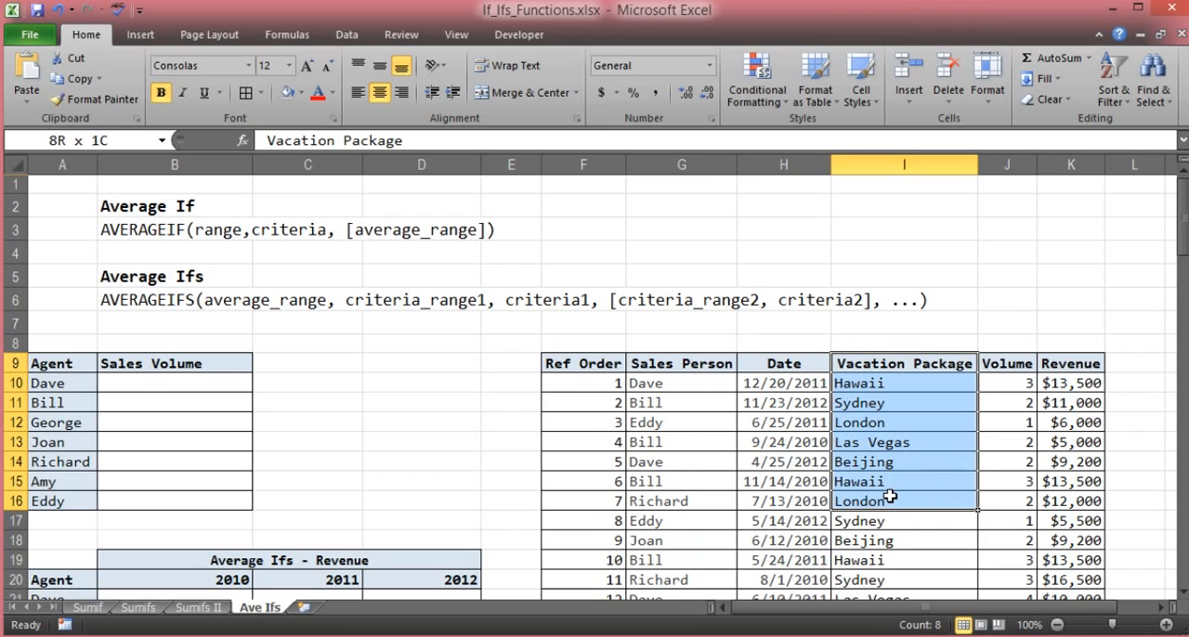
drag(1008, 363, 1011, 461)
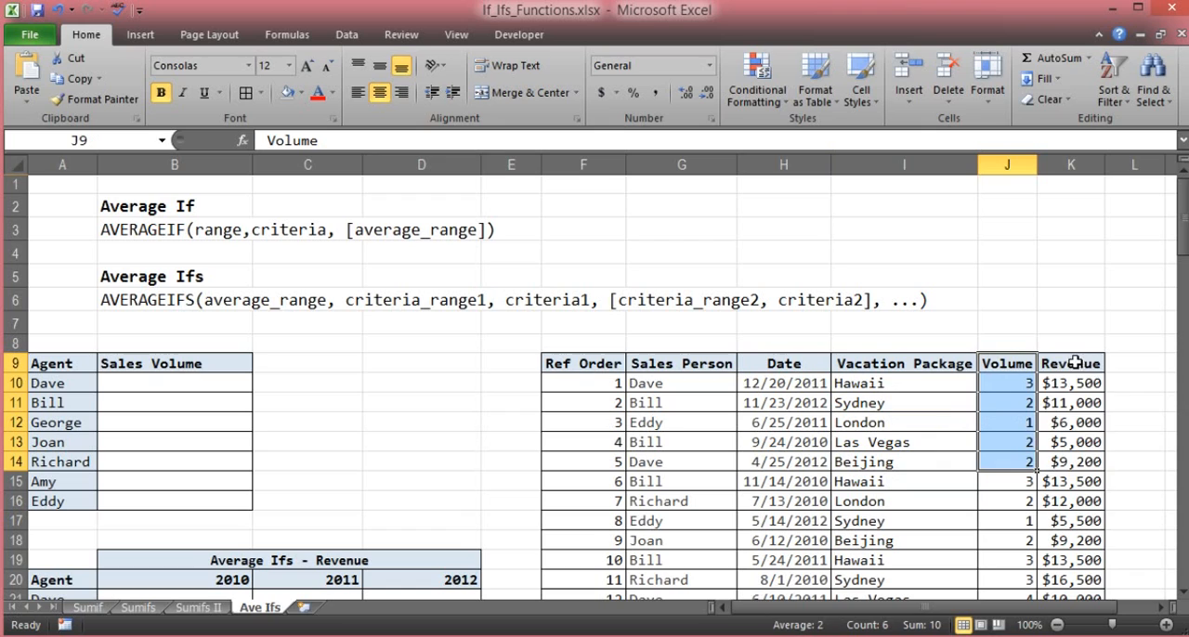
drag(1068, 364, 1087, 485)
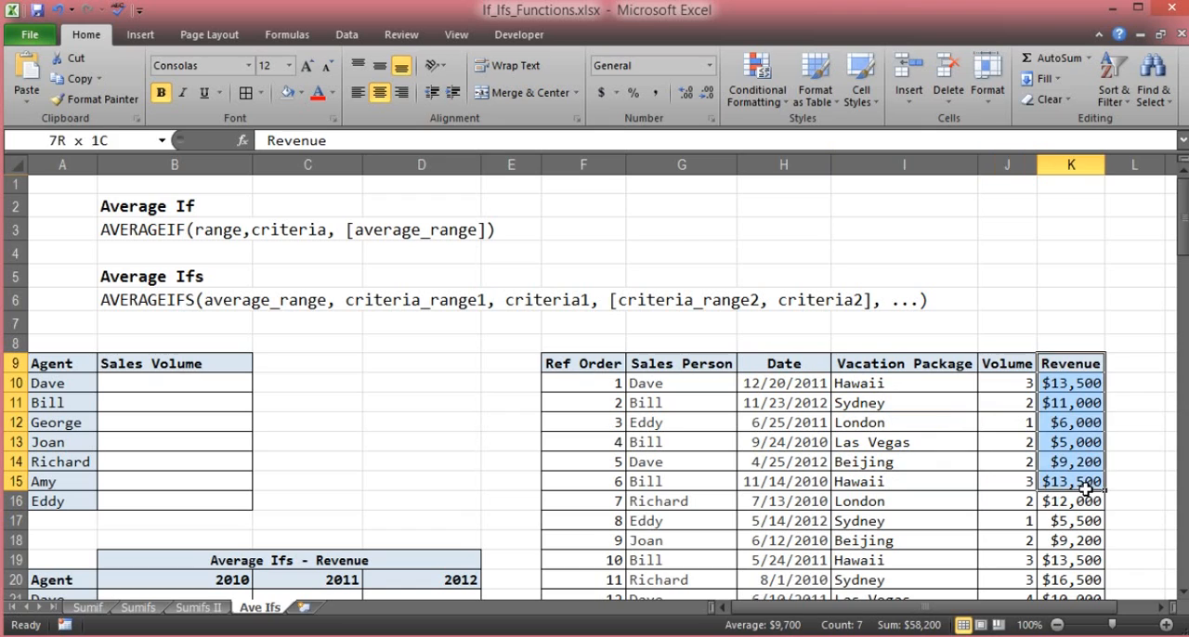
click(608, 342)
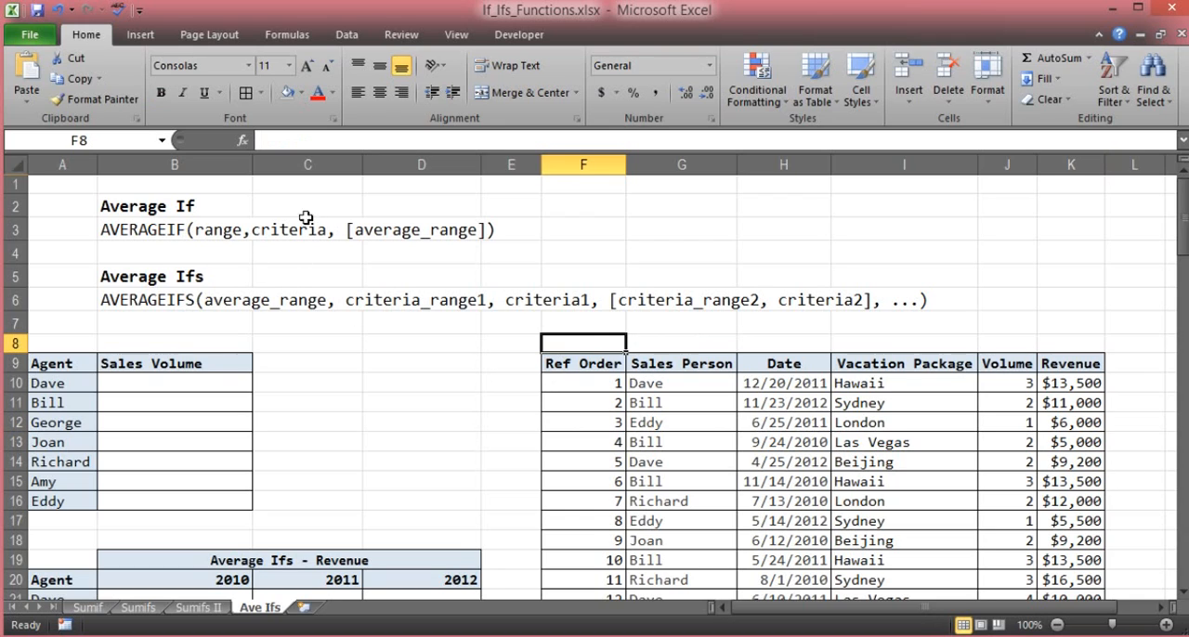
- Review the AVERAGEIF syntax line against the Sales Person data and the empty Sales Volume column of the Agent table
click(569, 320)
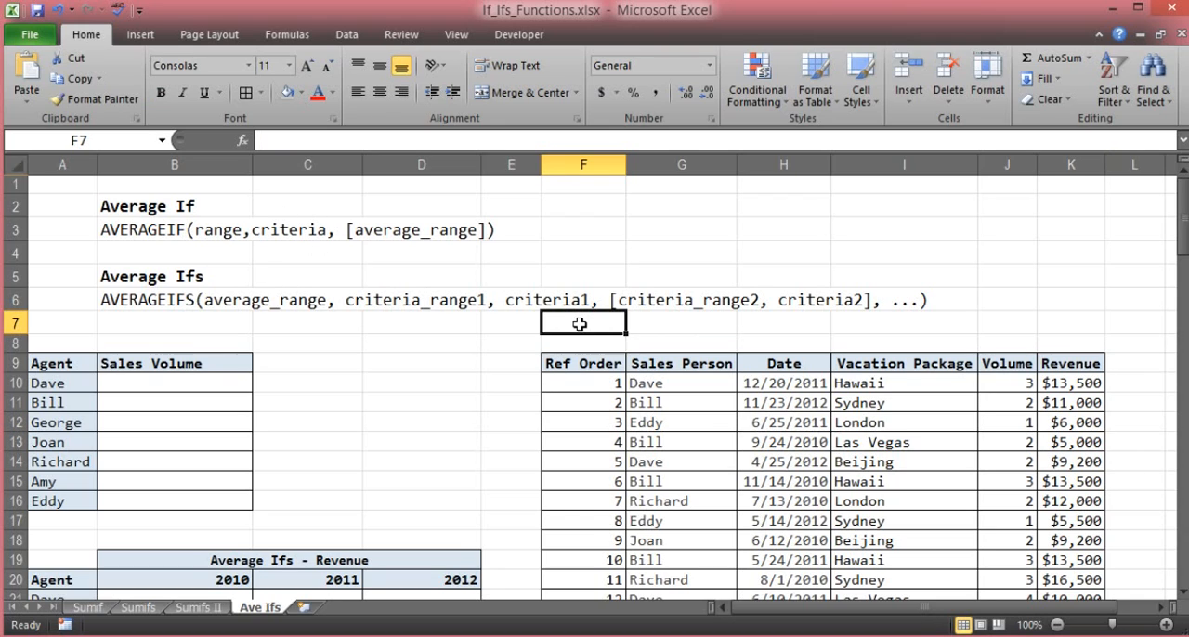
click(515, 348)
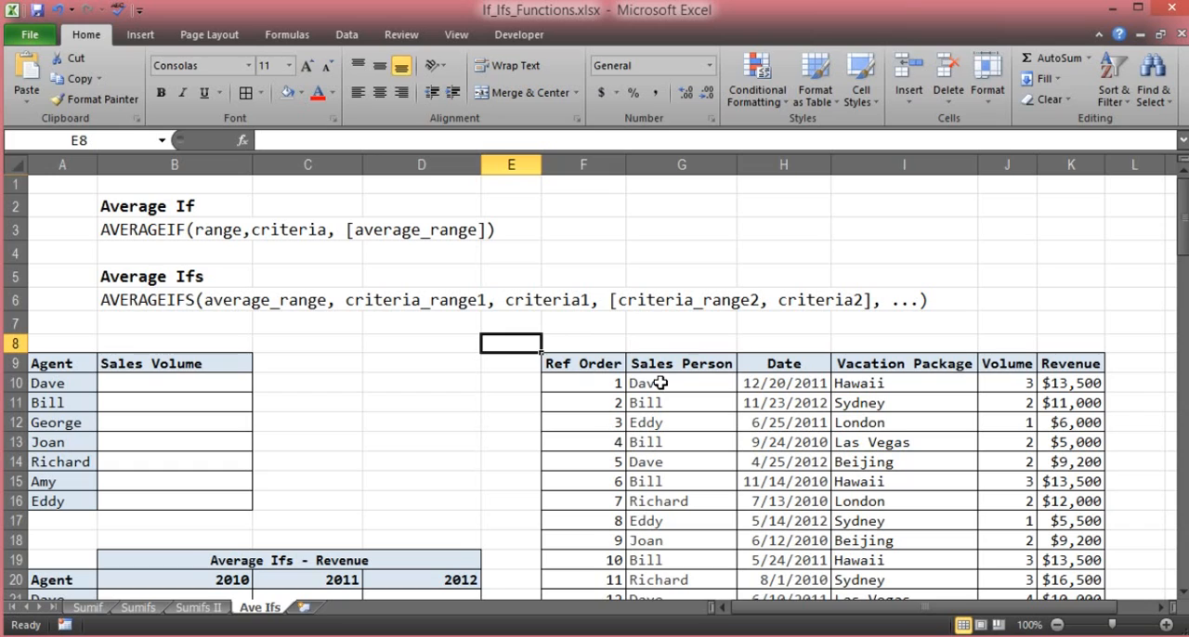
click(663, 384)
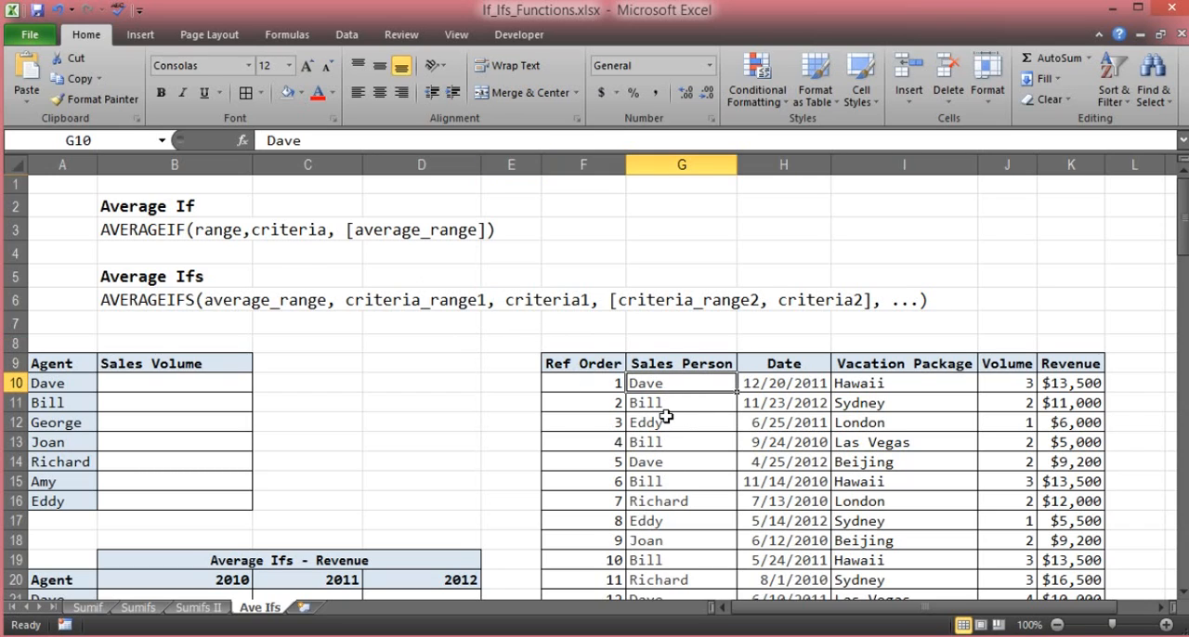
click(394, 236)
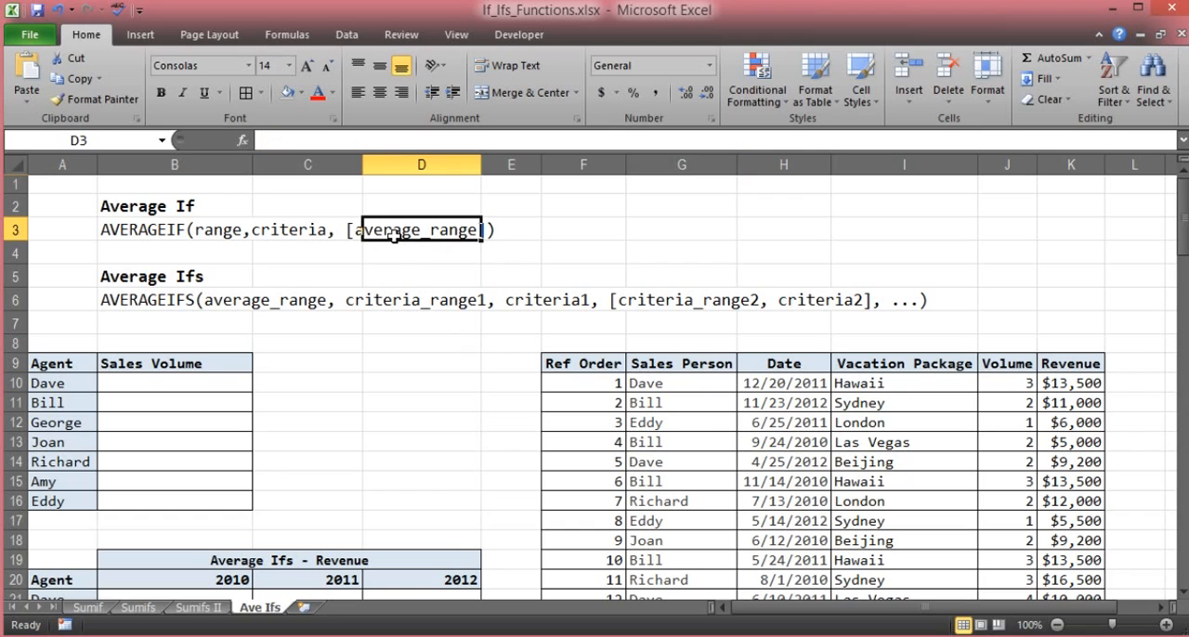
click(397, 258)
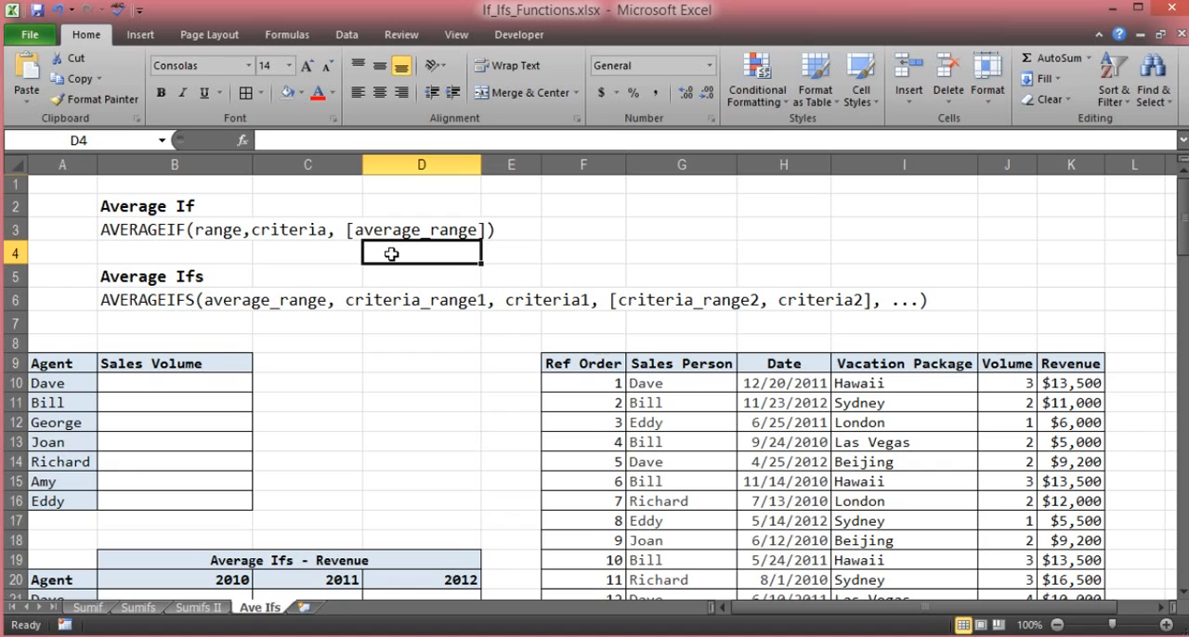
click(341, 347)
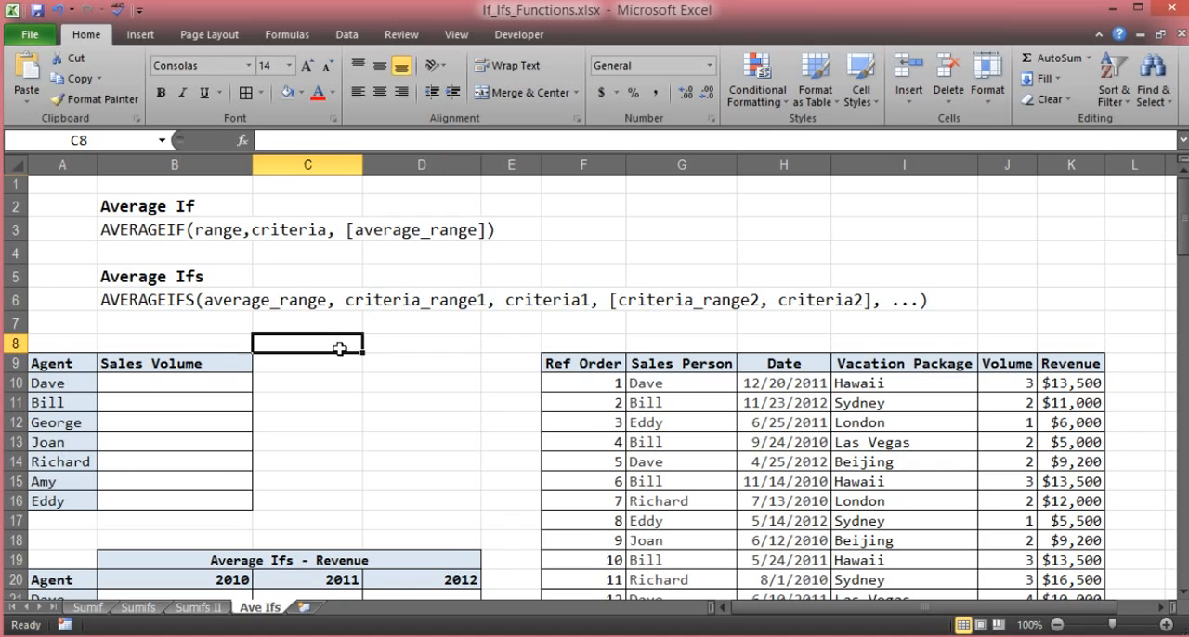
click(154, 382)
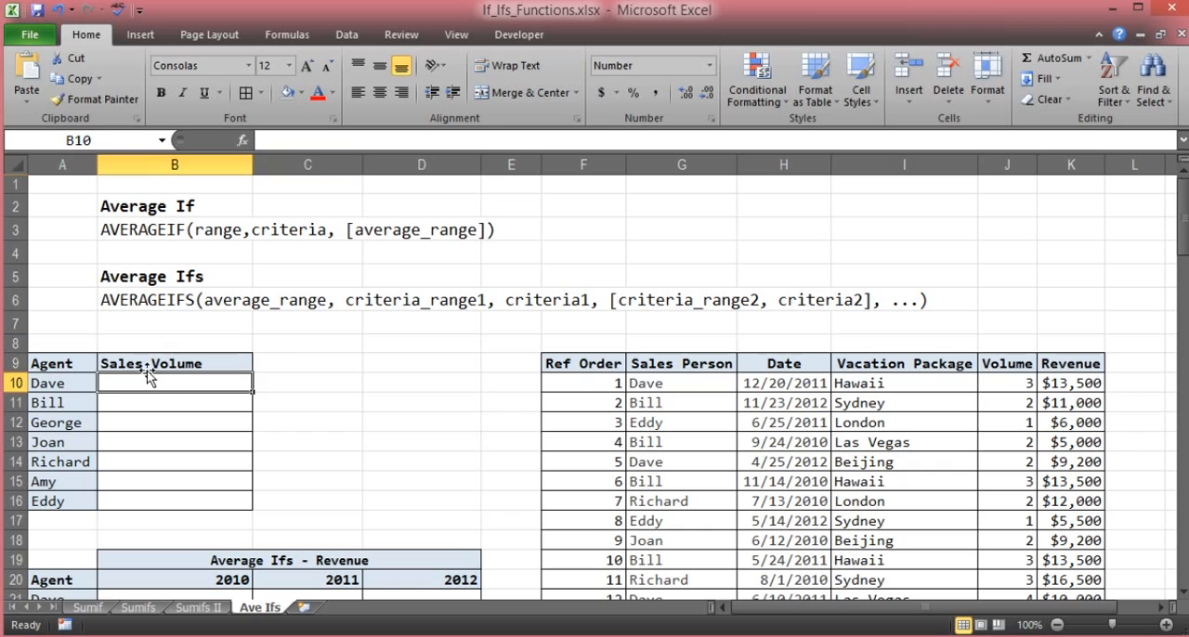
click(175, 363)
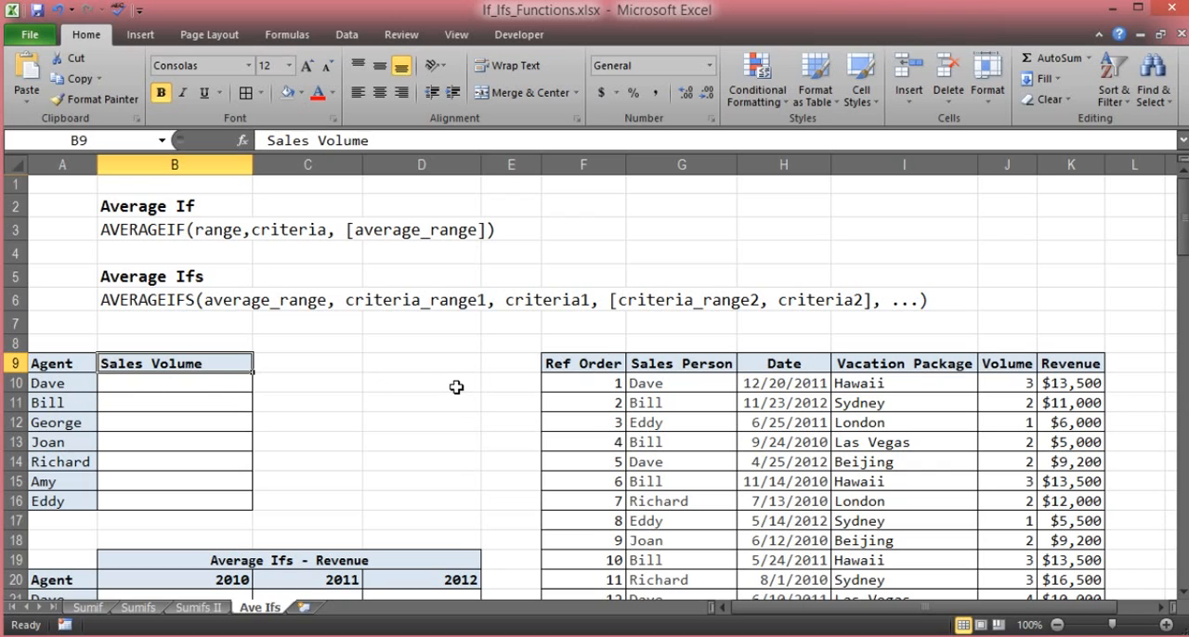
- Begin an AVERAGEIF formula in cell B10, the first agent's Sales Volume cell
click(177, 384)
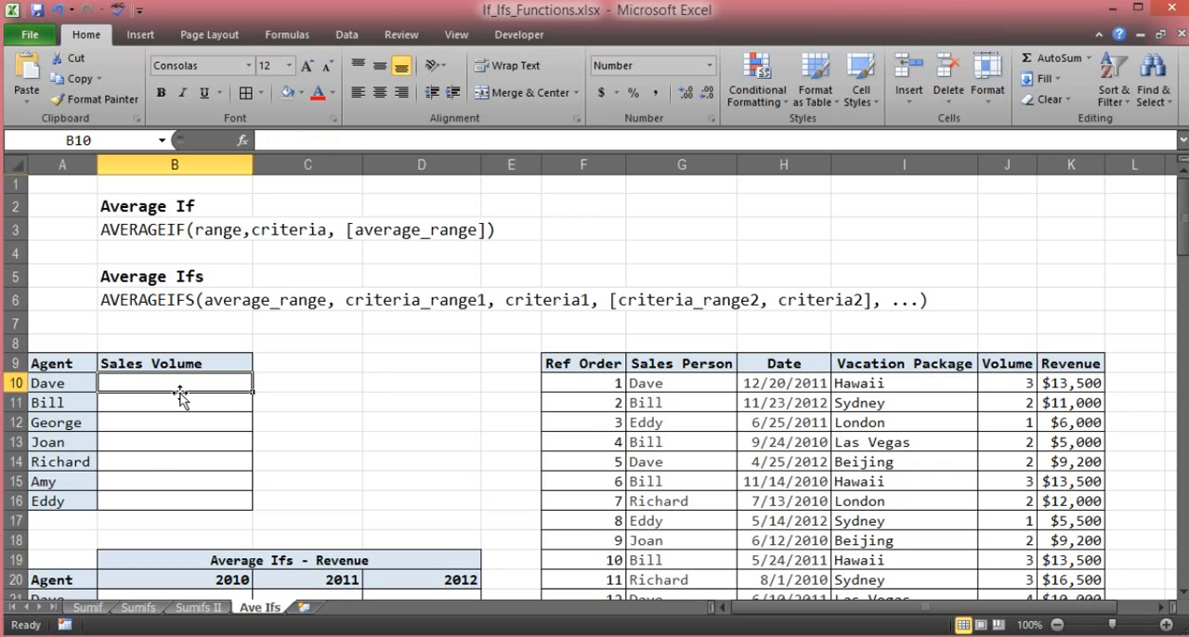
text(=)
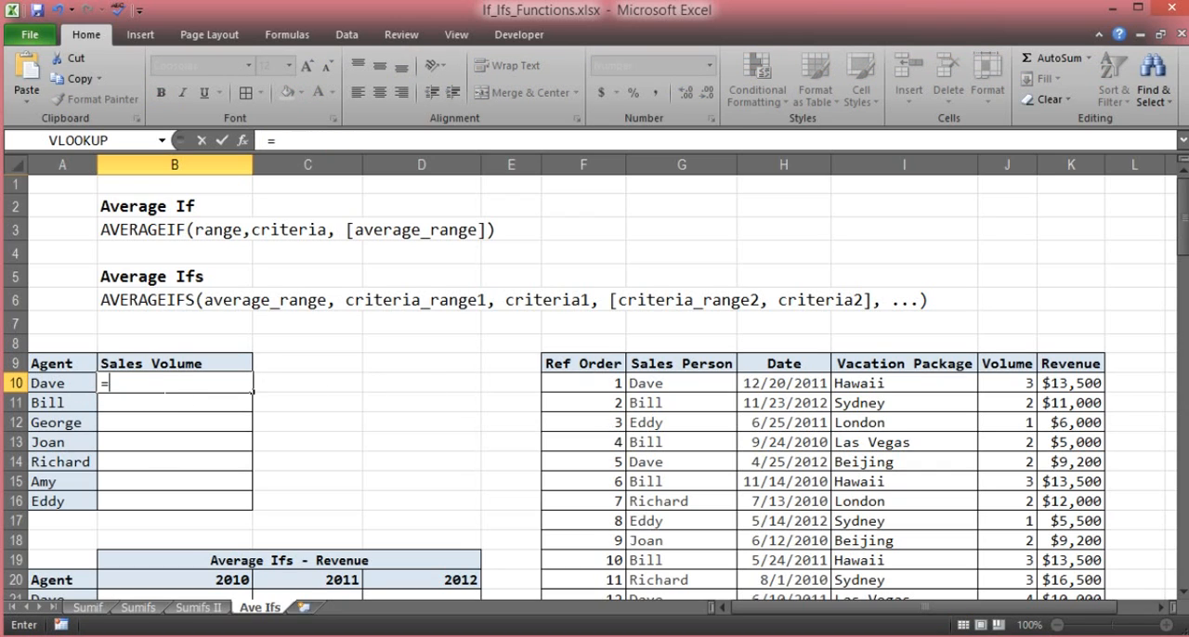
text(a)
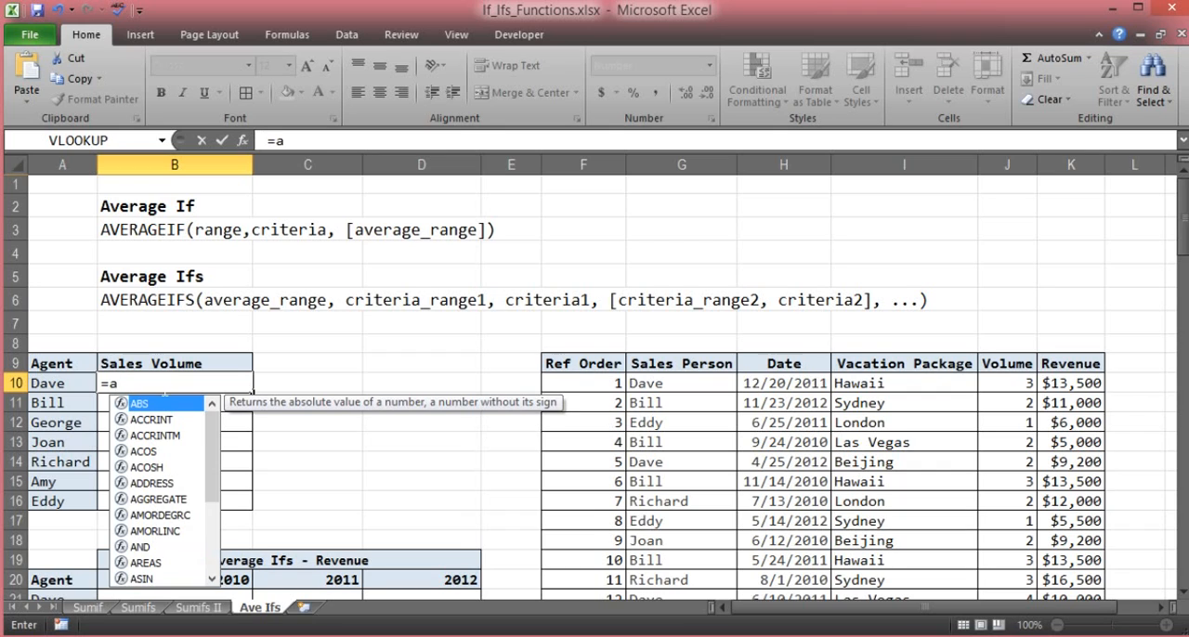
text(v)
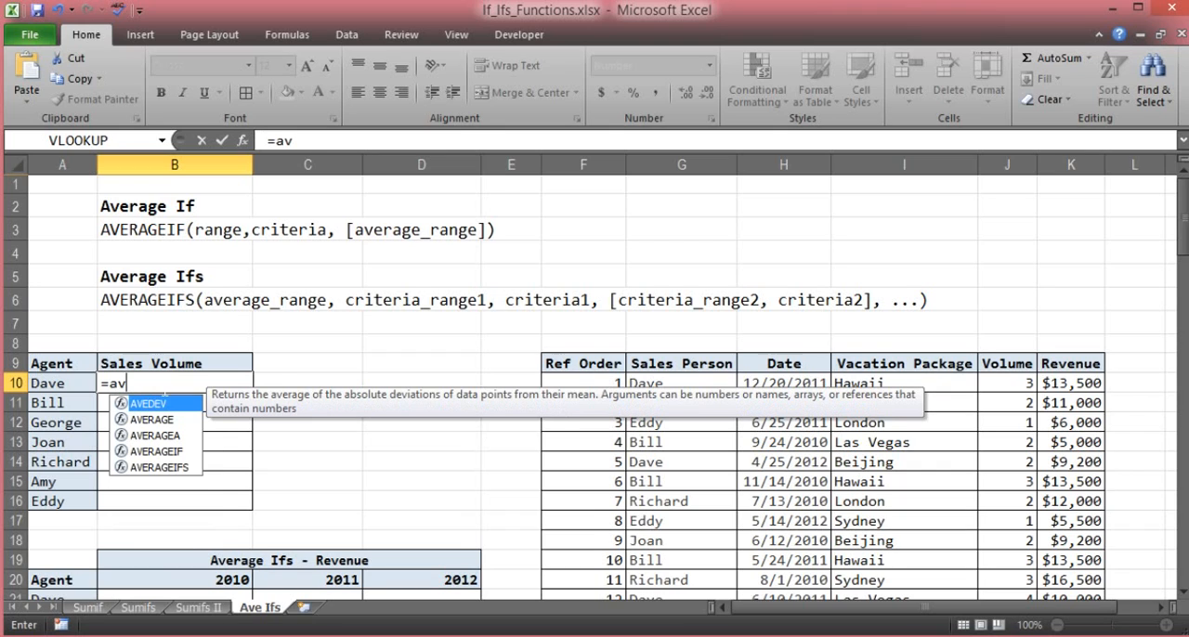
click(156, 453)
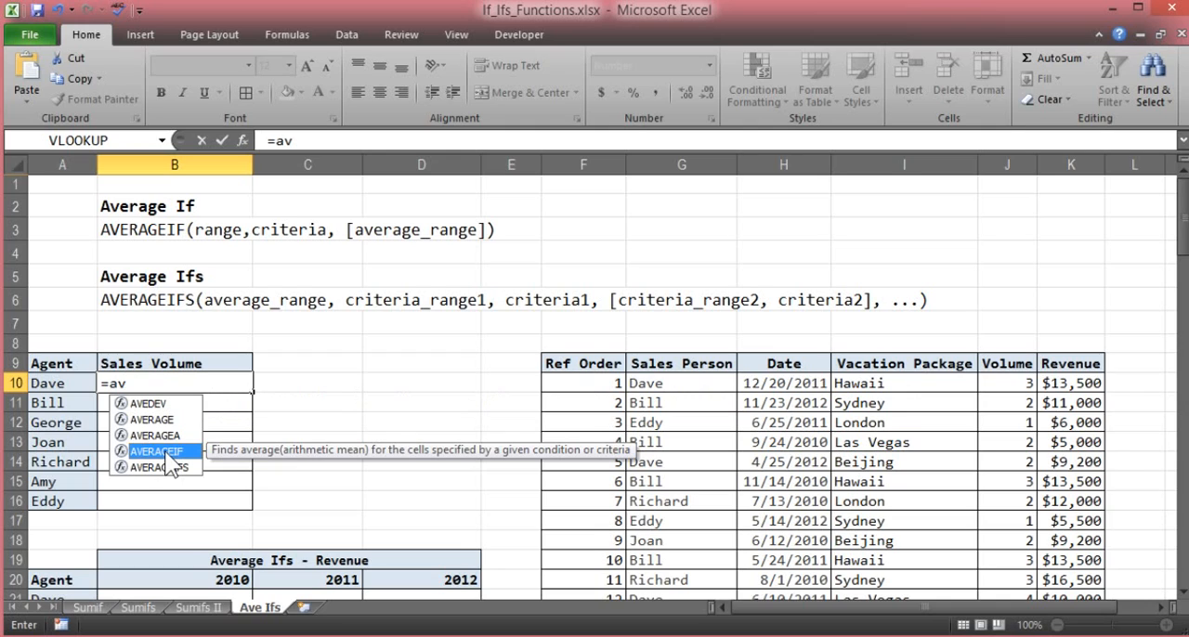
double_click(165, 450)
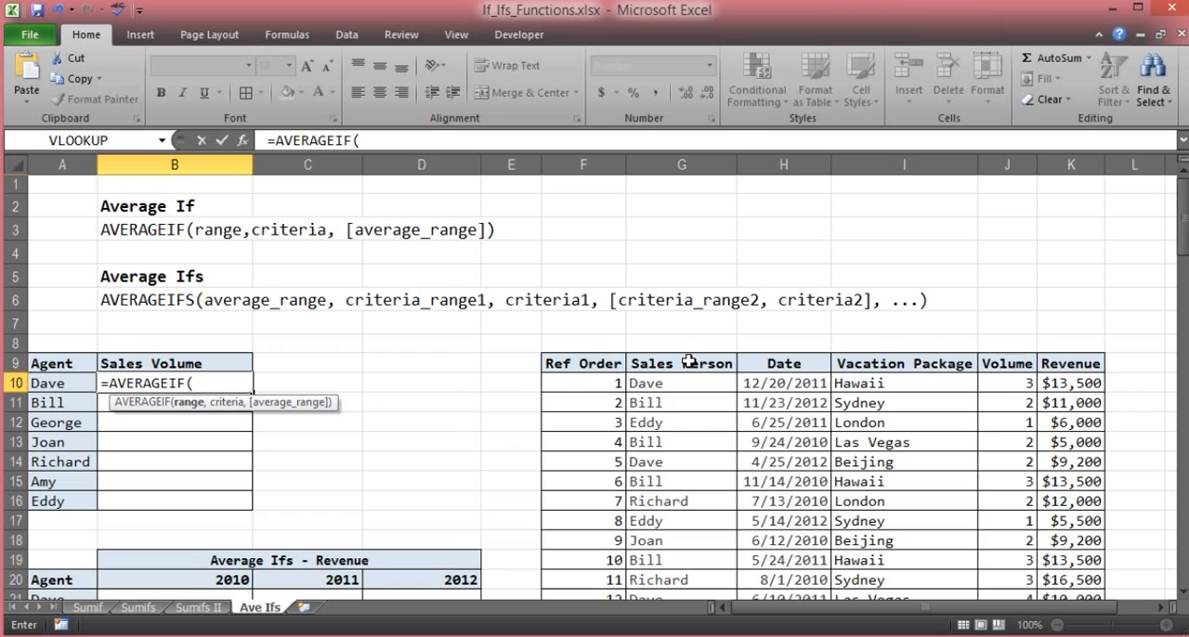
text(S)
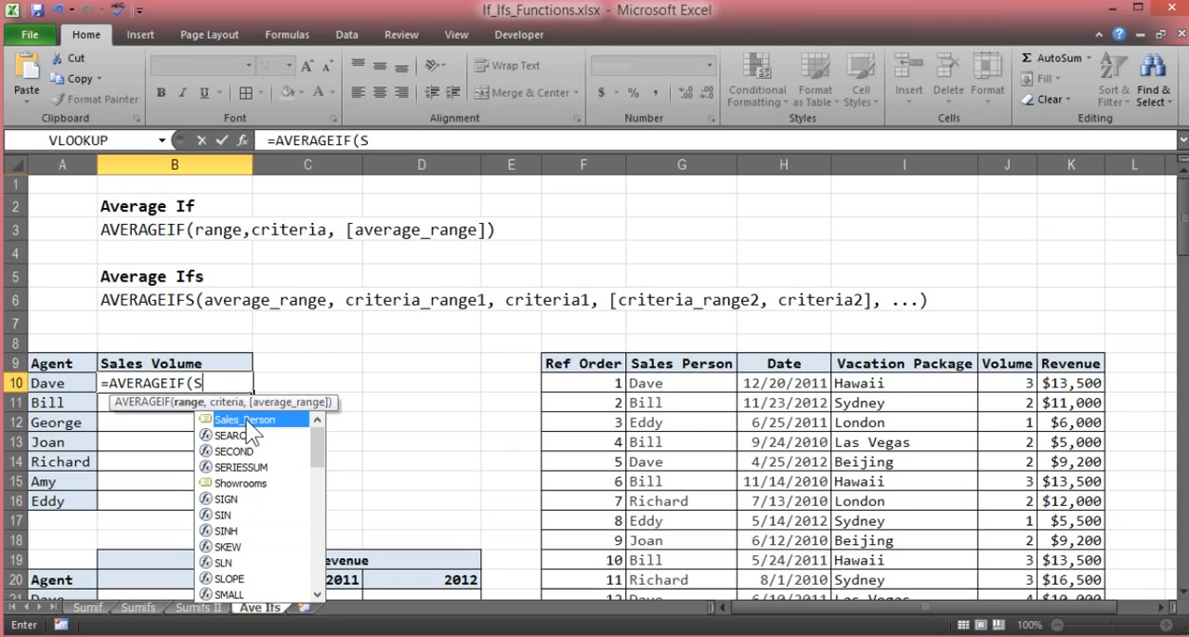
key(Tab)
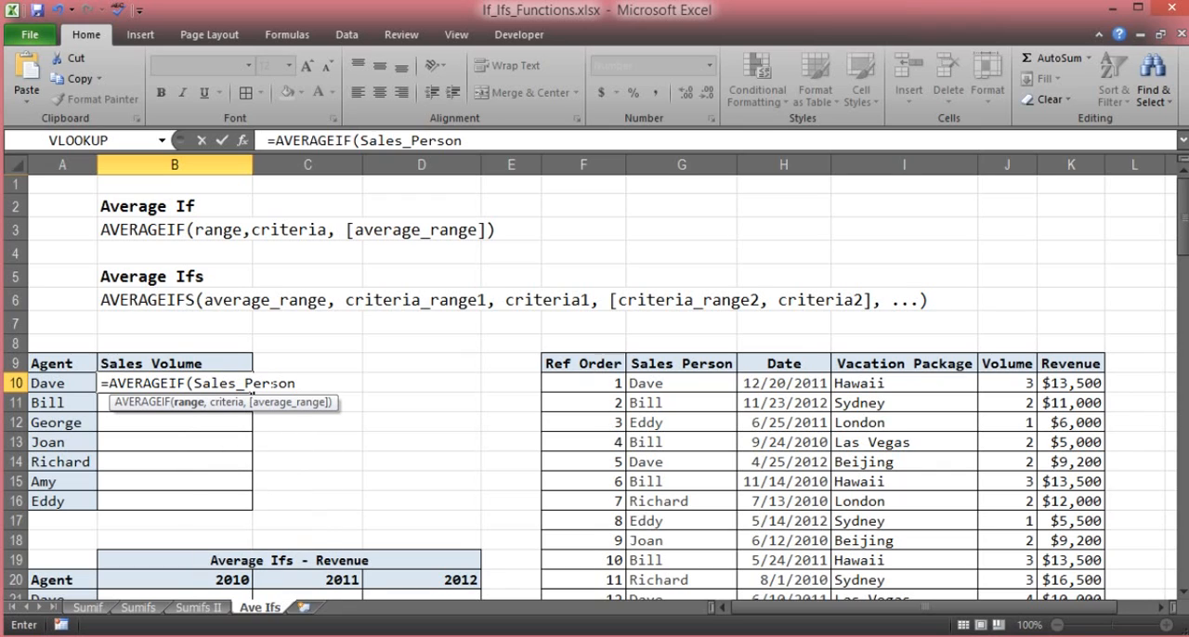
key(shift+Left)
key(shift+Left)
key(shift+Left)
key(shift+Left)
key(shift+Left)
key(shift+Left)
key(shift+Left)
key(shift+Left)
key(shift+Left)
key(shift+Left)
key(shift+Left)
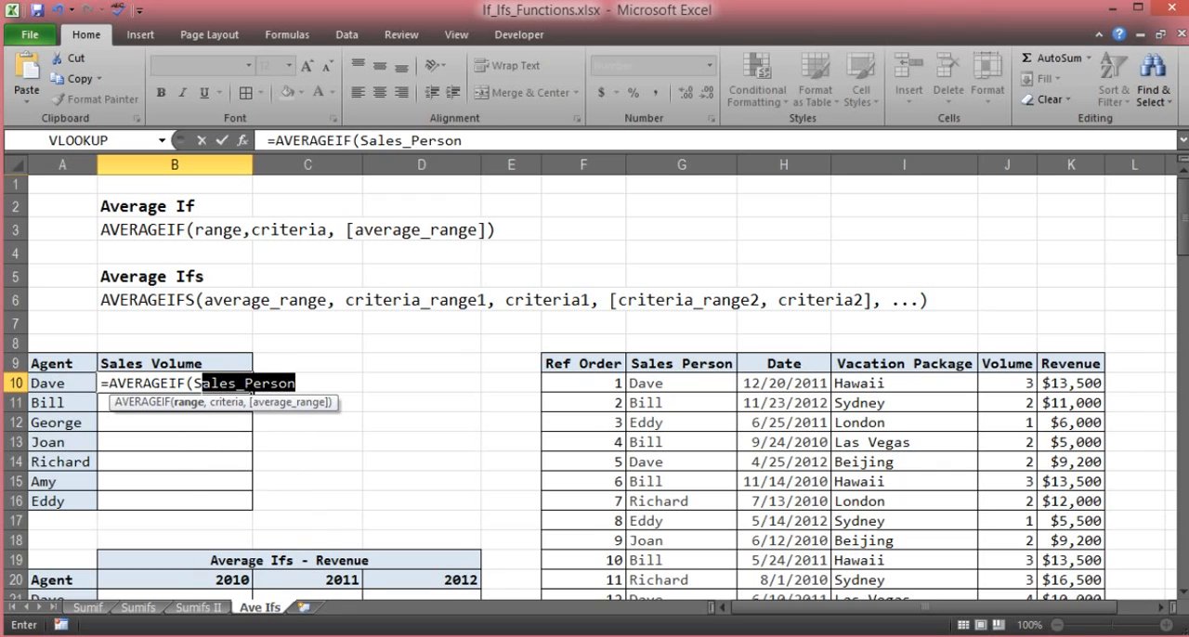
key(BackSpace)
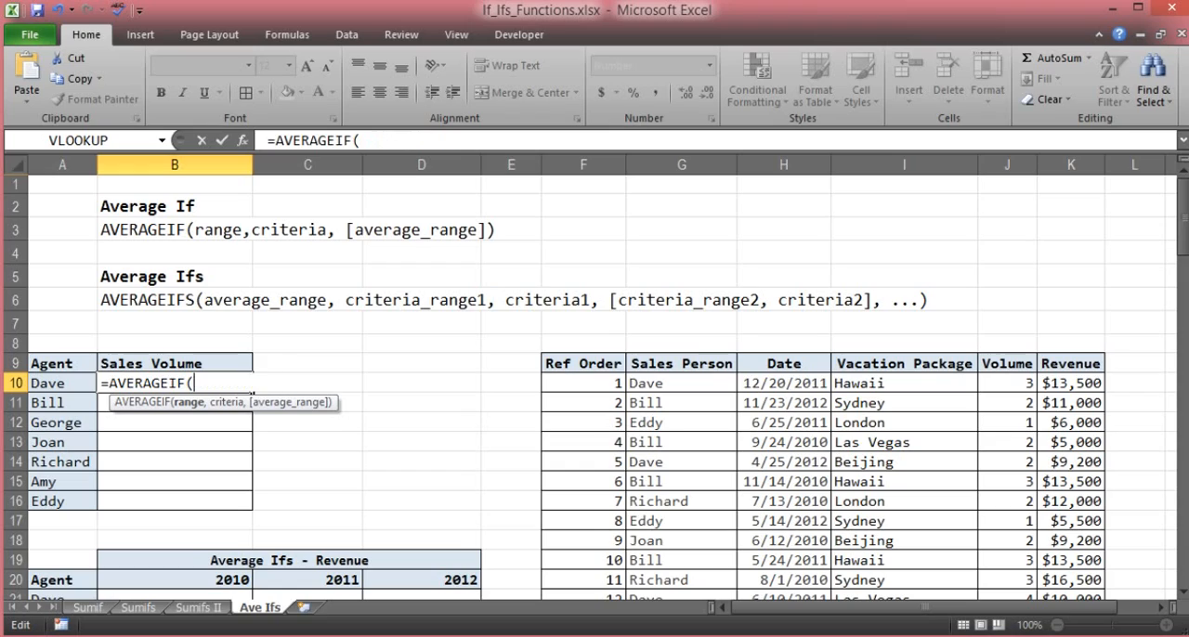
- Use the sales person cells G10:G109 as the formula's range argument and move on to the criteria argument
drag(677, 382, 671, 556)
scroll(670, 556, up, 20)
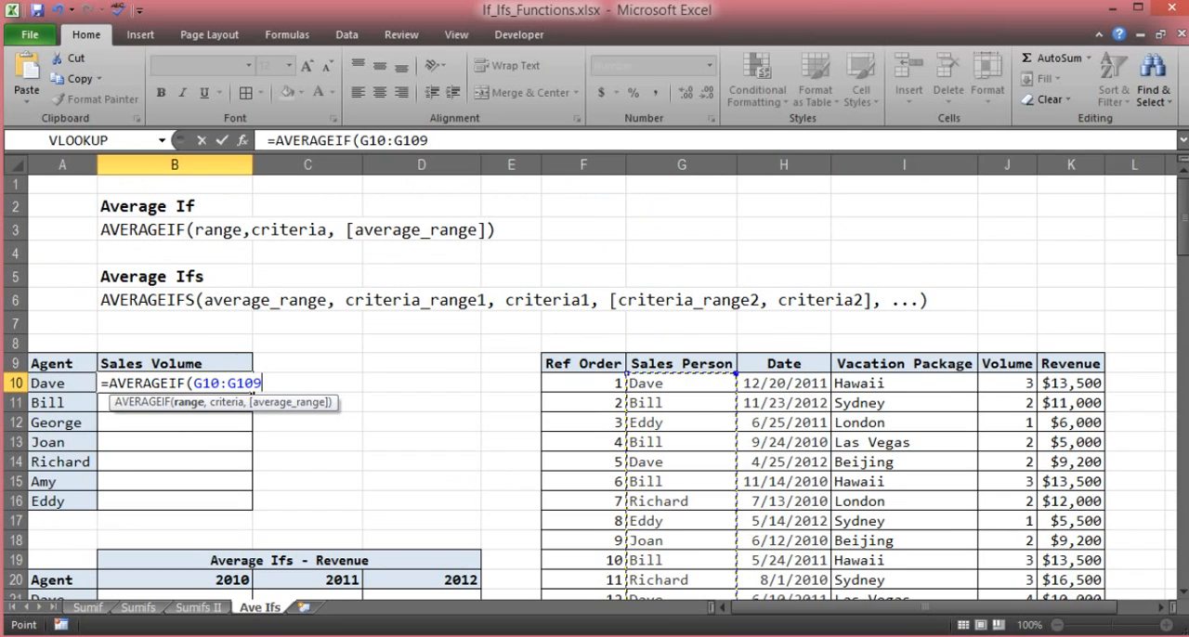
text(,)
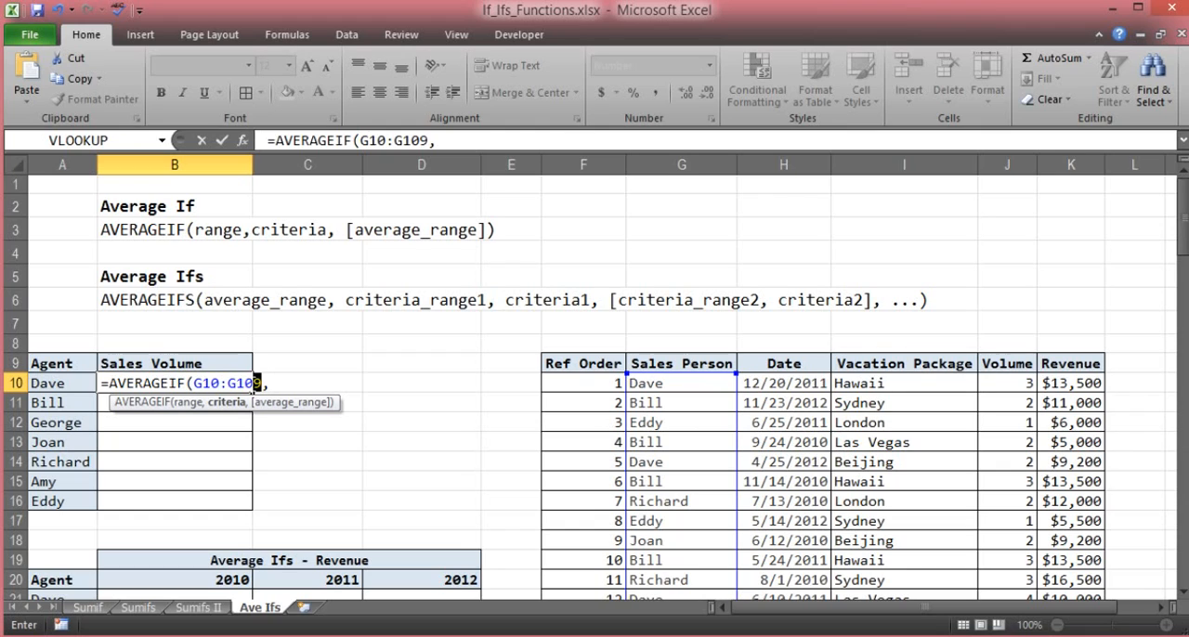
- Replace the G10:G109 reference in the B10 formula with the named range Sales_Person
drag(258, 383, 193, 383)
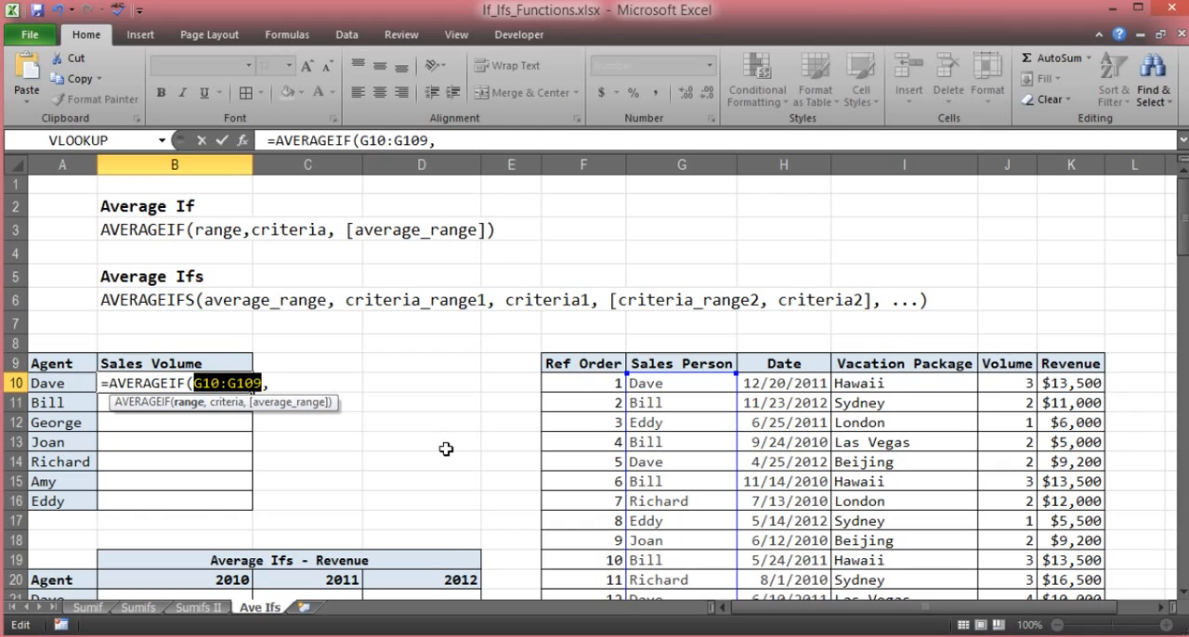
text(S)
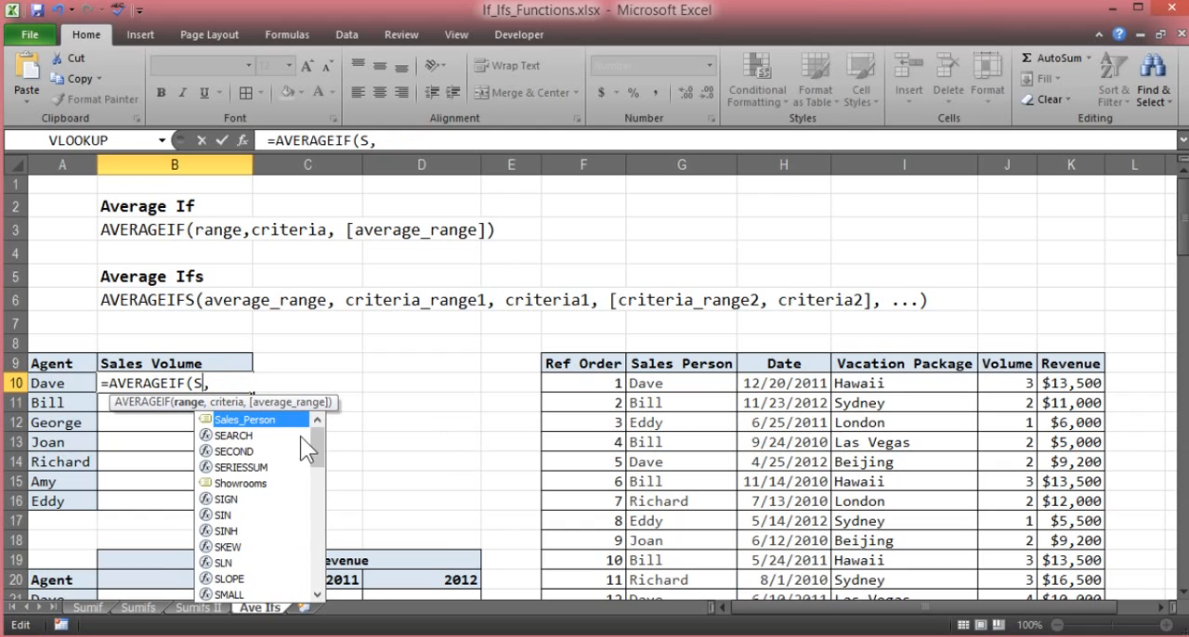
double_click(266, 418)
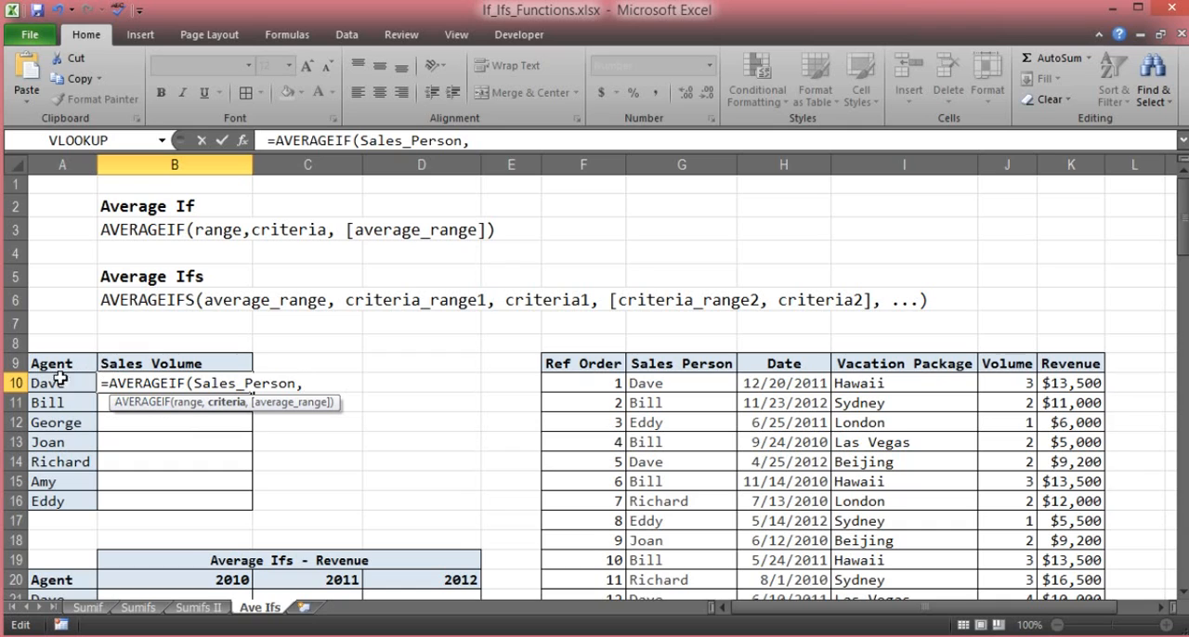
- Enter the first agent's name in quotation marks as the formula's criteria argument
text(d)
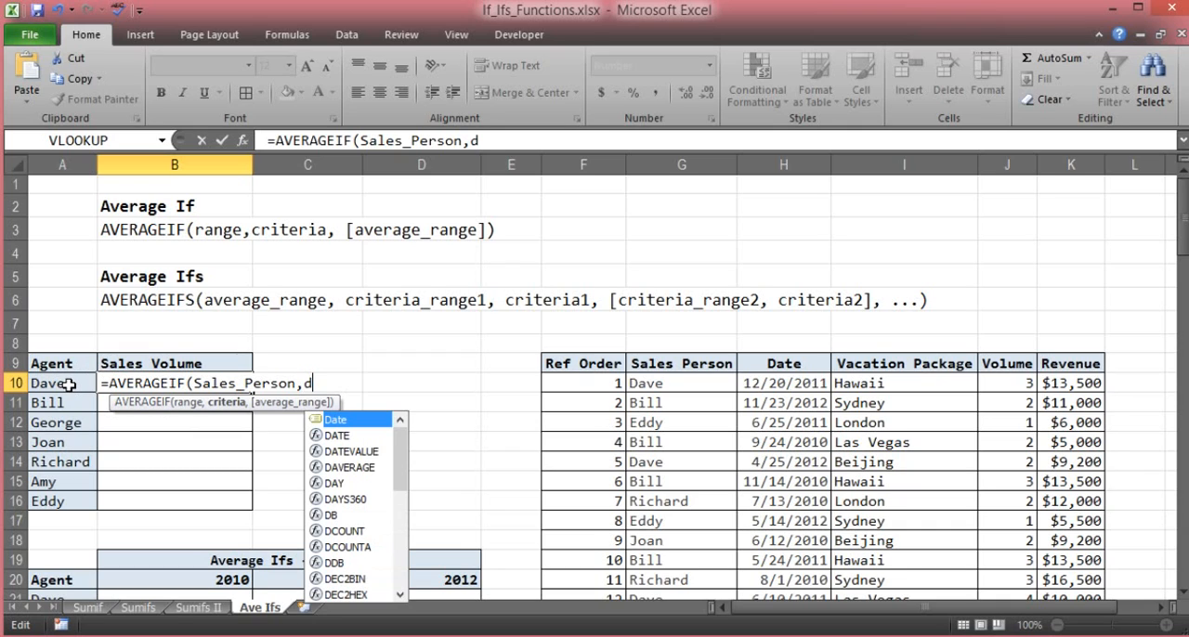
key(Escape)
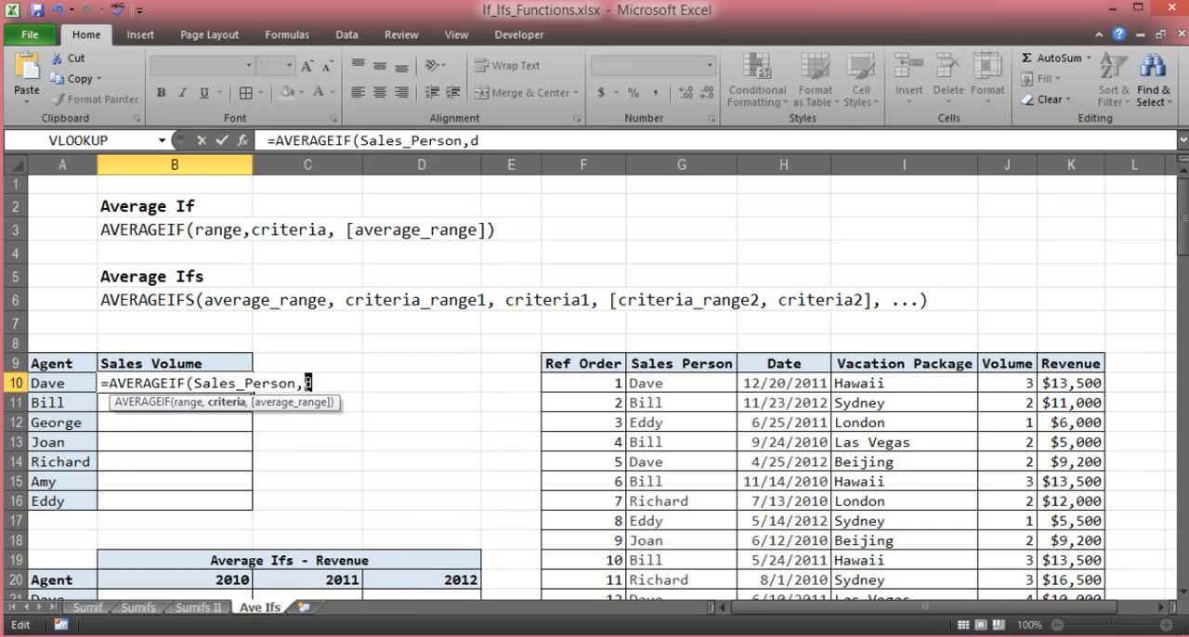
text("Dave)
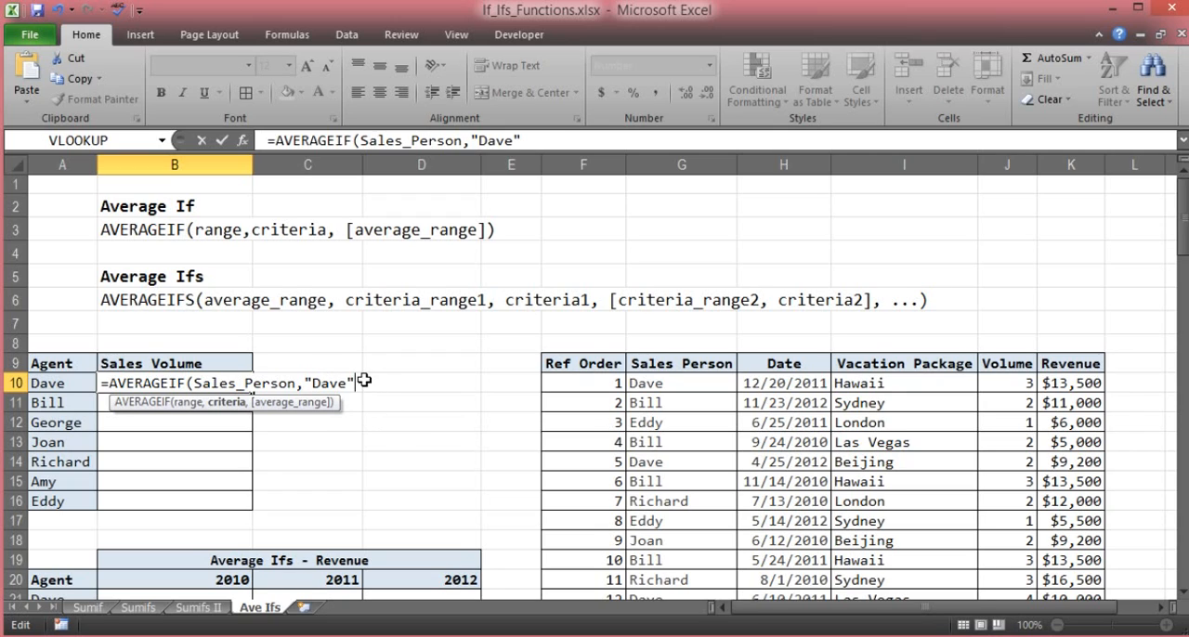
- Replace the quoted name in the B10 formula's criteria argument with a reference to cell A10 and move on to the average range argument
drag(354, 383, 304, 382)
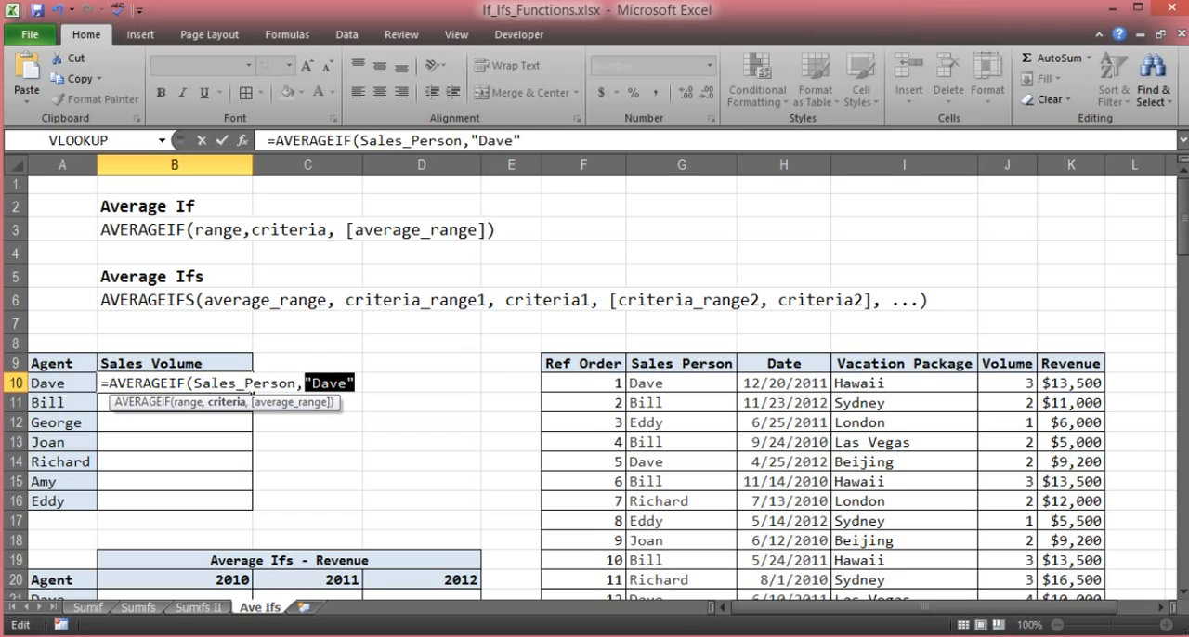
click(76, 382)
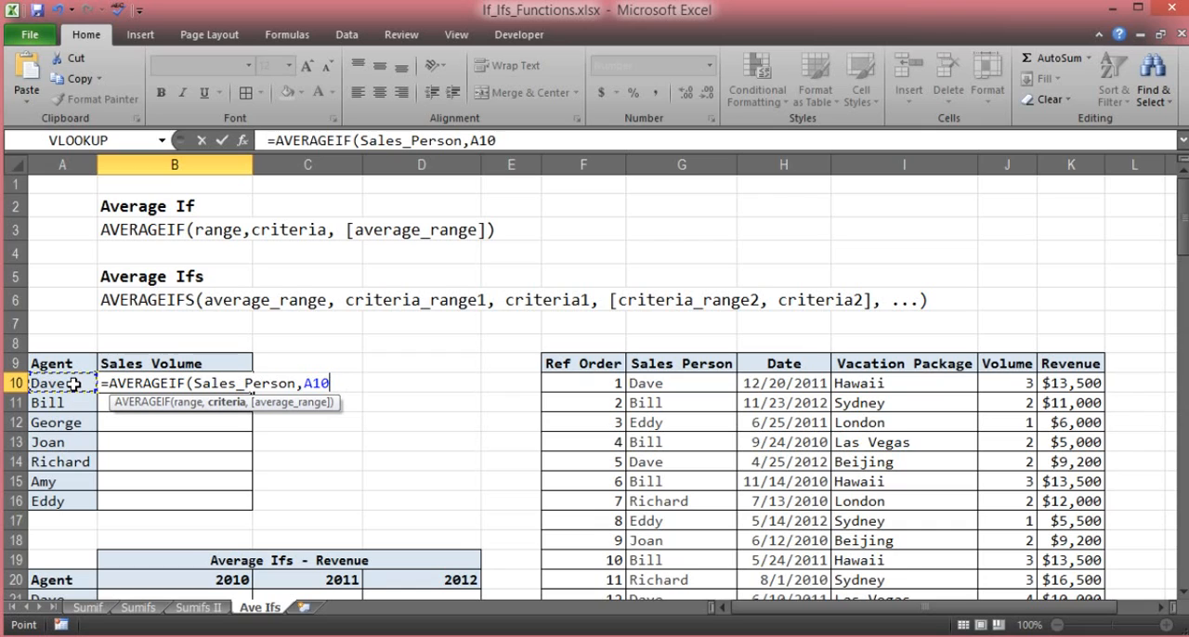
text(,)
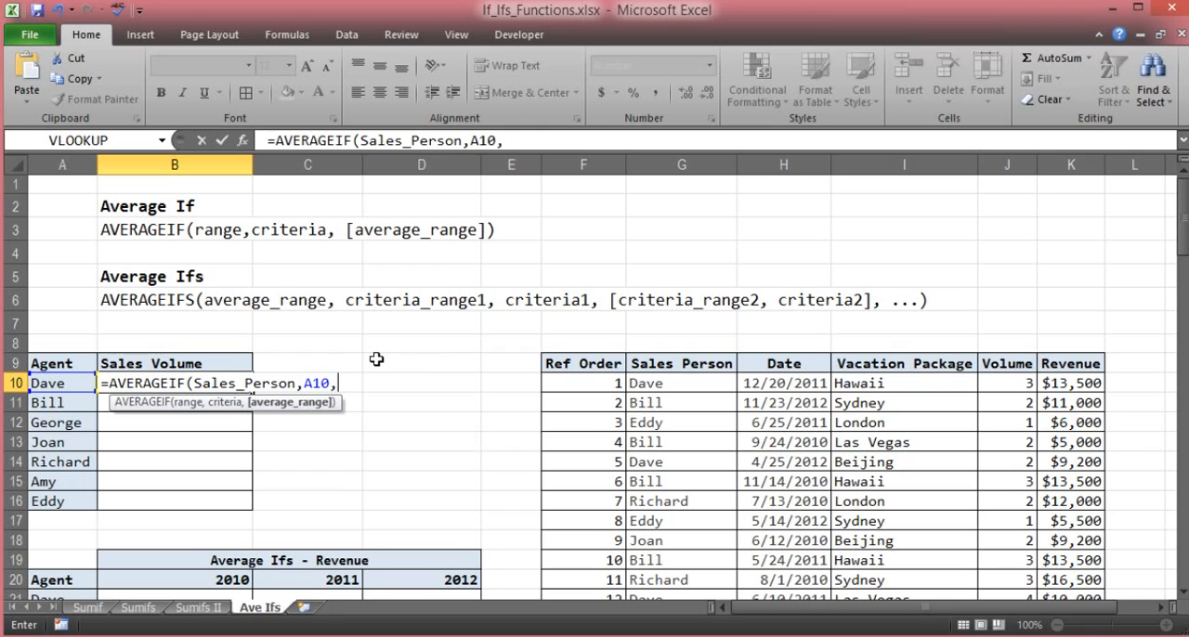
- Use the named range Volume as the average range and complete the AVERAGEIF formula in B10
text(v)
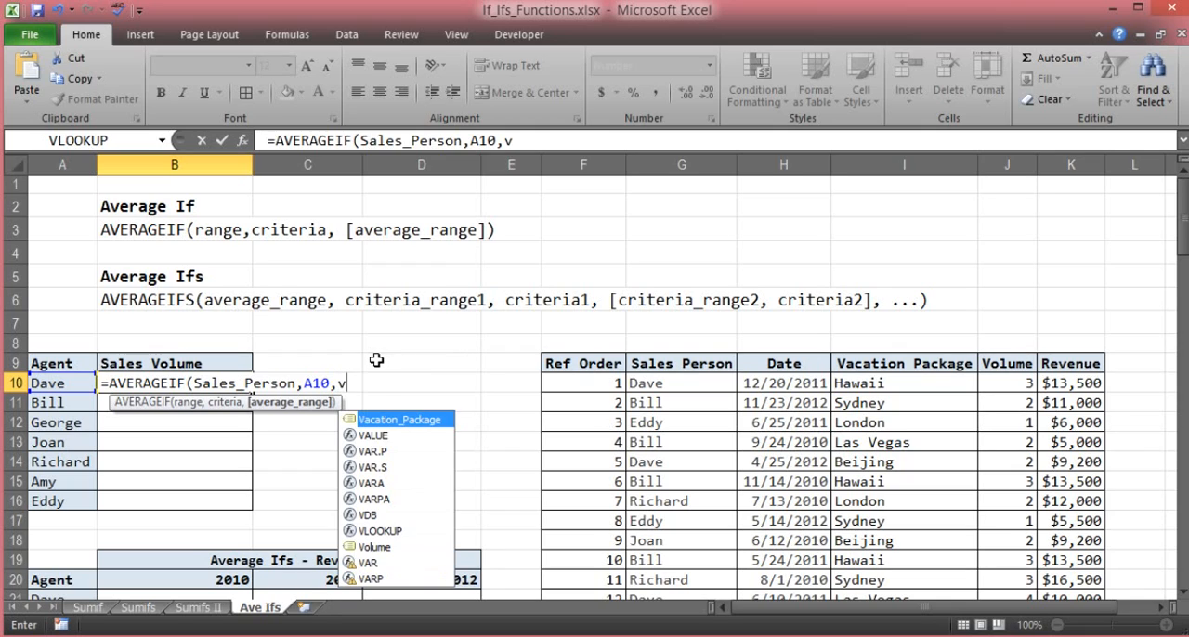
double_click(379, 549)
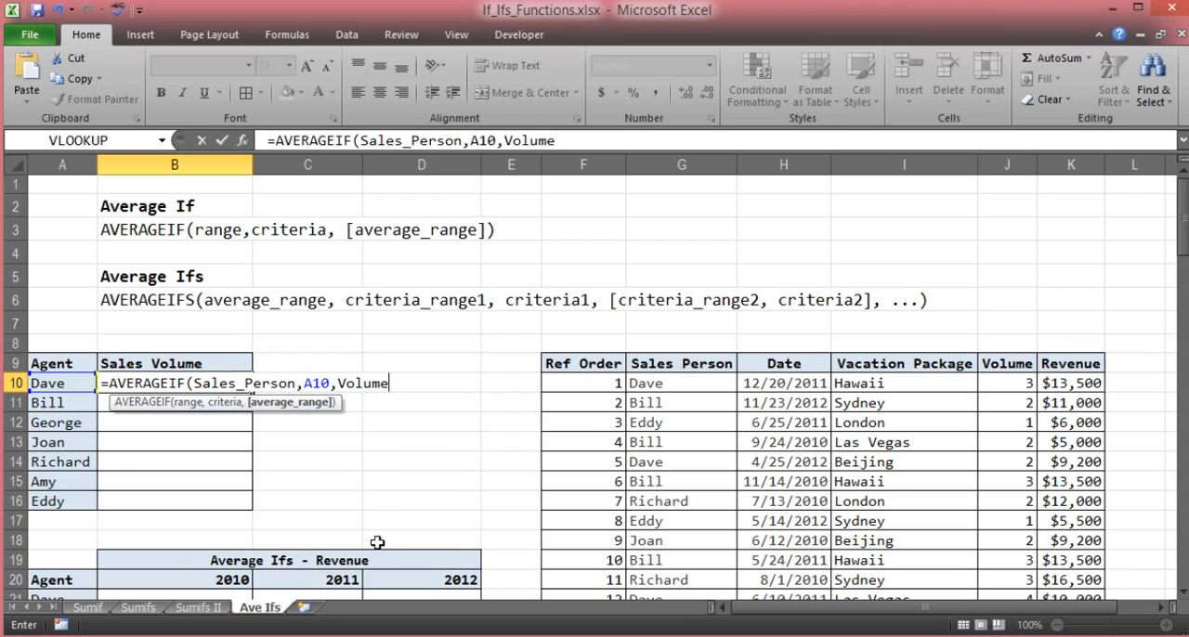
key(Return)
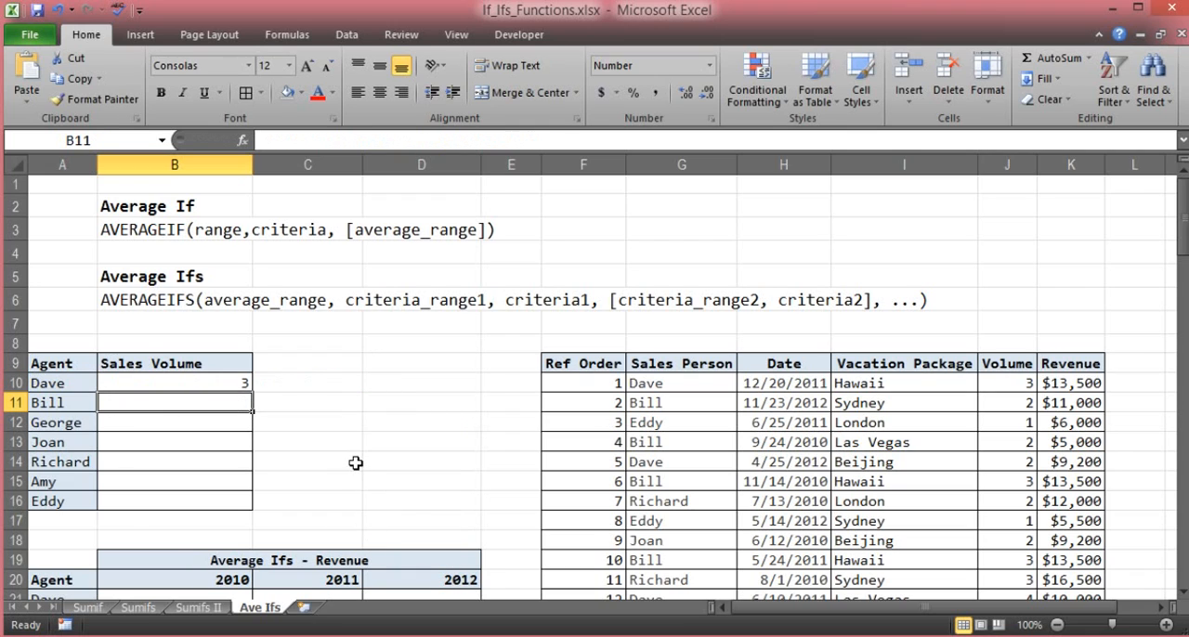
- Copy the B10 formula down through B16 for the remaining agents and check the copied formula in B11
click(193, 379)
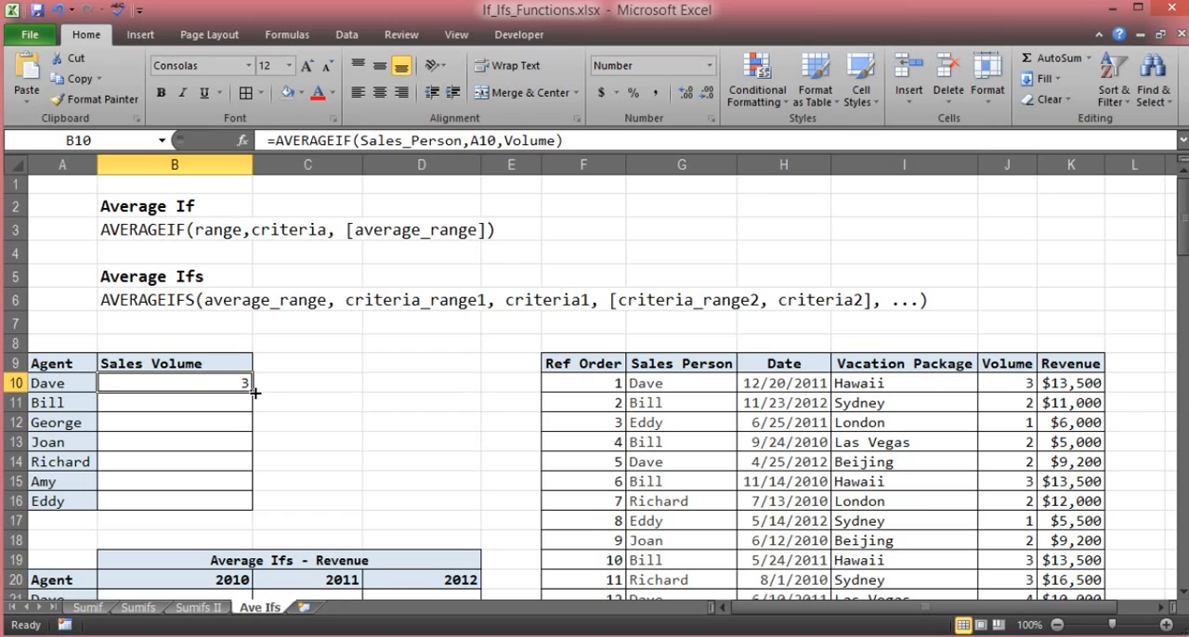
drag(254, 393, 256, 507)
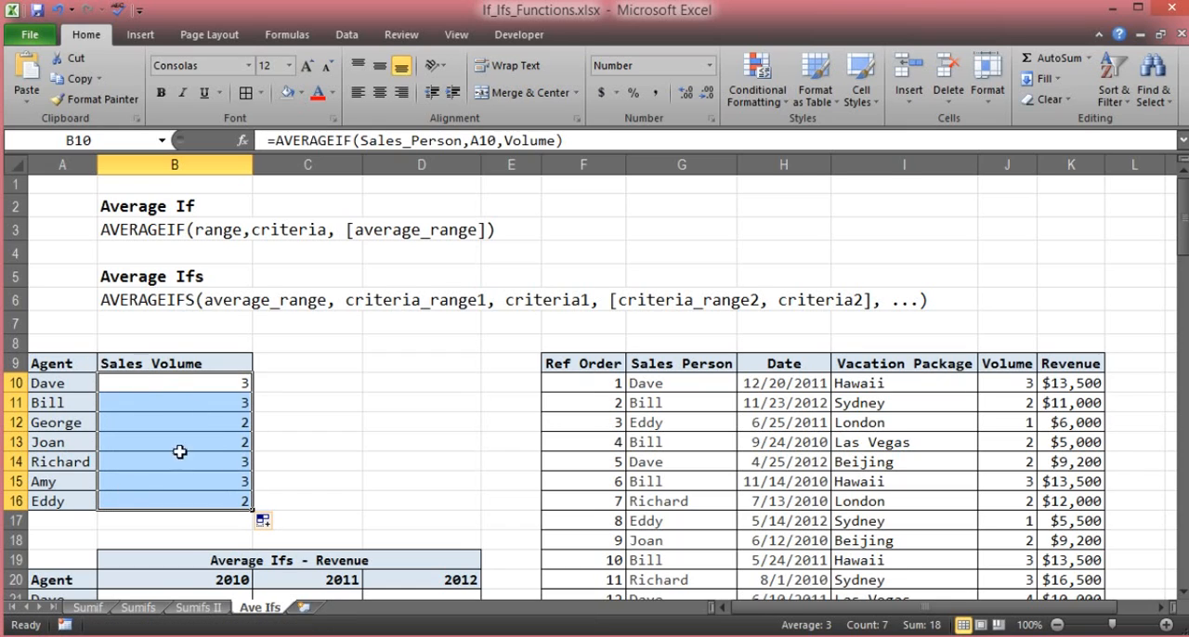
click(142, 401)
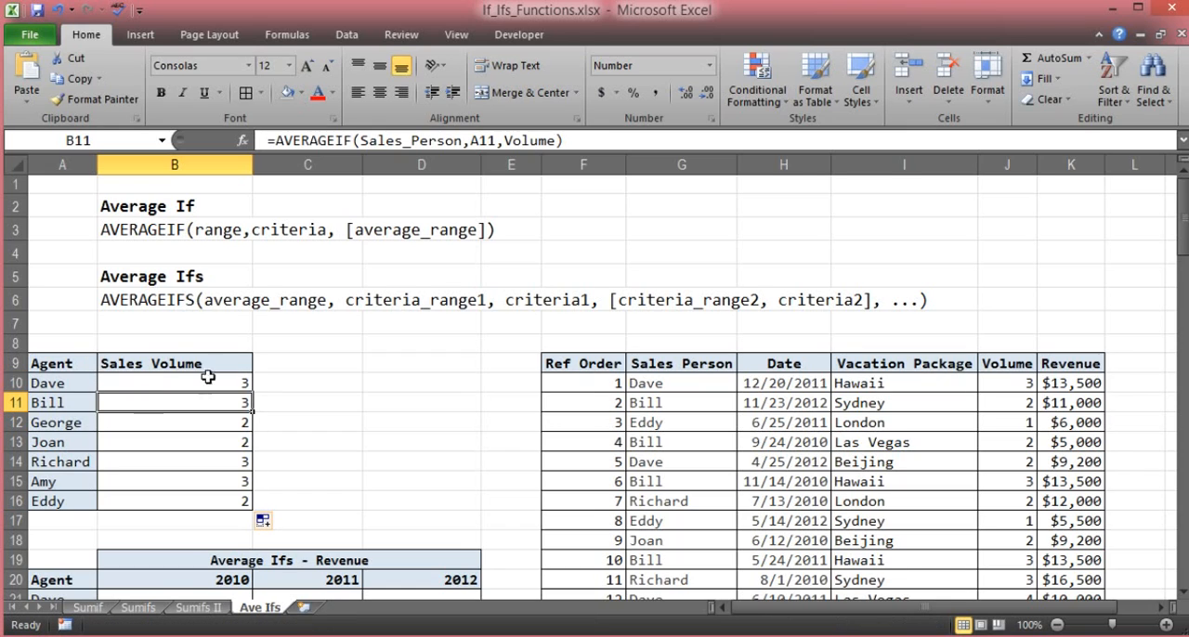
click(214, 341)
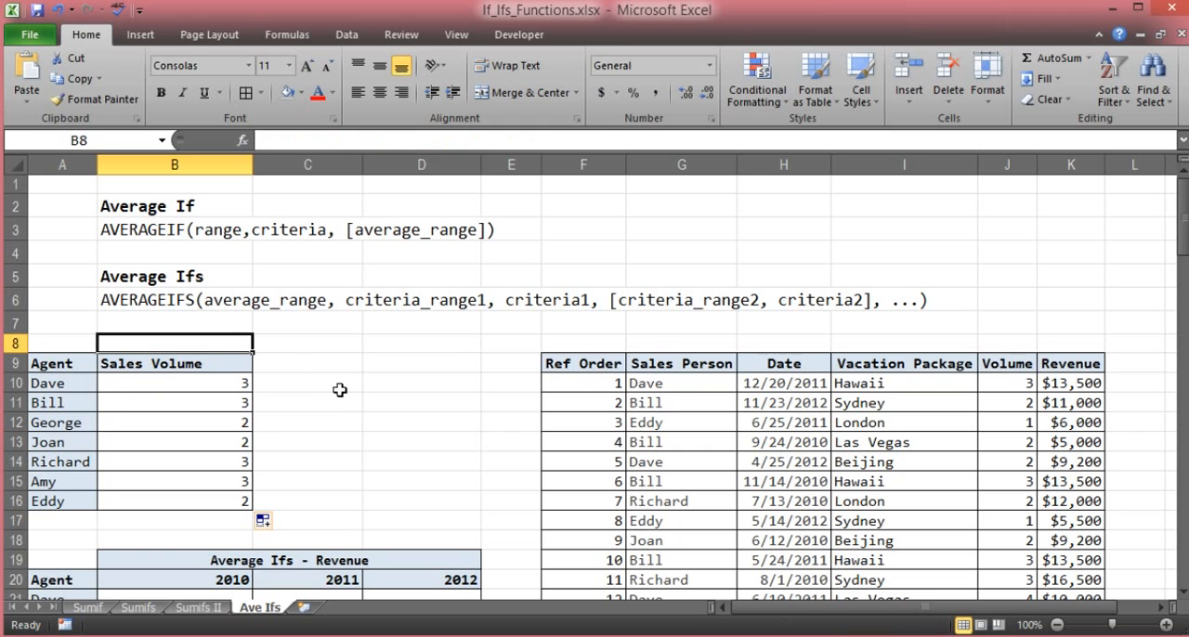
- Compare the AVERAGEIF and AVERAGEIFS syntax lines and examine the layout of the Average Ifs - Revenue table
scroll(337, 397, down, 1)
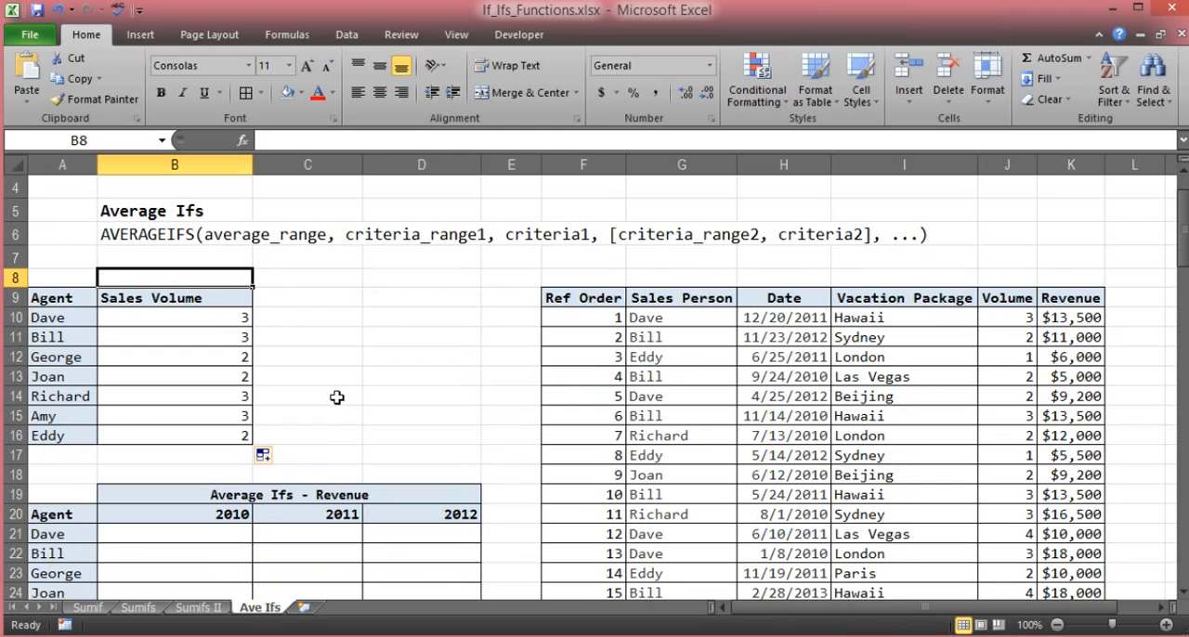
scroll(337, 397, down, 1)
click(332, 379)
scroll(335, 384, up, 2)
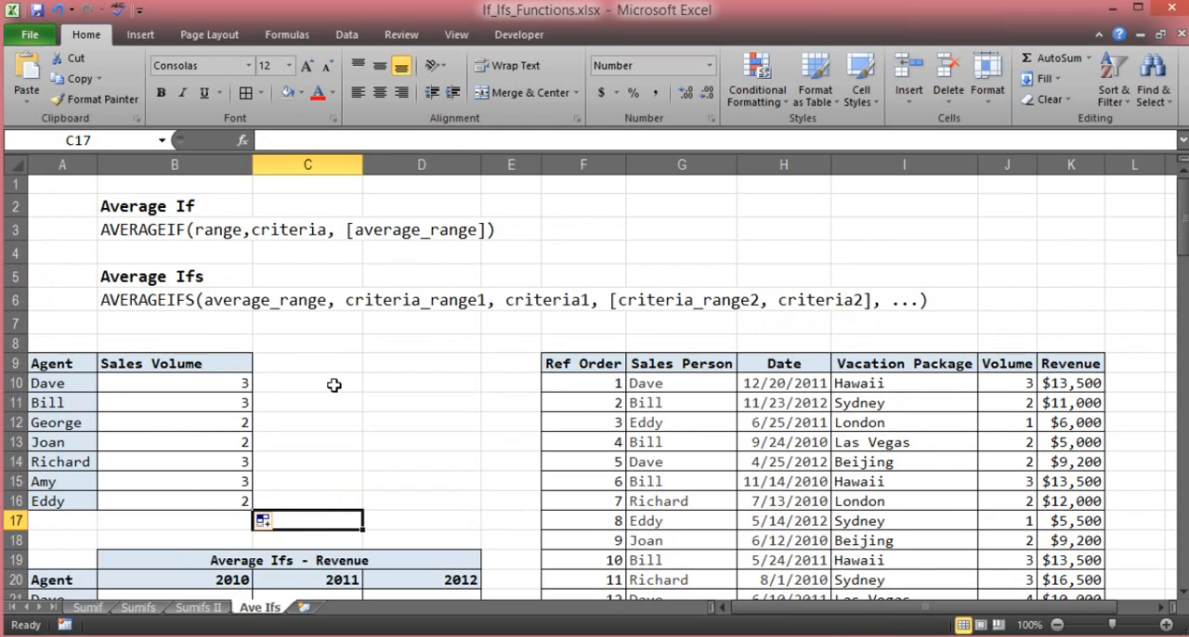
scroll(330, 382, down, 1)
scroll(212, 221, up, 1)
click(365, 272)
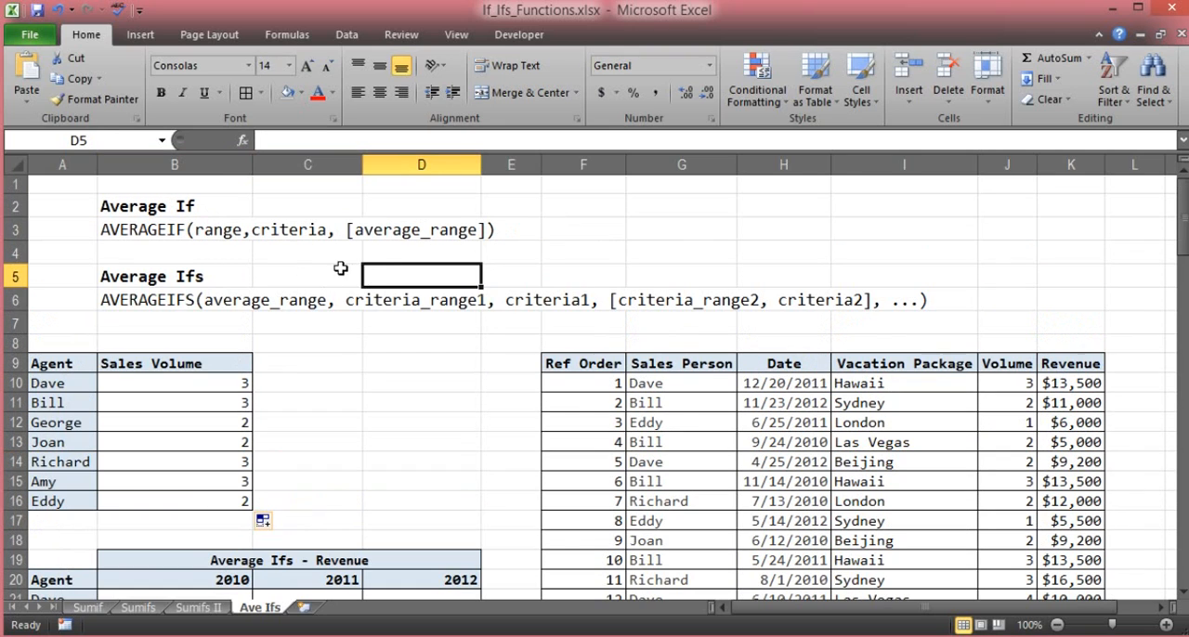
click(377, 251)
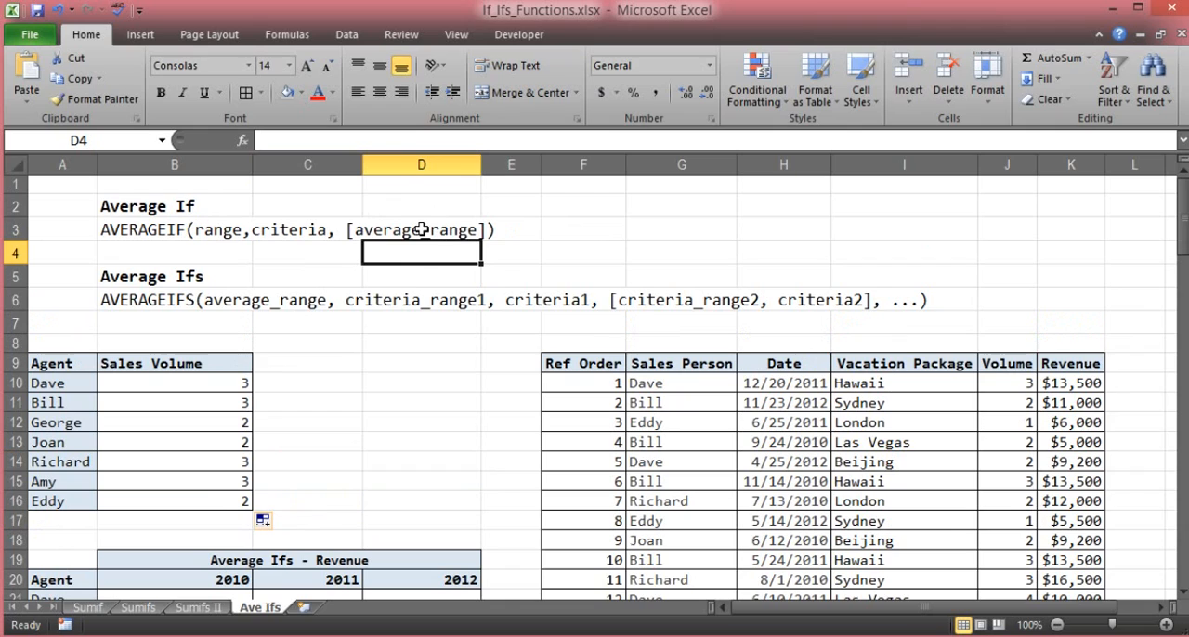
click(304, 275)
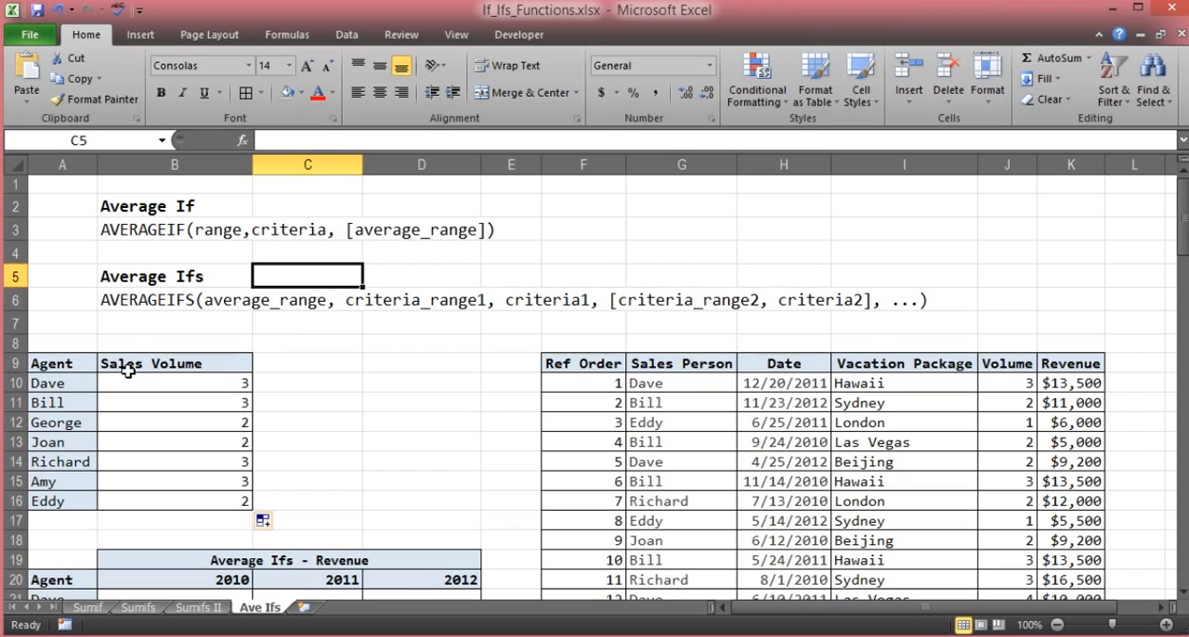
scroll(285, 373, down, 1)
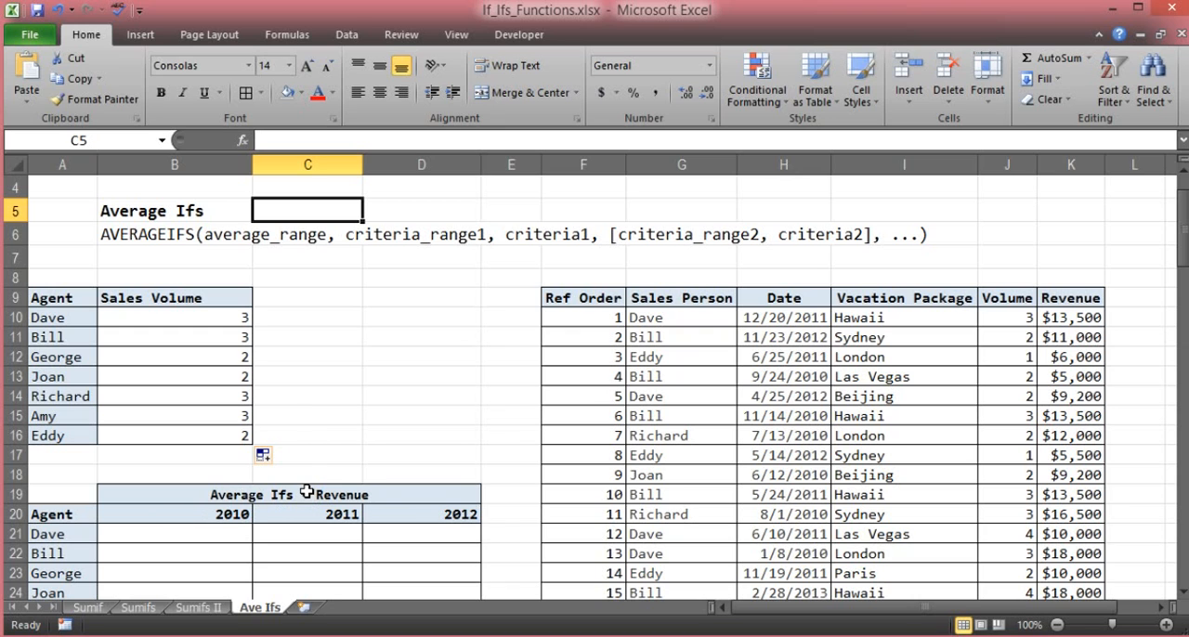
scroll(311, 437, up, 1)
scroll(308, 437, down, 1)
scroll(309, 437, up, 1)
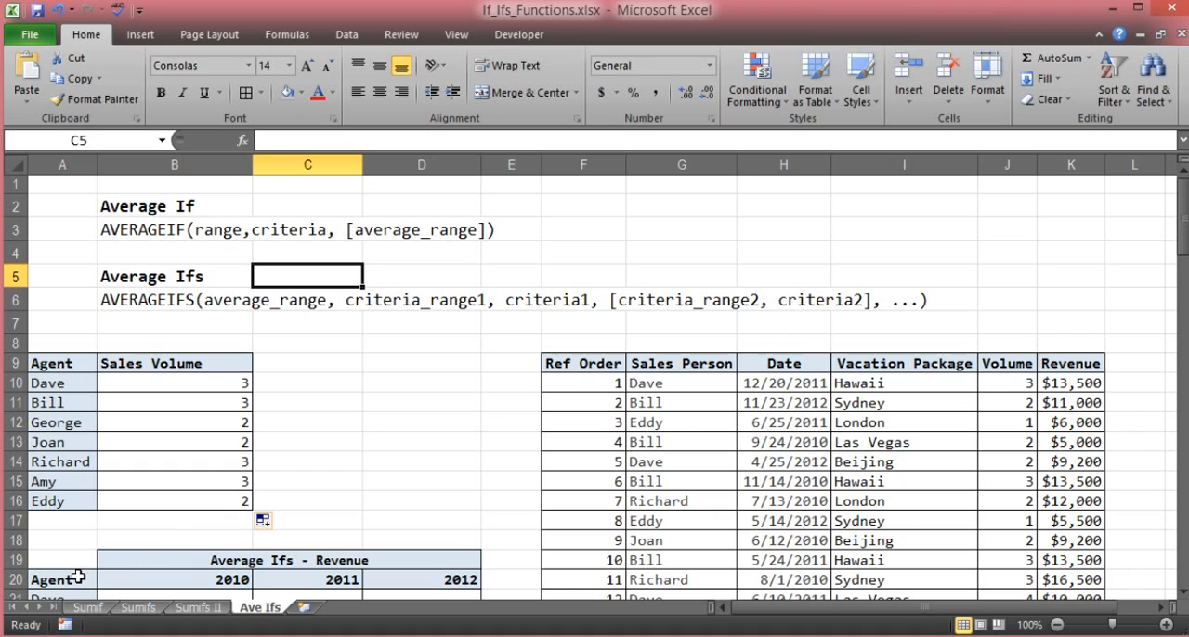
scroll(74, 574, down, 1)
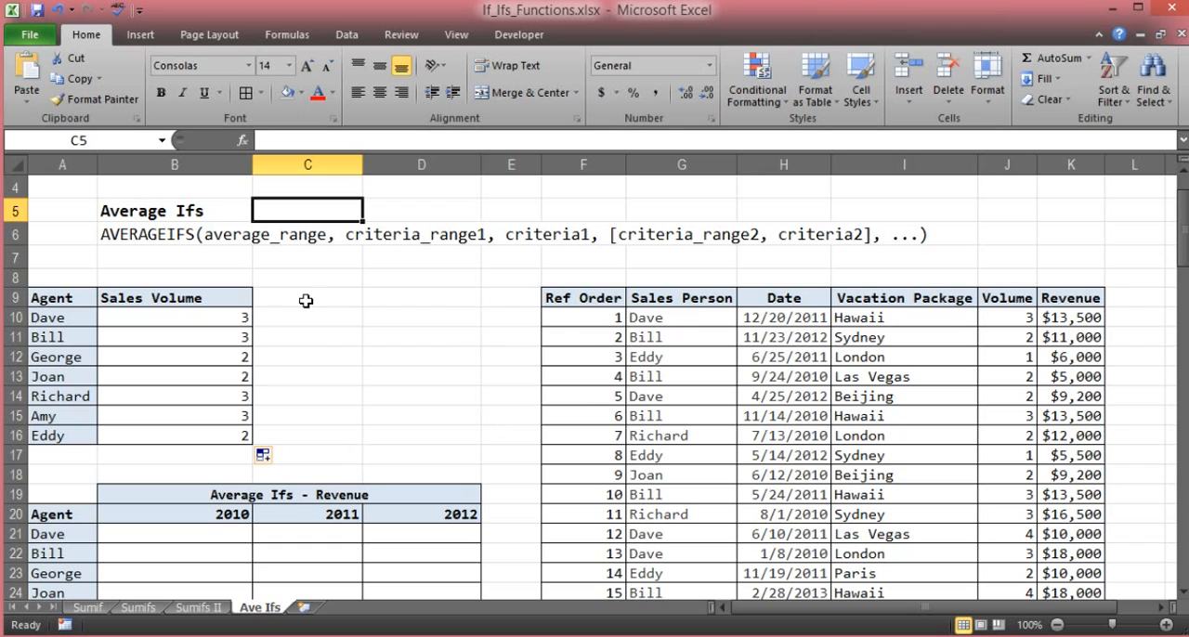
click(305, 299)
scroll(329, 353, up, 1)
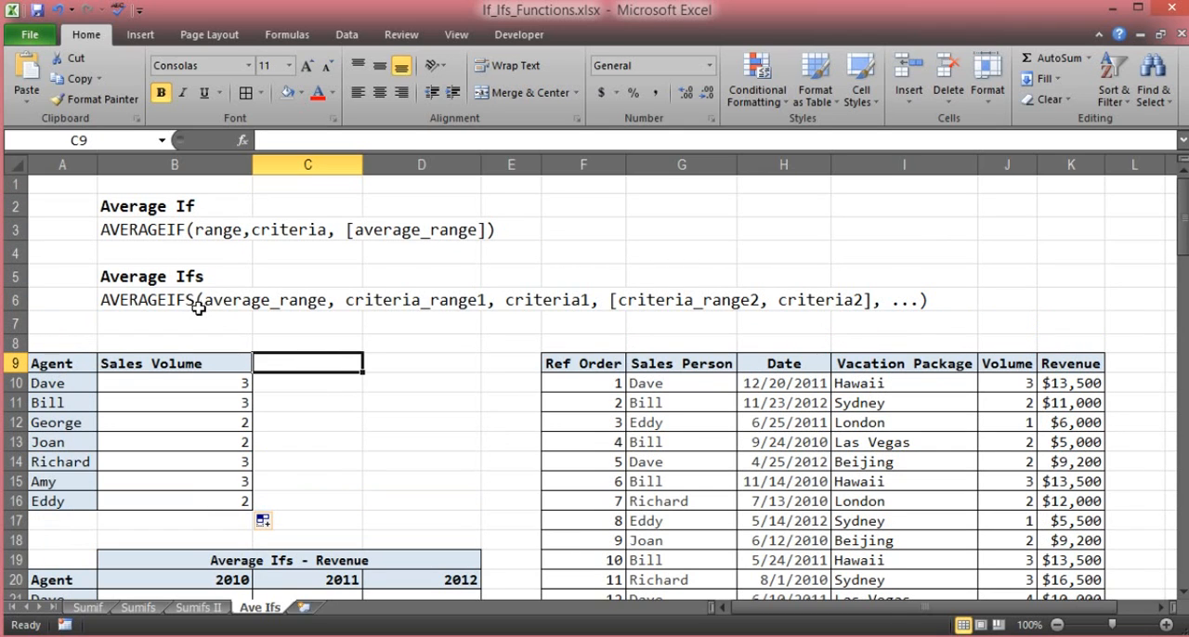
click(175, 275)
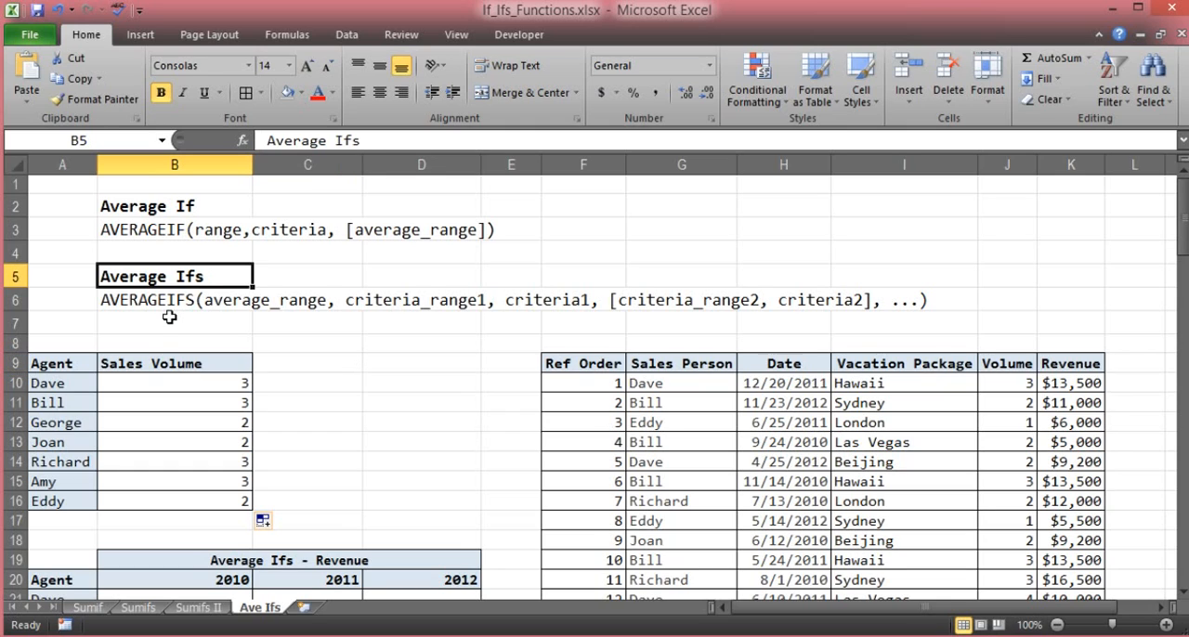
click(170, 320)
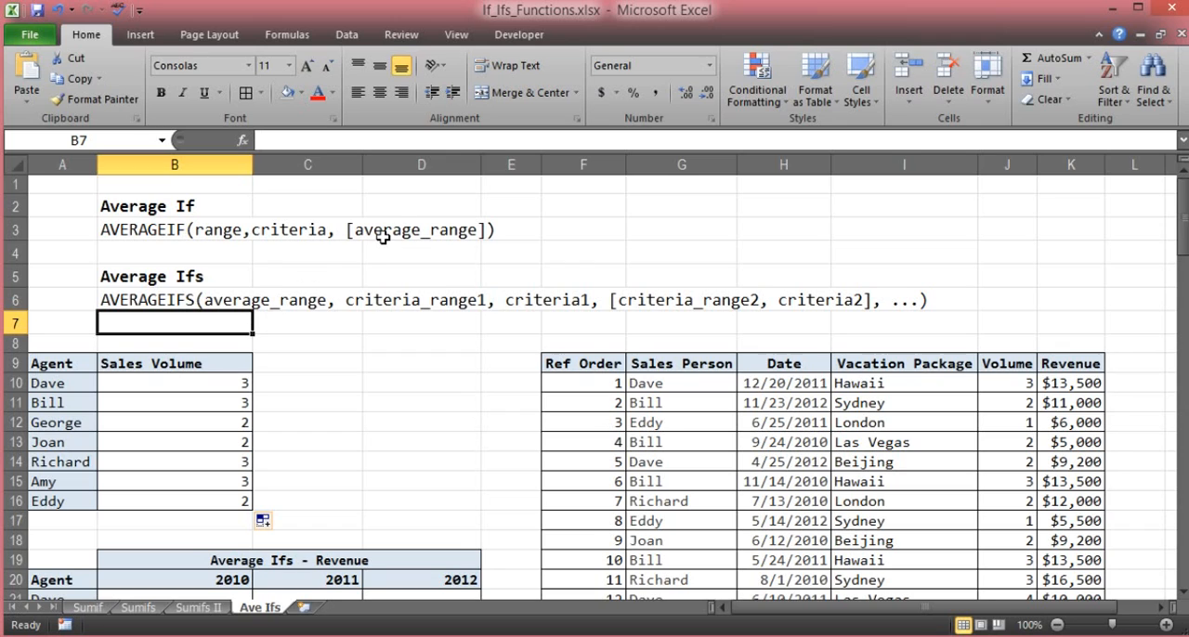
click(312, 303)
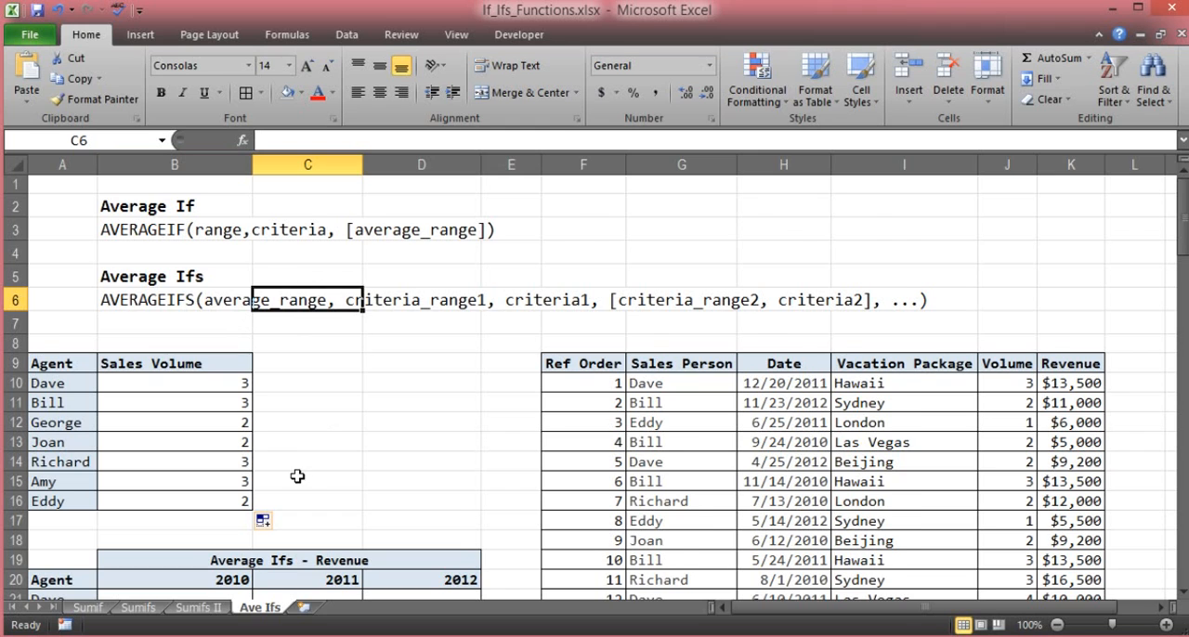
scroll(297, 477, down, 1)
scroll(319, 440, up, 1)
click(349, 384)
- Begin an AVERAGEIFS formula in cell B21, the first agent's 2010 cell in the Average Ifs - Revenue table
scroll(350, 377, down, 1)
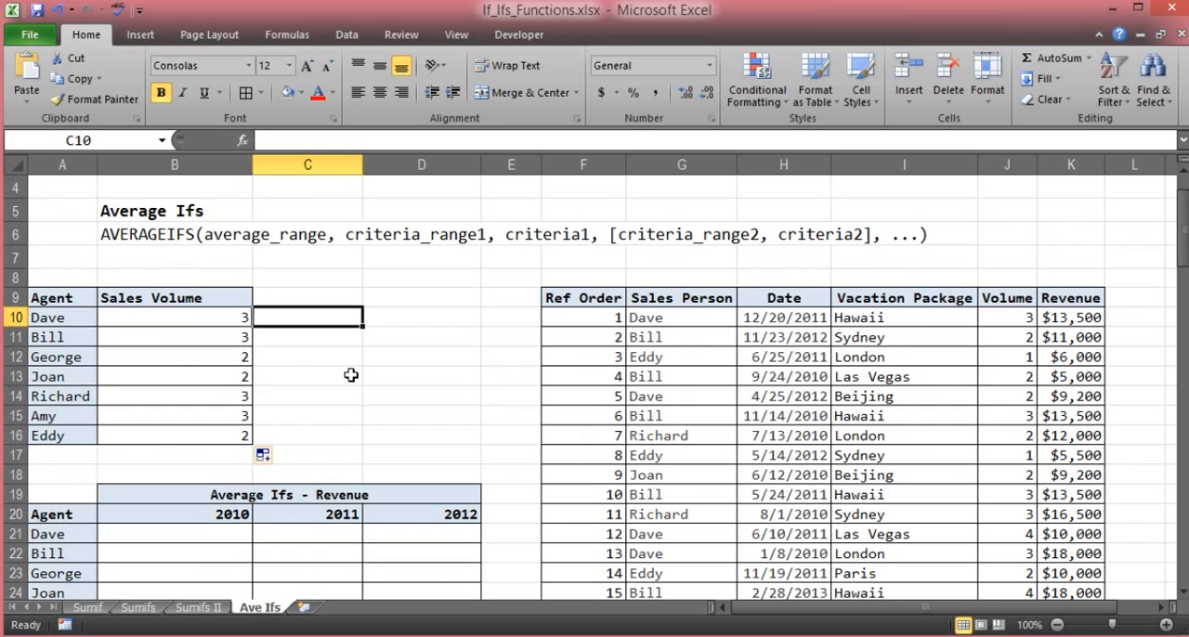
scroll(352, 374, down, 1)
scroll(351, 374, down, 1)
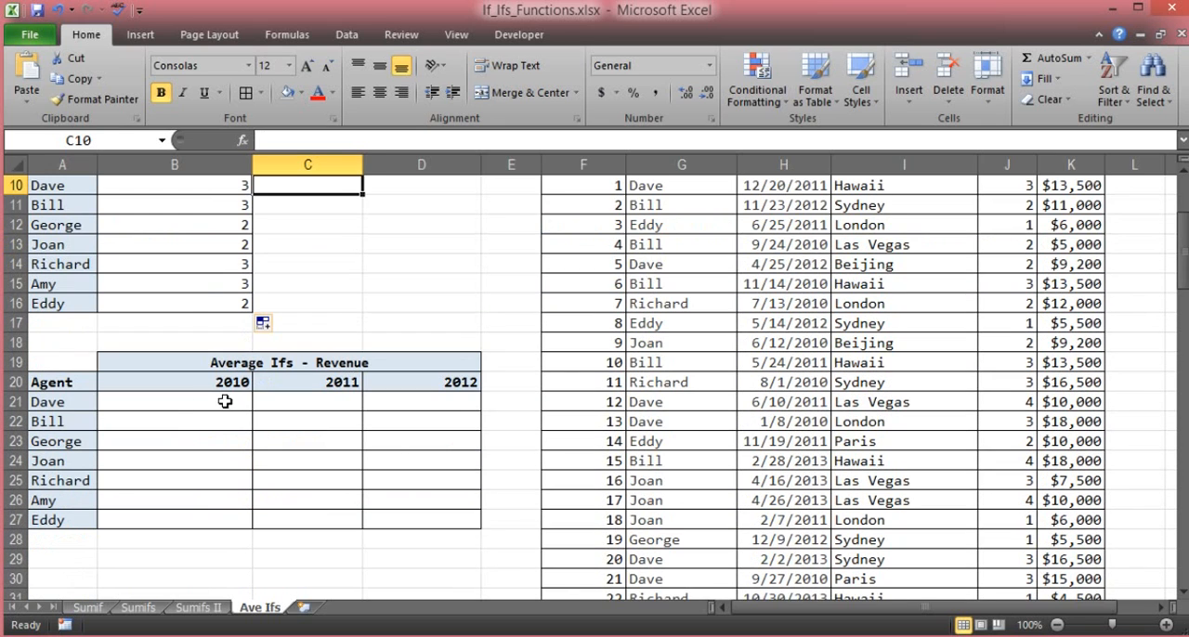
click(202, 404)
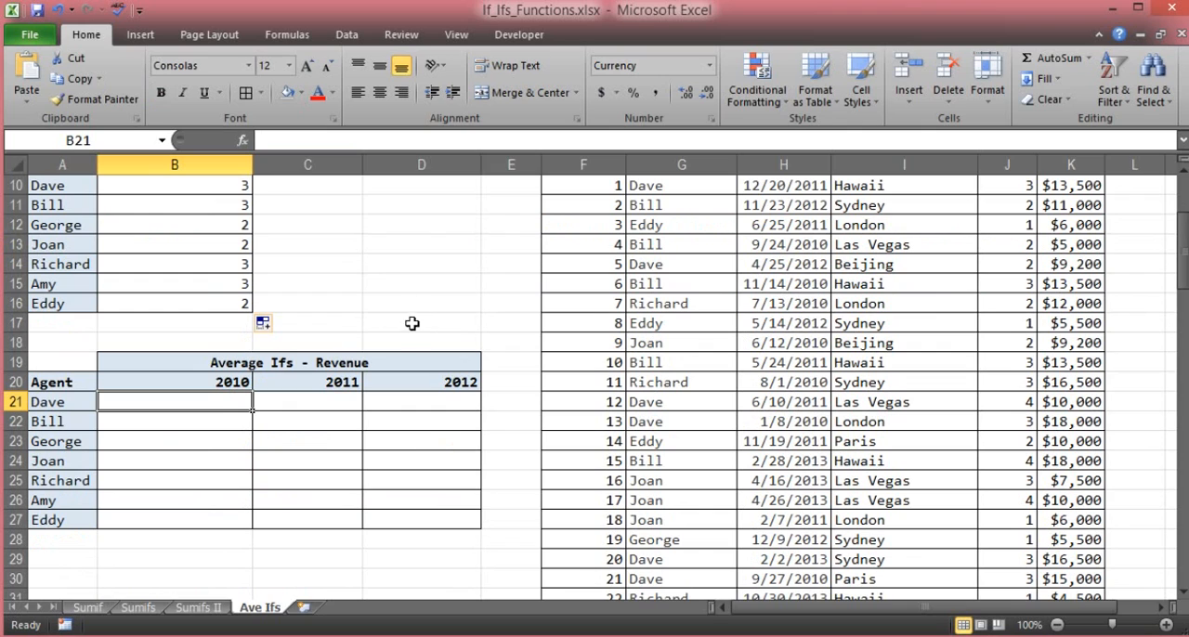
text(=)
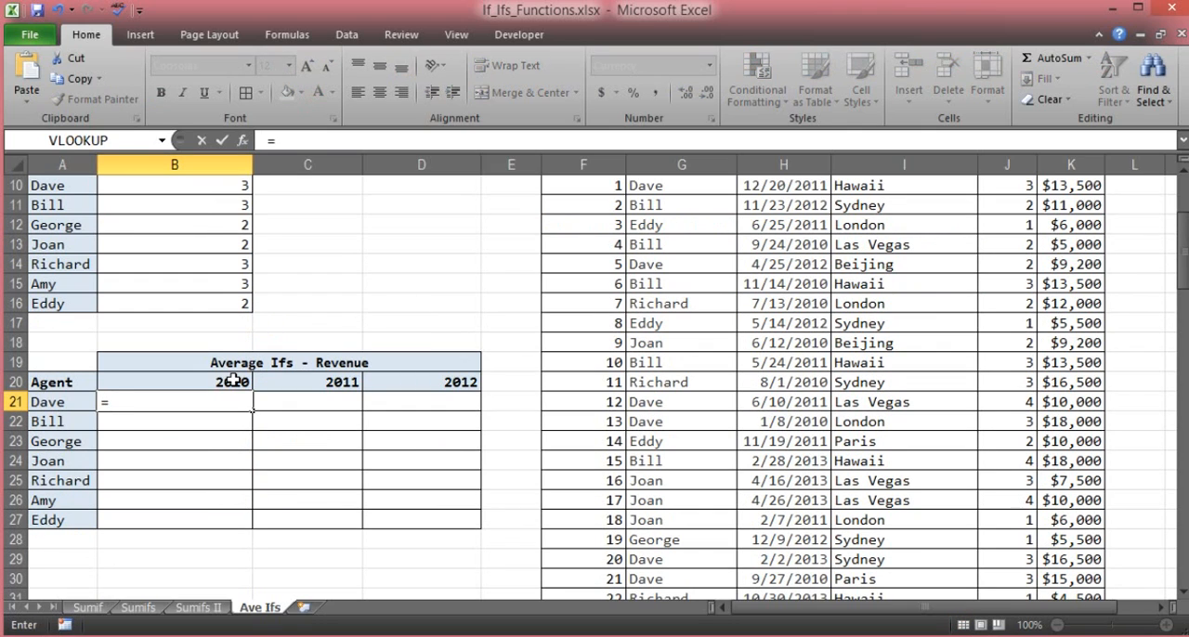
text(av)
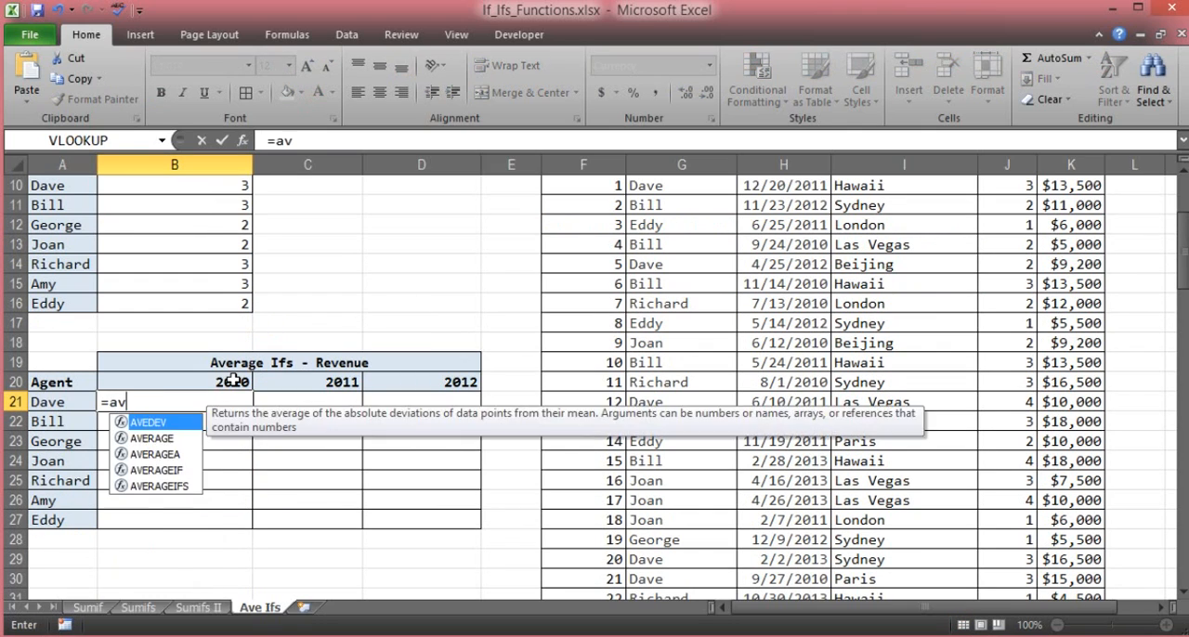
click(149, 487)
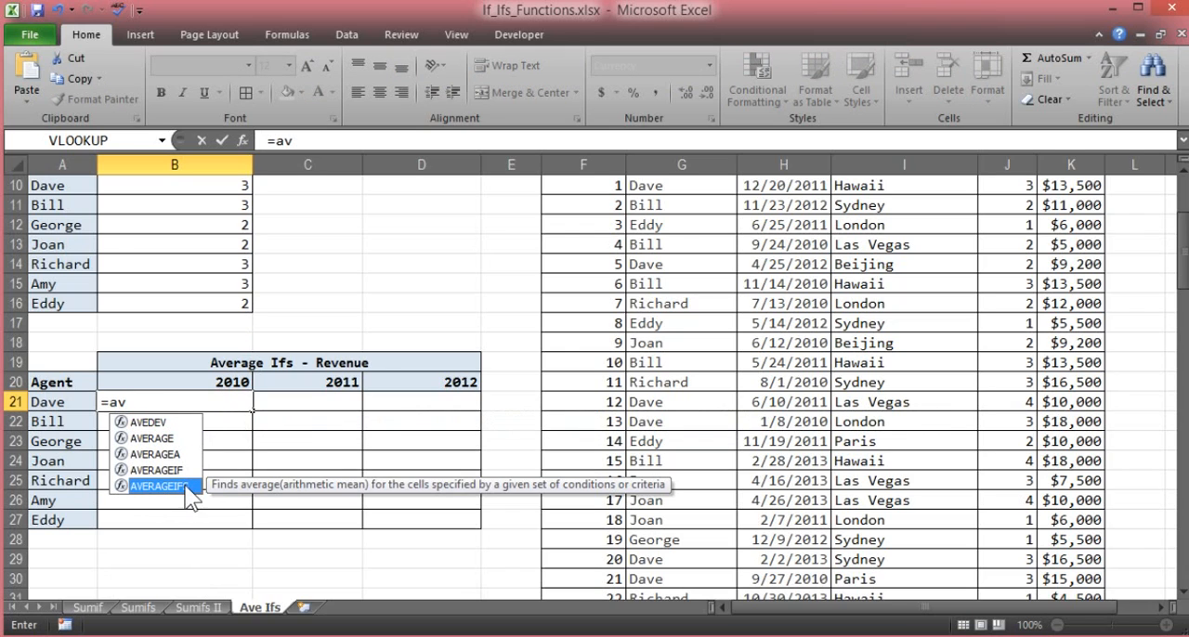
double_click(179, 484)
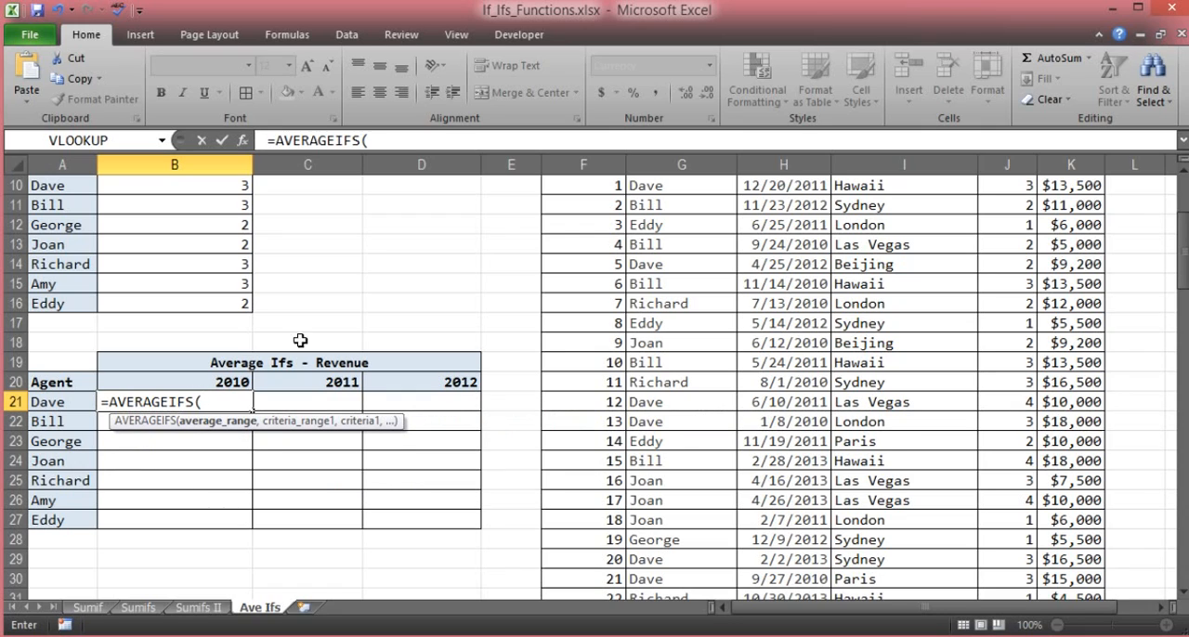
- Use the named range Revenue as the B21 formula's average range and move on to the first criteria range
click(382, 141)
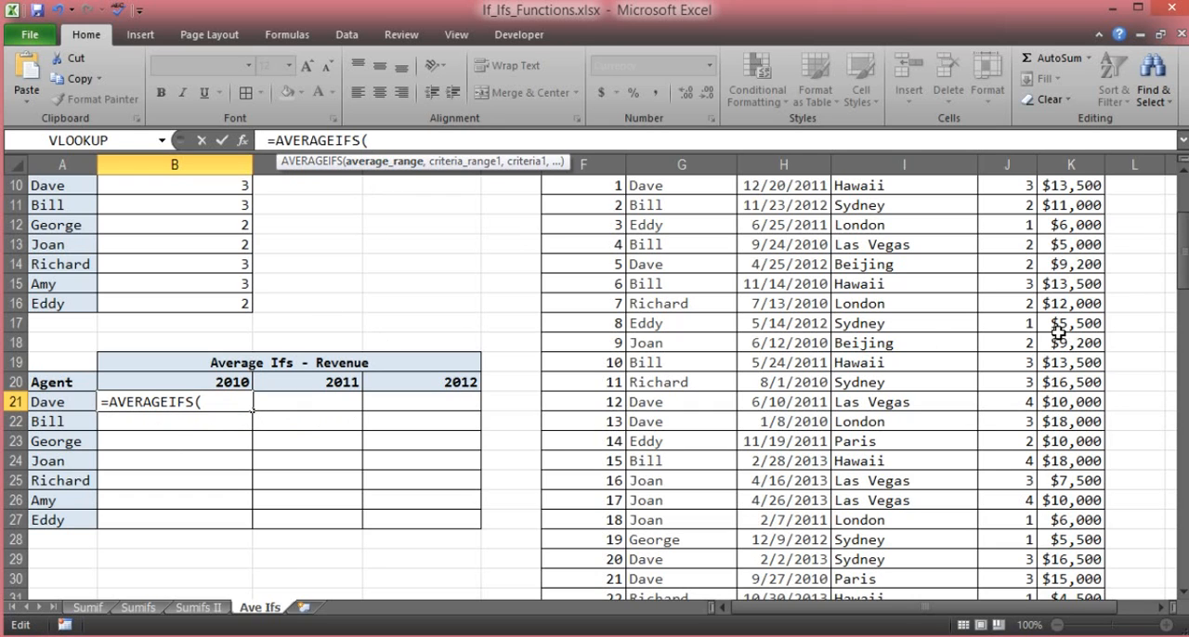
drag(1184, 271, 1180, 245)
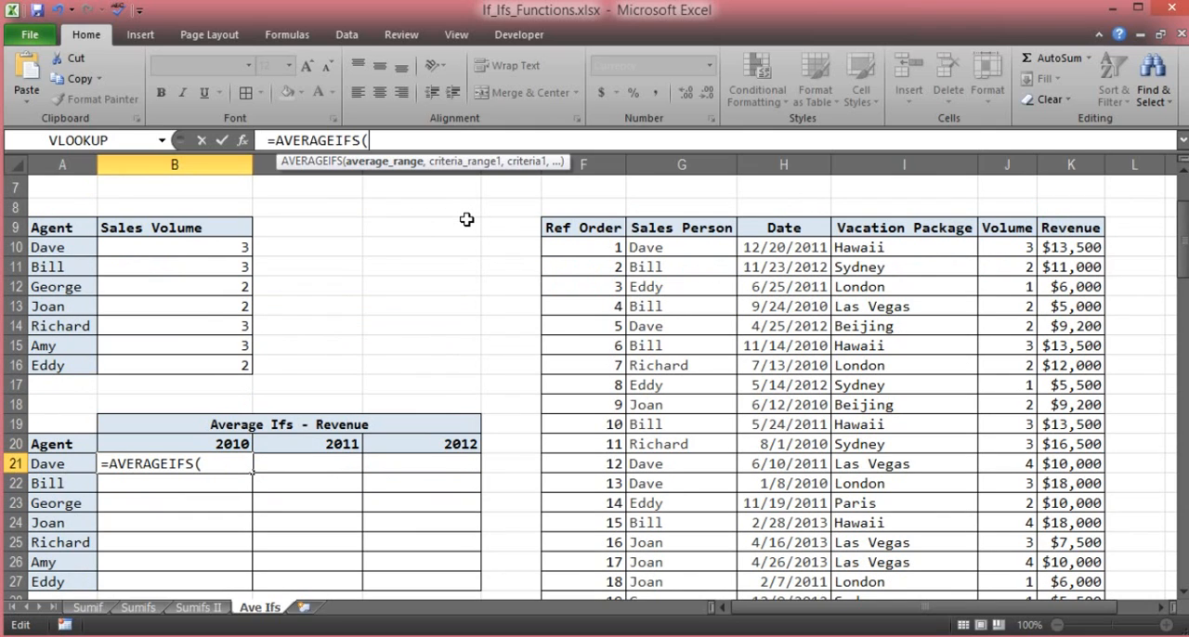
text(R)
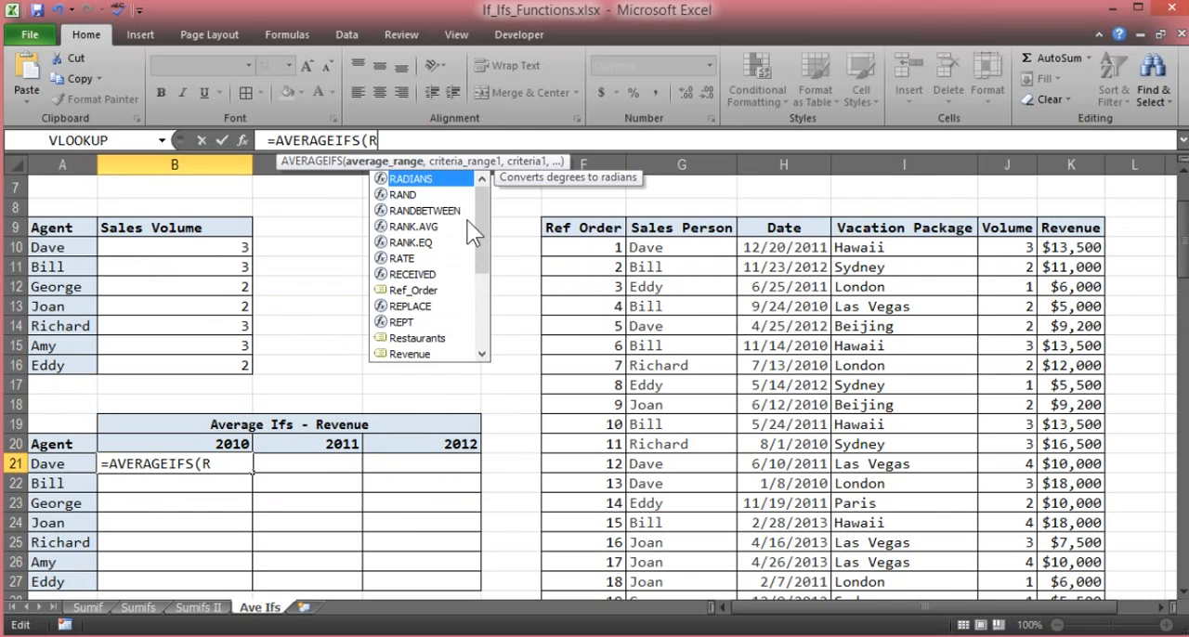
double_click(407, 354)
text(,)
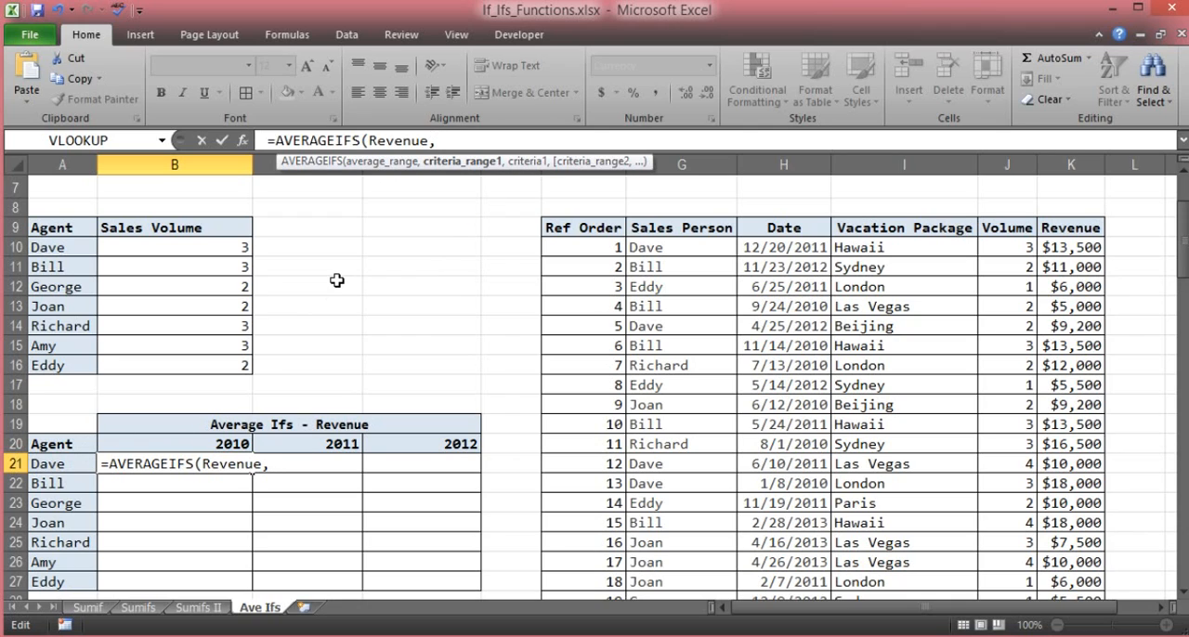
- Use the named range Sales_Person as the formula's first criteria range and move on to the first criteria argument
text(s)
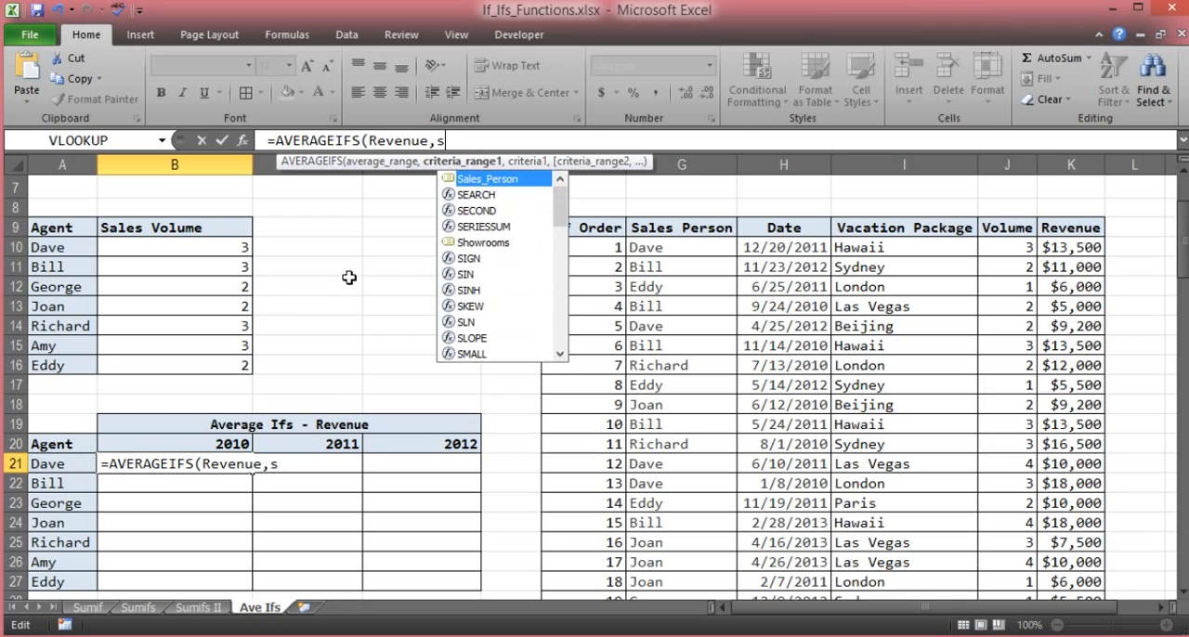
double_click(472, 181)
text(,)
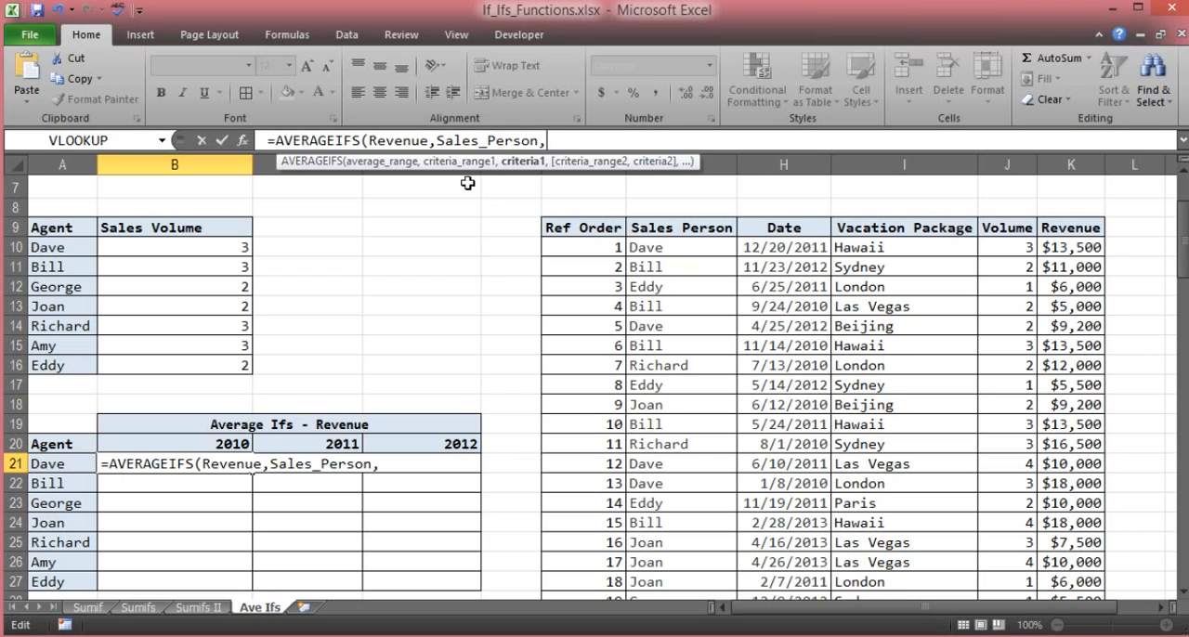
- Use cell A21 as the B21 formula's first criterion and the named range Date as its second criteria range
click(73, 461)
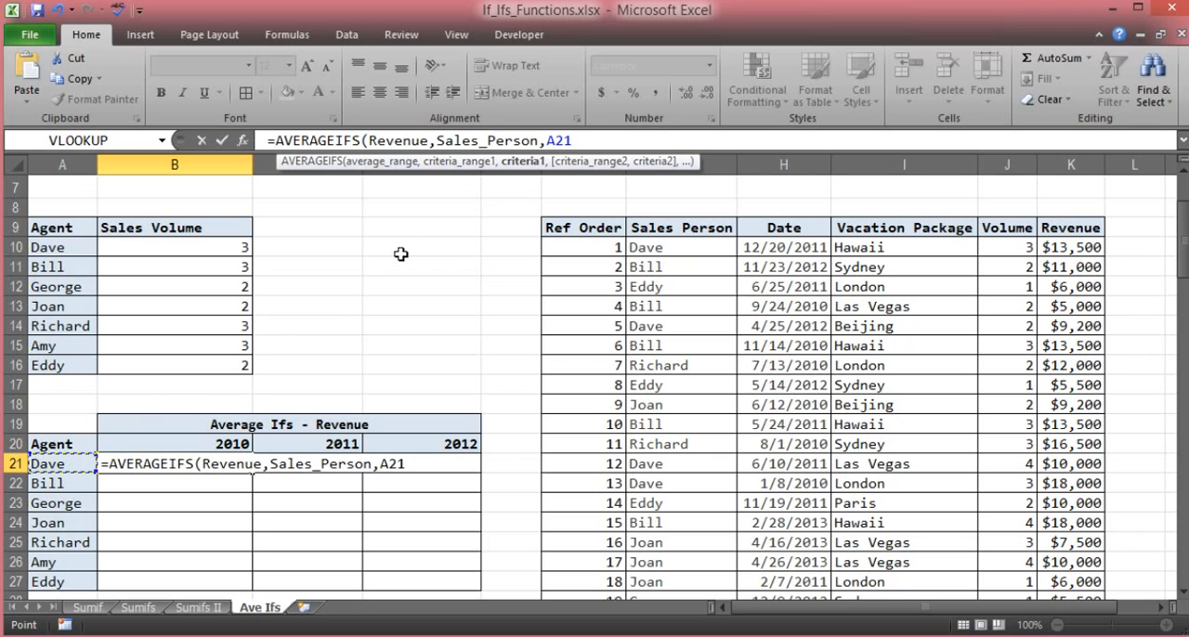
text(,)
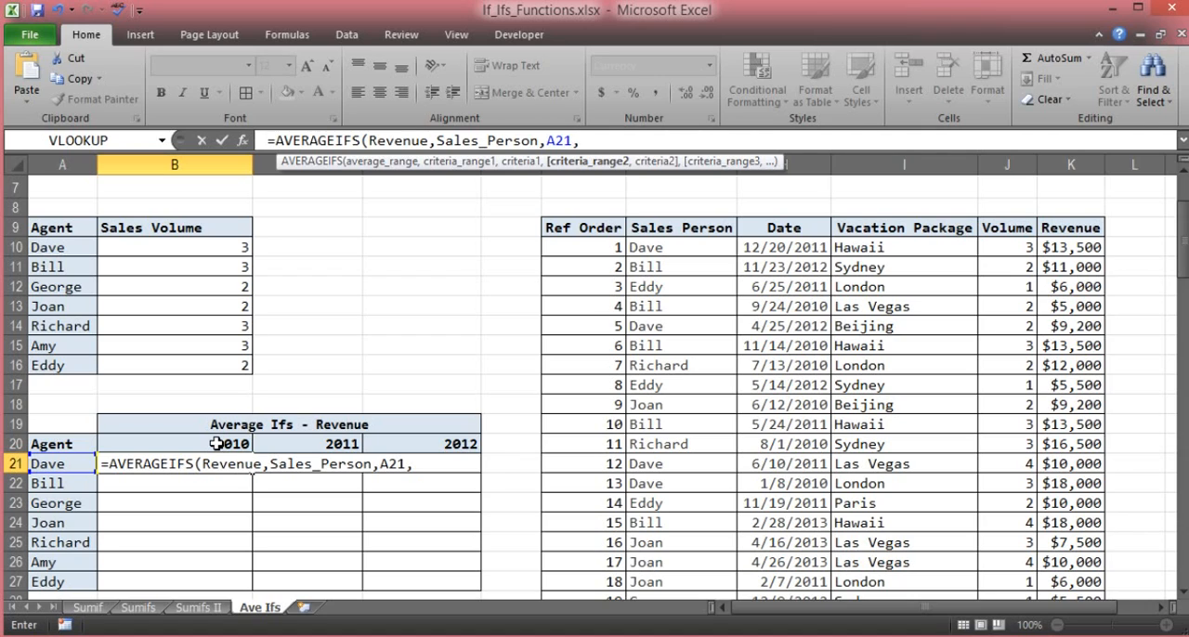
text(d)
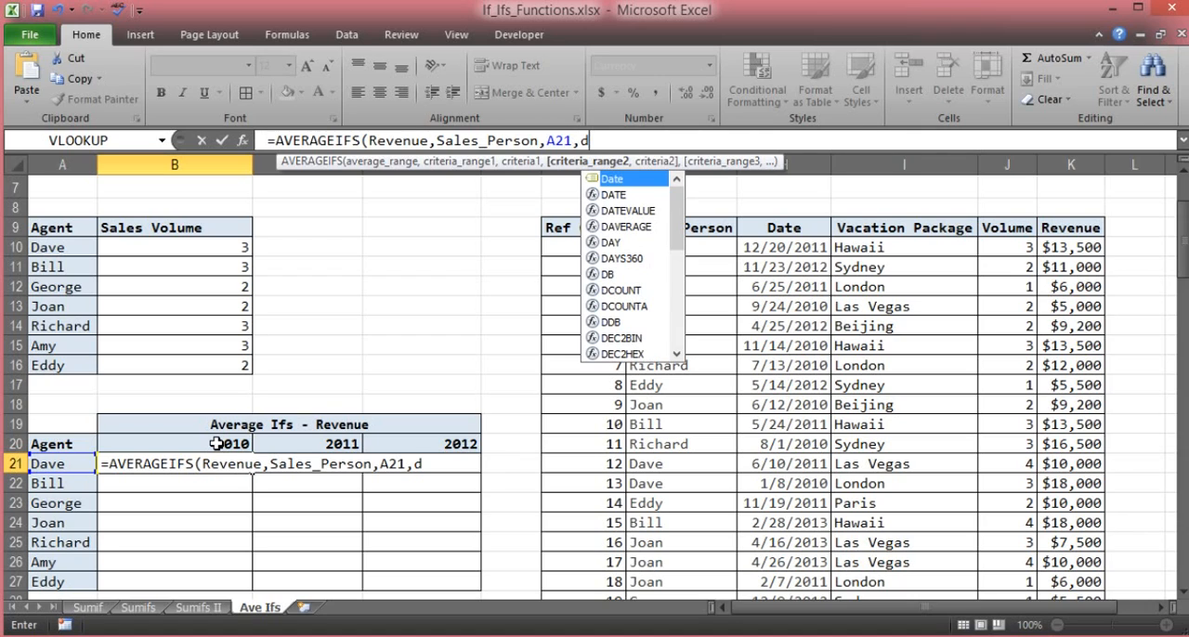
double_click(616, 176)
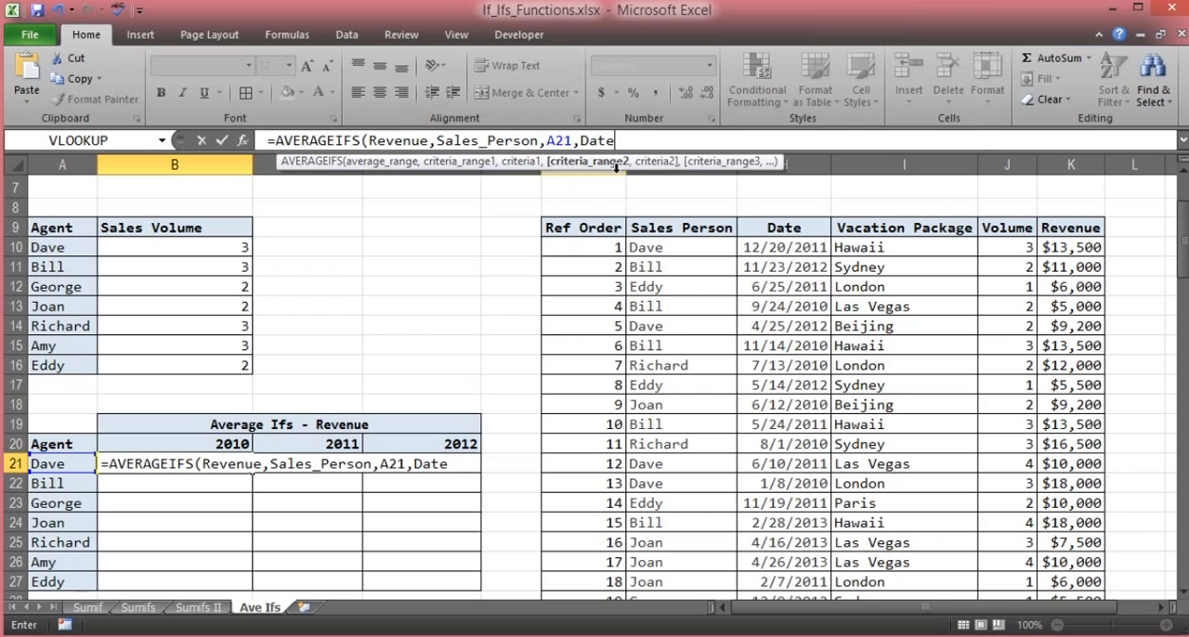
text(,)
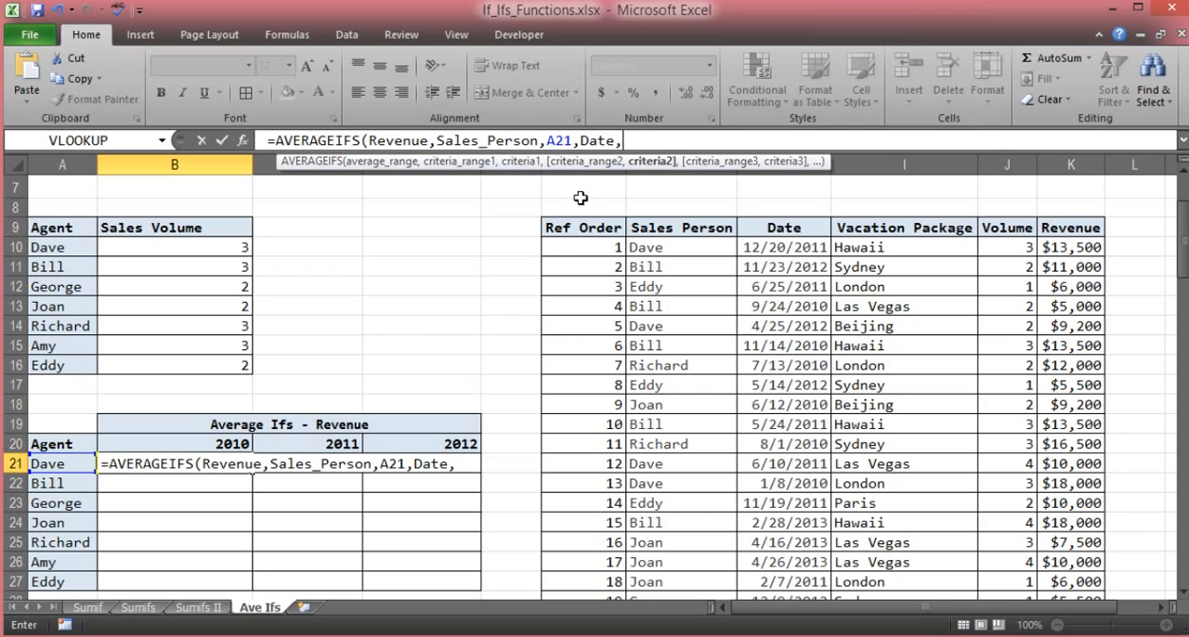
text(">=")
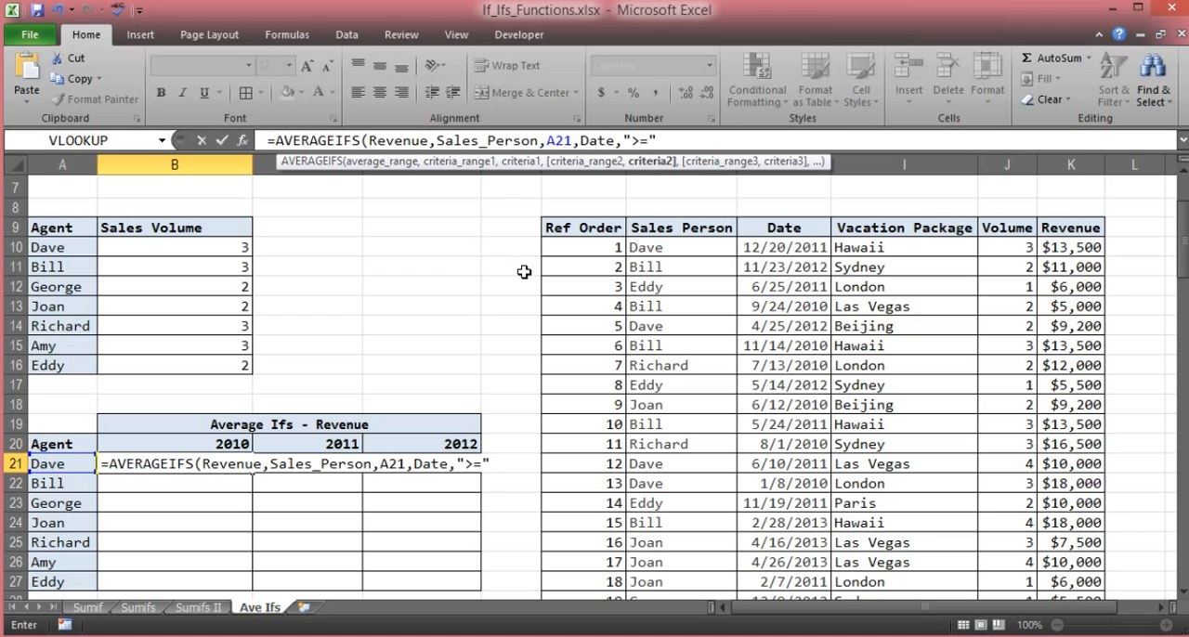
text(&"2010/1)
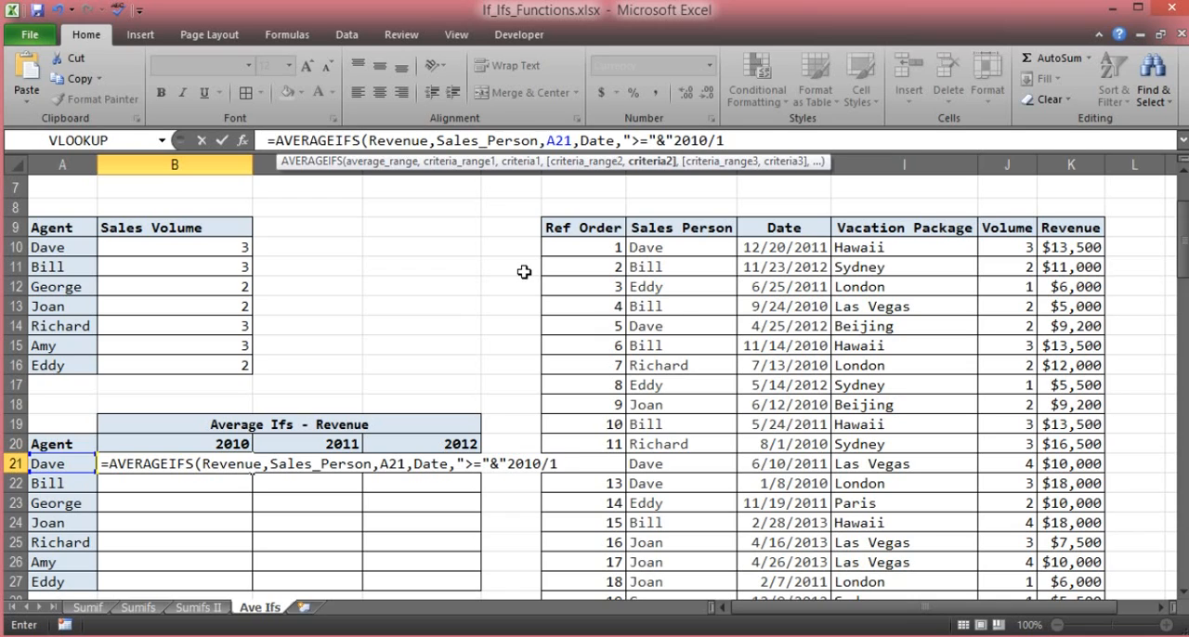
text(/1".)
- Enter ">="&"2010/1/1" as the formula's second criterion and move on to the third criteria range
key(BackSpace)
text(,)
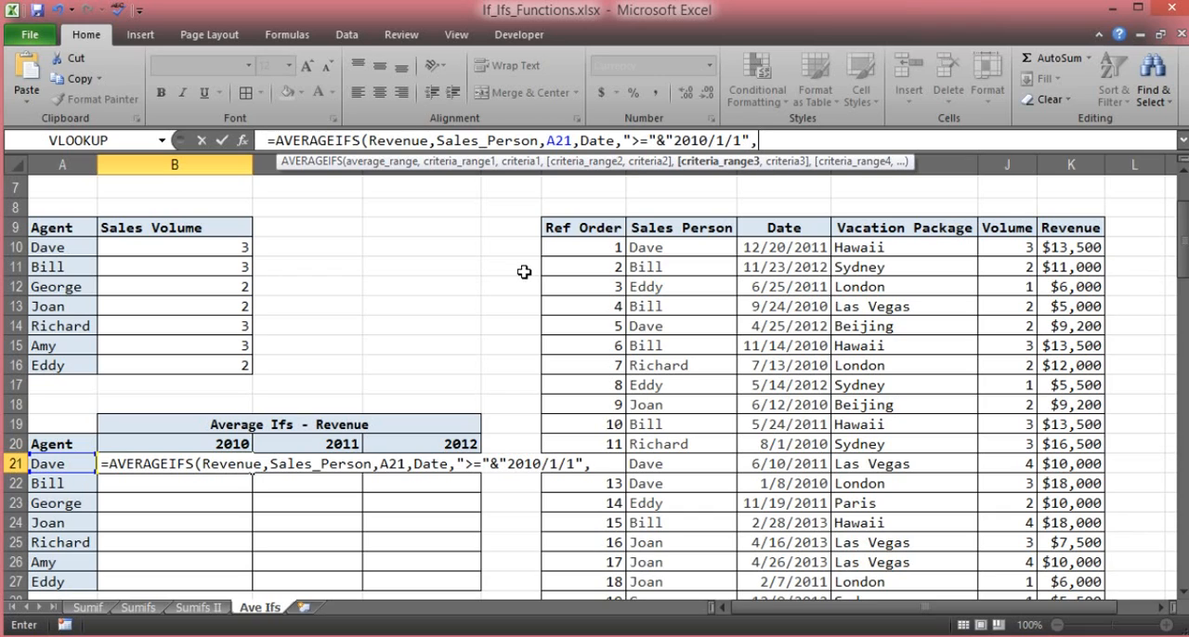
text(D)
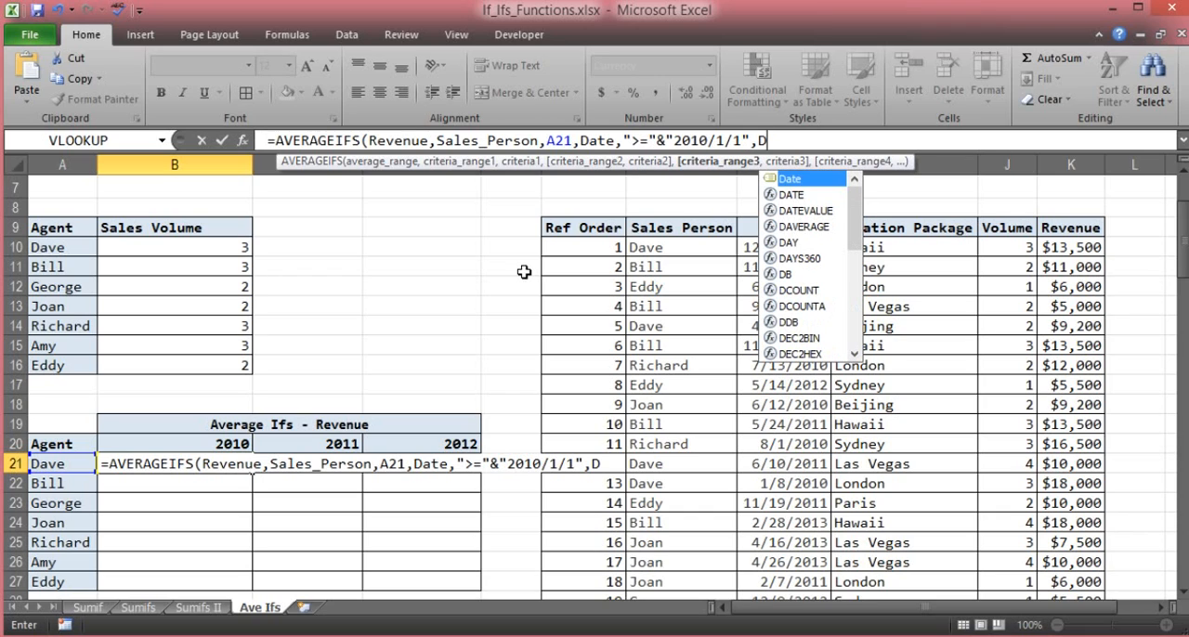
- Use the named range Date as the formula's third criteria range and move on to the third criterion
double_click(792, 178)
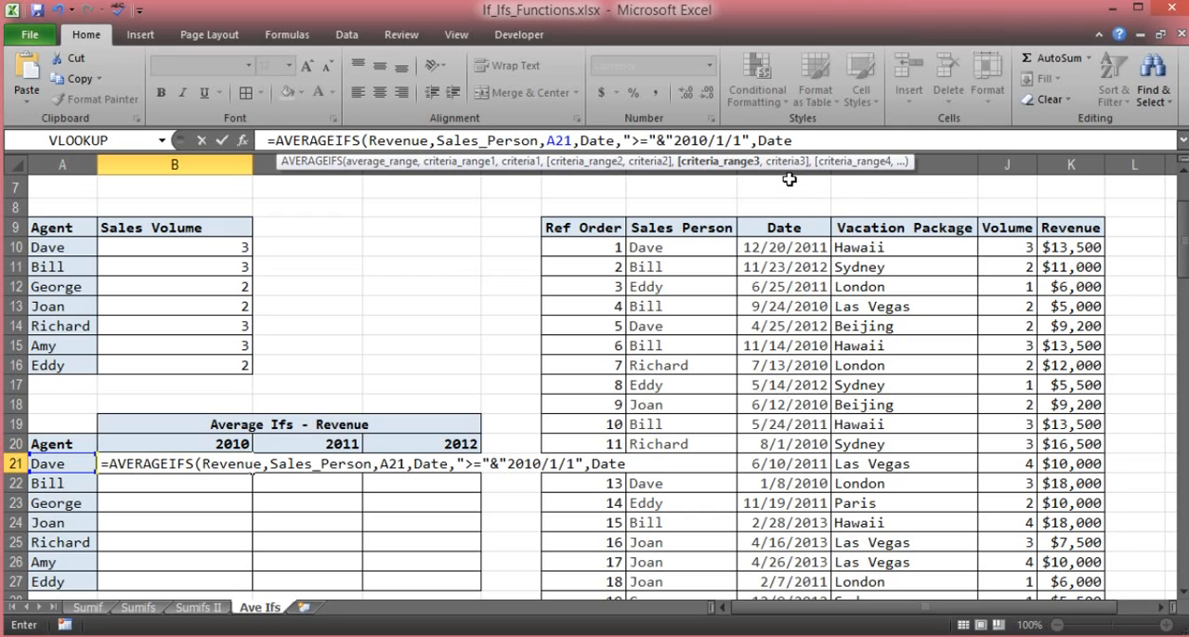
text(,)
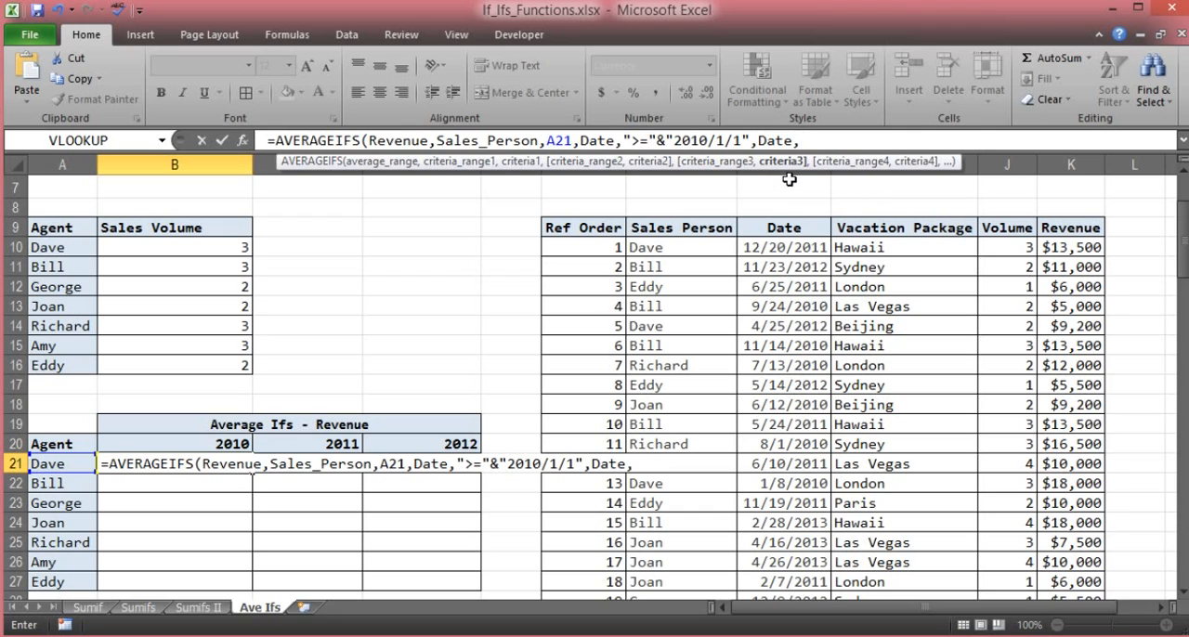
text("<="&"2010)
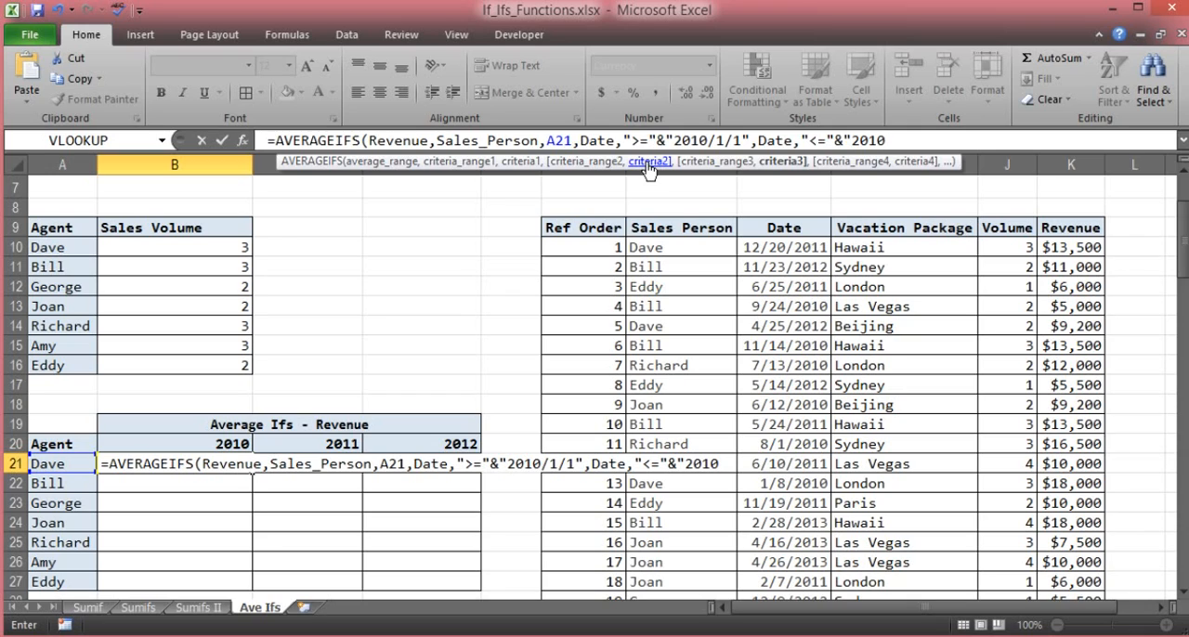
- Enter "<="&"2010/12/31" as the third criterion and complete the AVERAGEIFS formula in B21
text(/12)
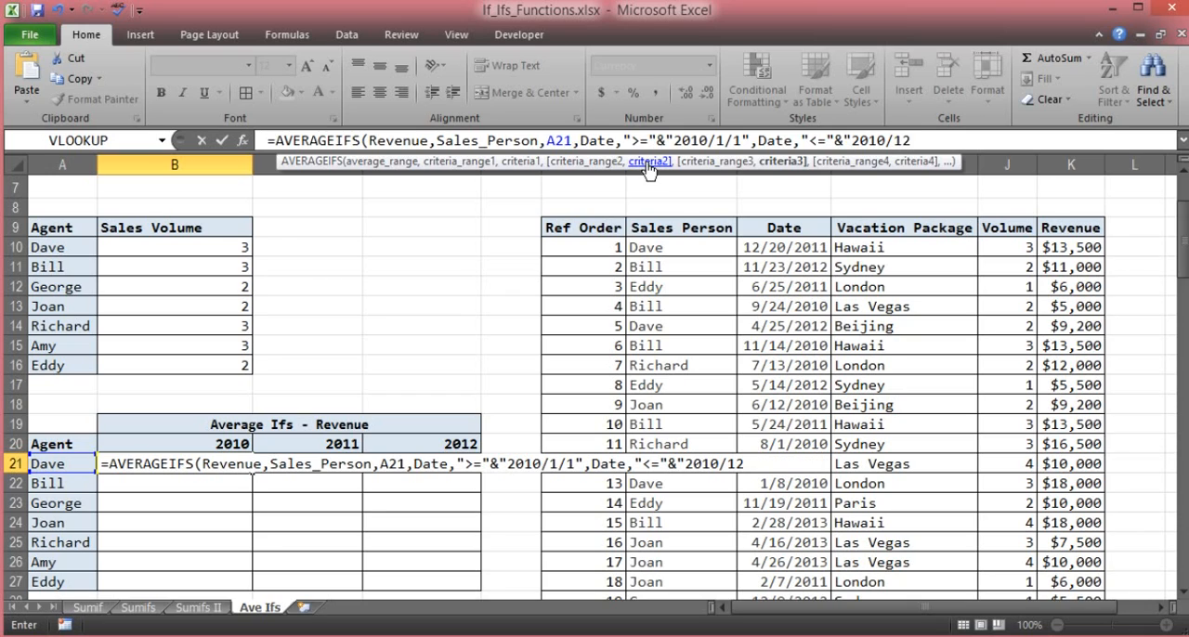
text(/21)
key(BackSpace)
key(BackSpace)
text(31)
key(Return)
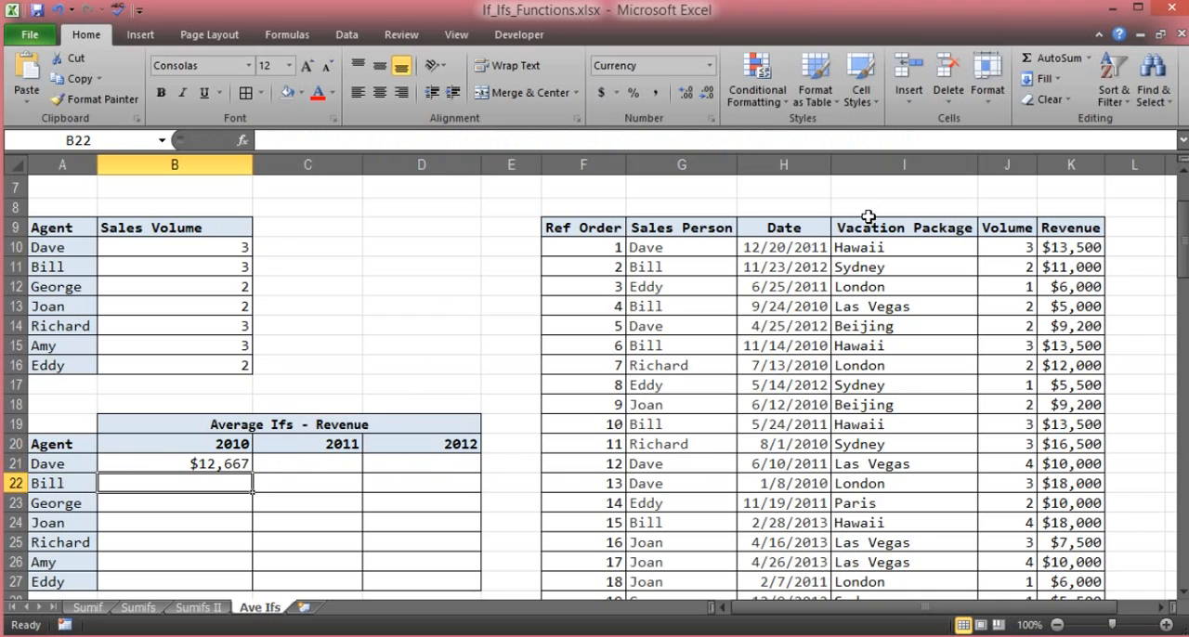
- Review the completed formula in B21, examining its A21 criterion reference without changing it
click(221, 463)
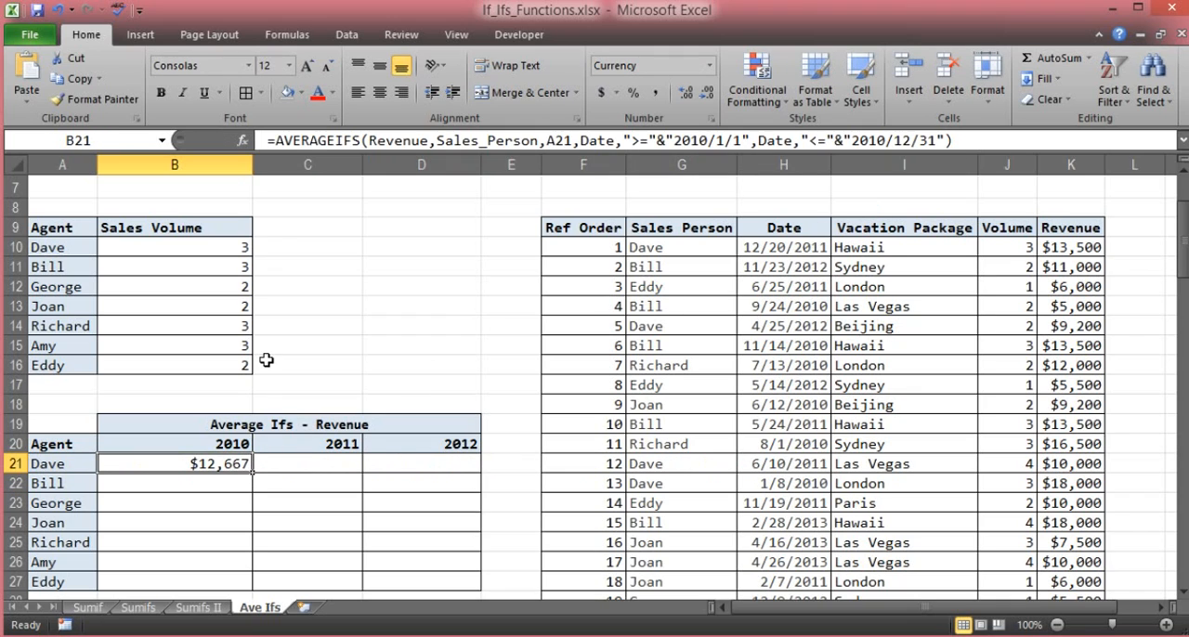
scroll(260, 358, down, 1)
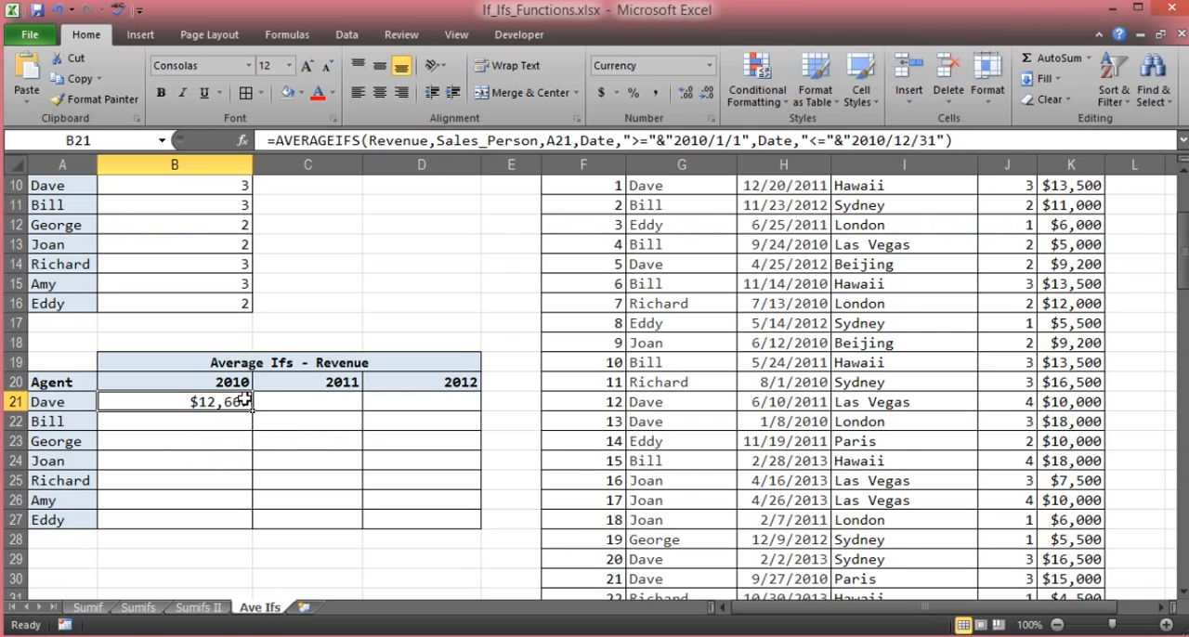
scroll(244, 401, up, 1)
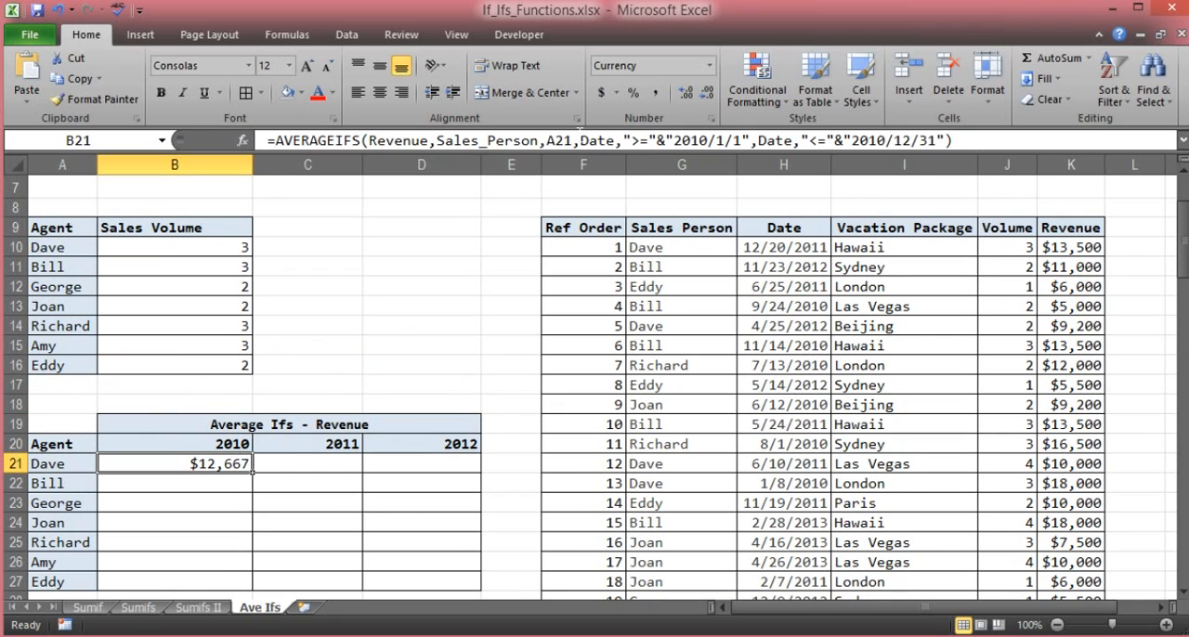
click(573, 137)
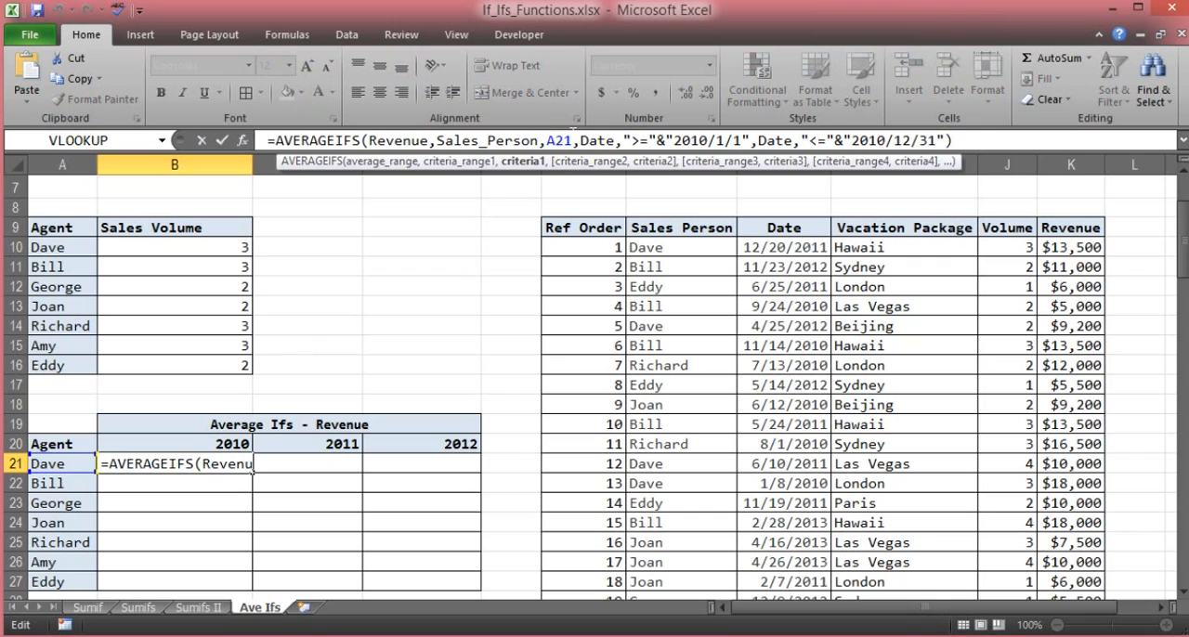
drag(572, 139, 546, 139)
click(473, 296)
key(Escape)
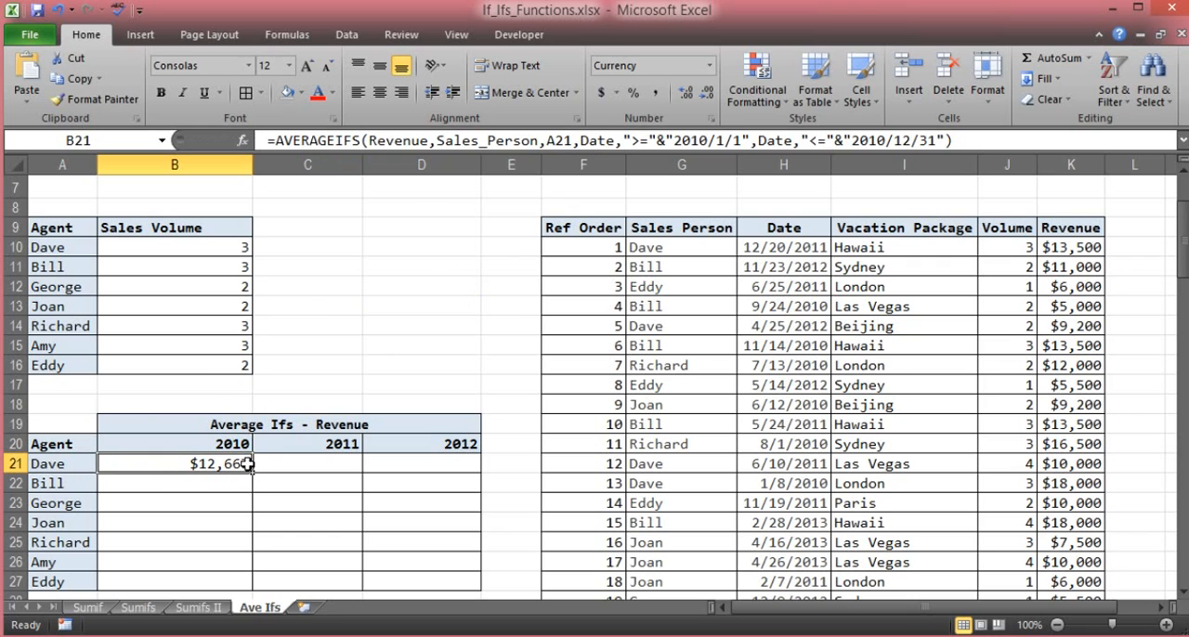
- Copy the B21 formula down the 2010 column through B27 for the remaining agents
drag(254, 472, 245, 566)
scroll(263, 504, down, 1)
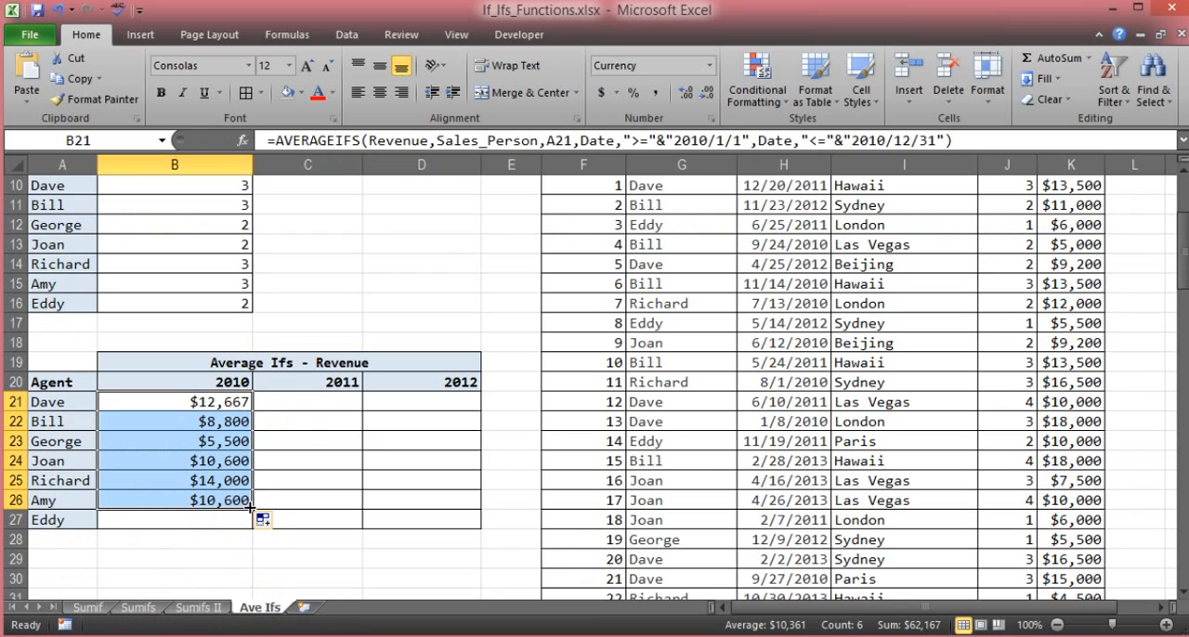
drag(252, 509, 255, 541)
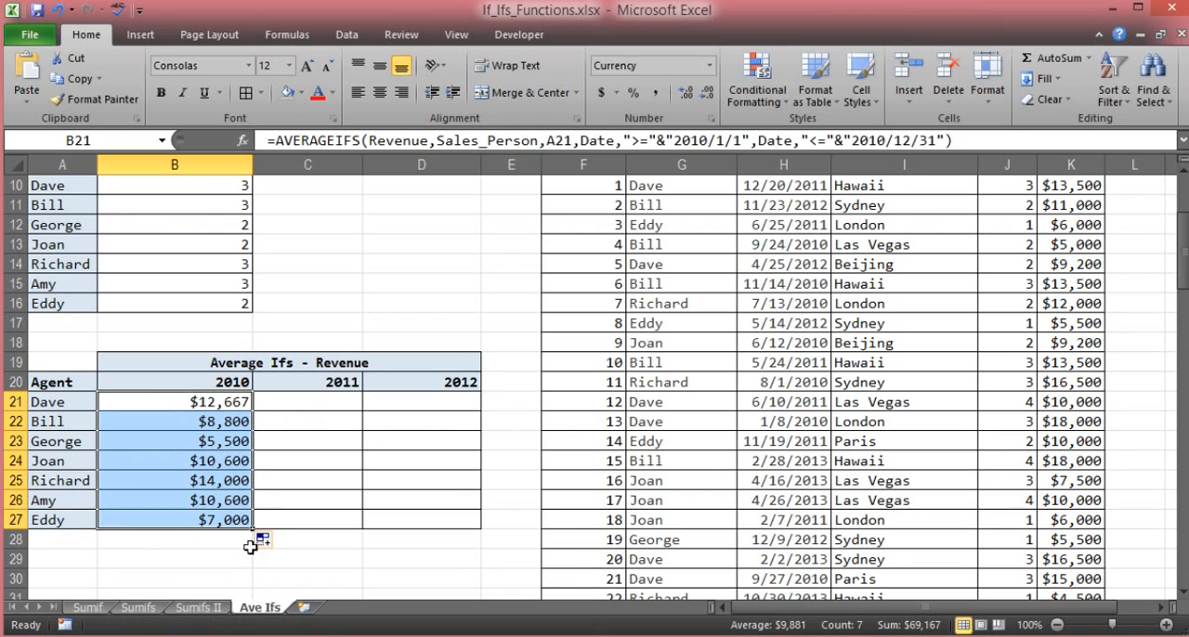
click(232, 543)
- Make the A21 reference in B21's formula absolute as $A$21 and copy the formula across to C21 and D21
click(214, 401)
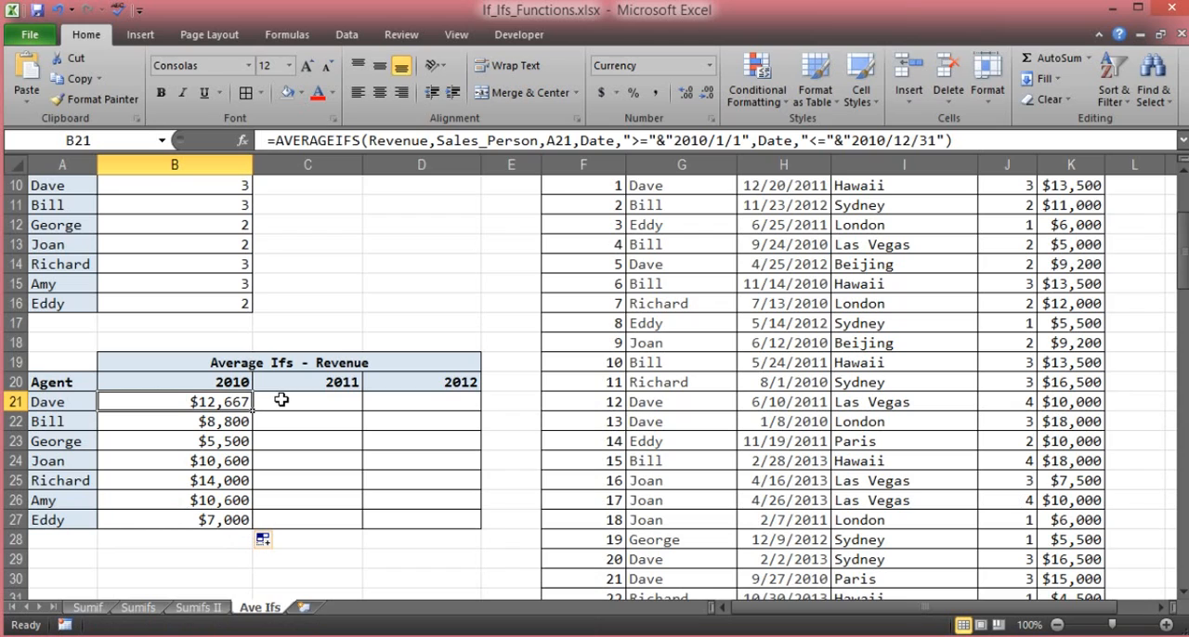
click(281, 399)
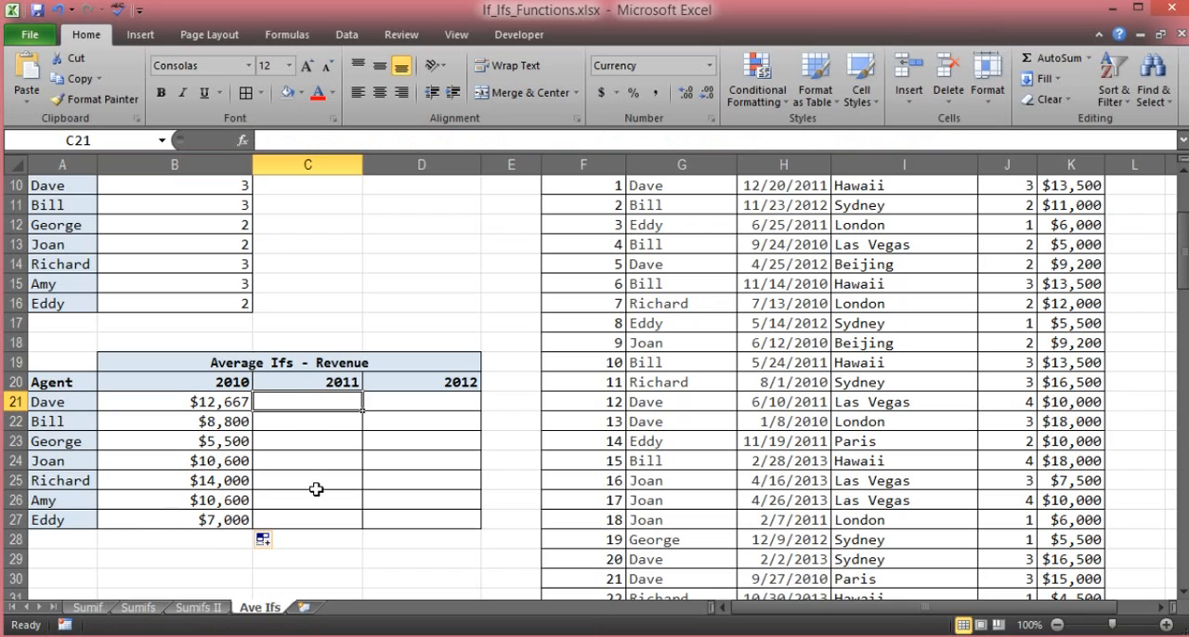
click(234, 406)
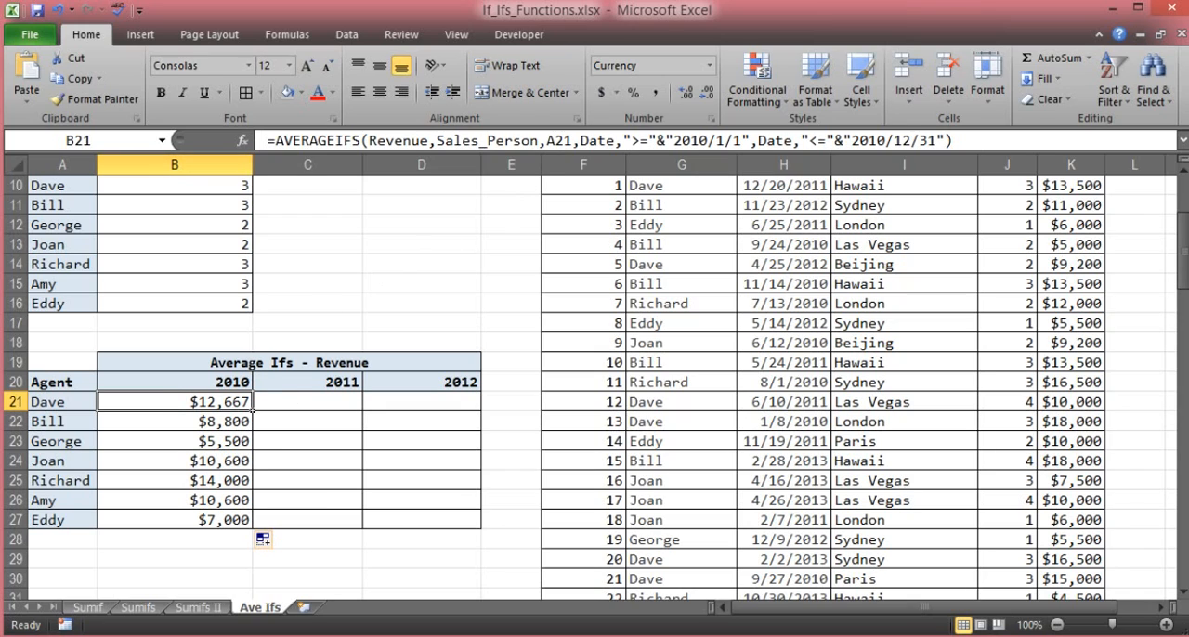
drag(573, 140, 547, 140)
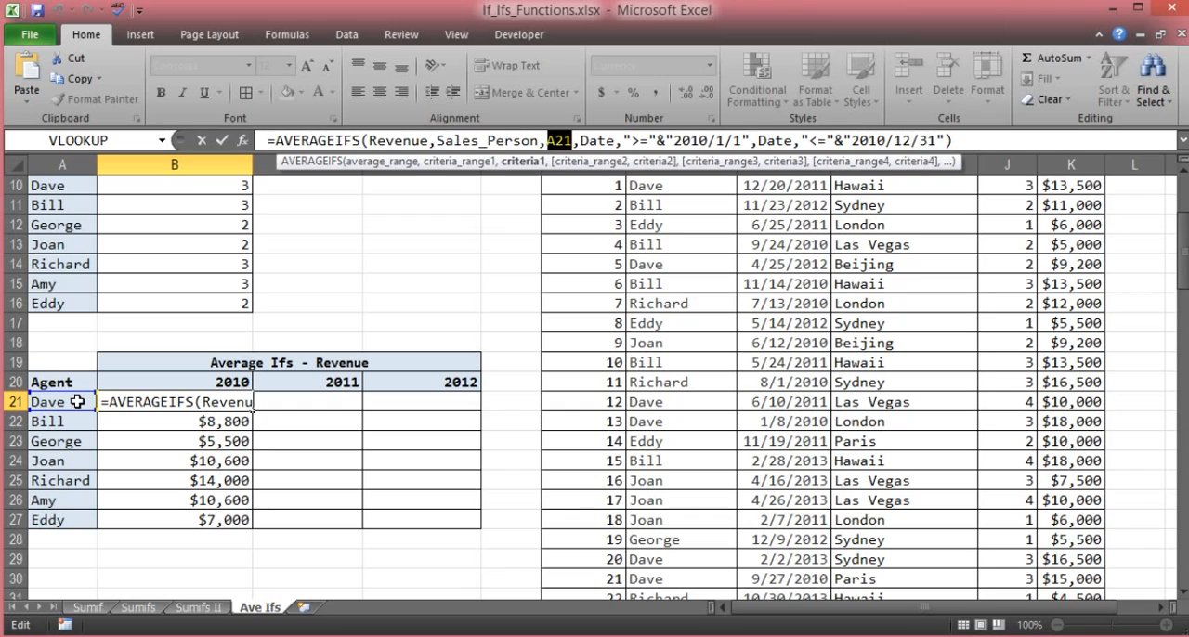
key(F4)
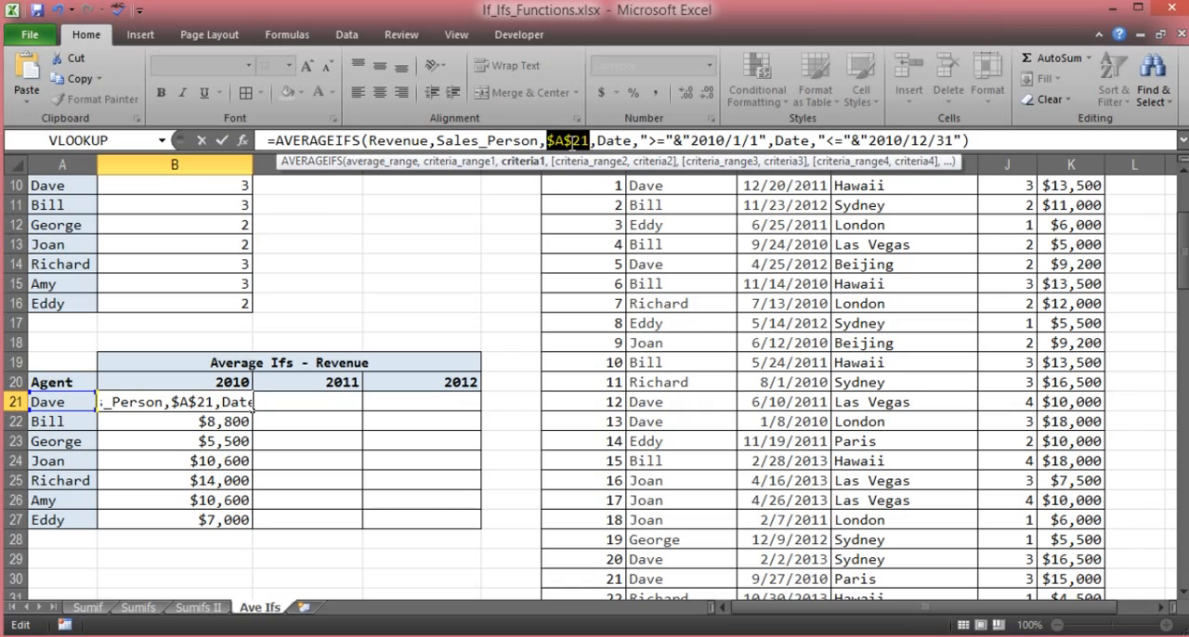
key(Return)
click(241, 403)
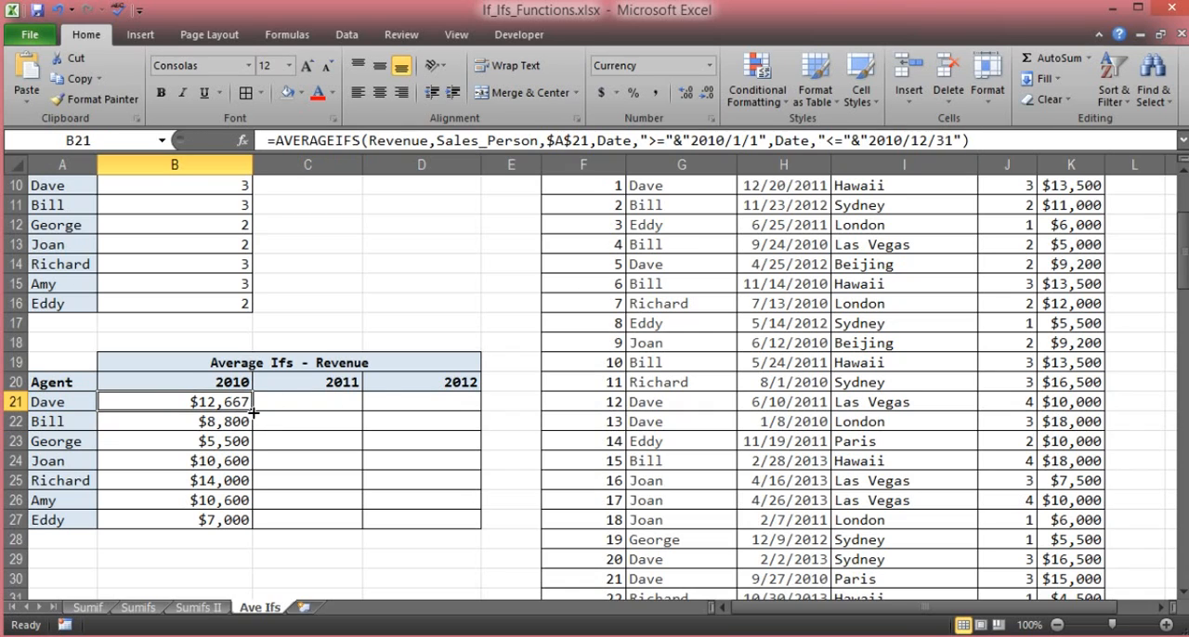
drag(252, 412, 454, 409)
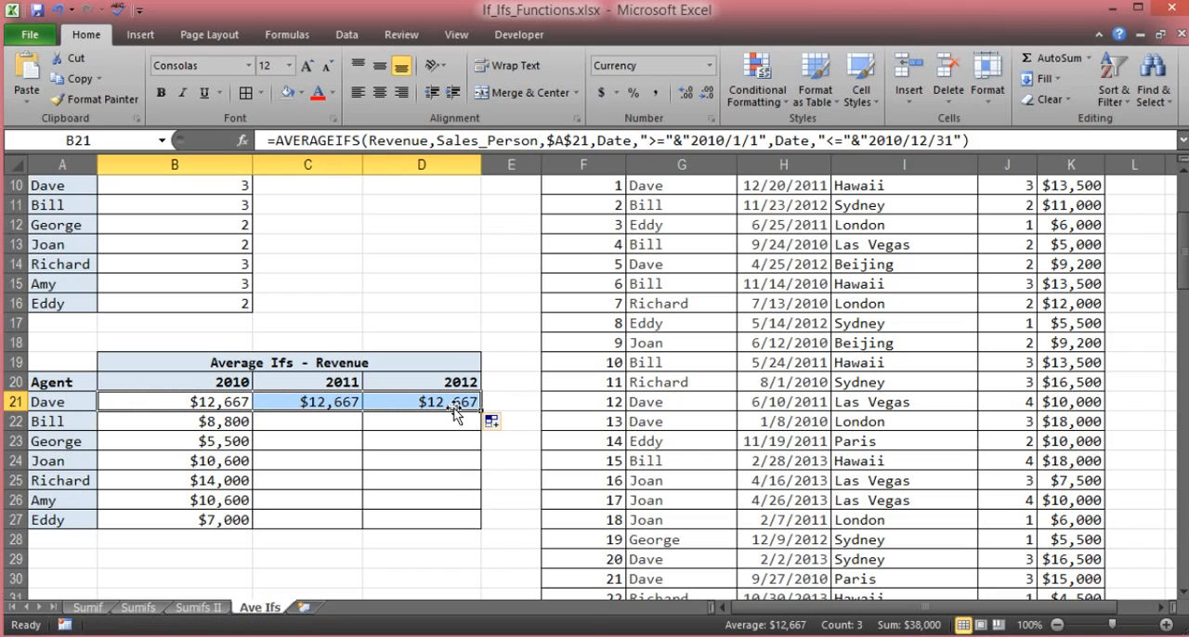
- Change the date criteria in C21's formula to 2011/1/1 and 2011/12/31
click(344, 400)
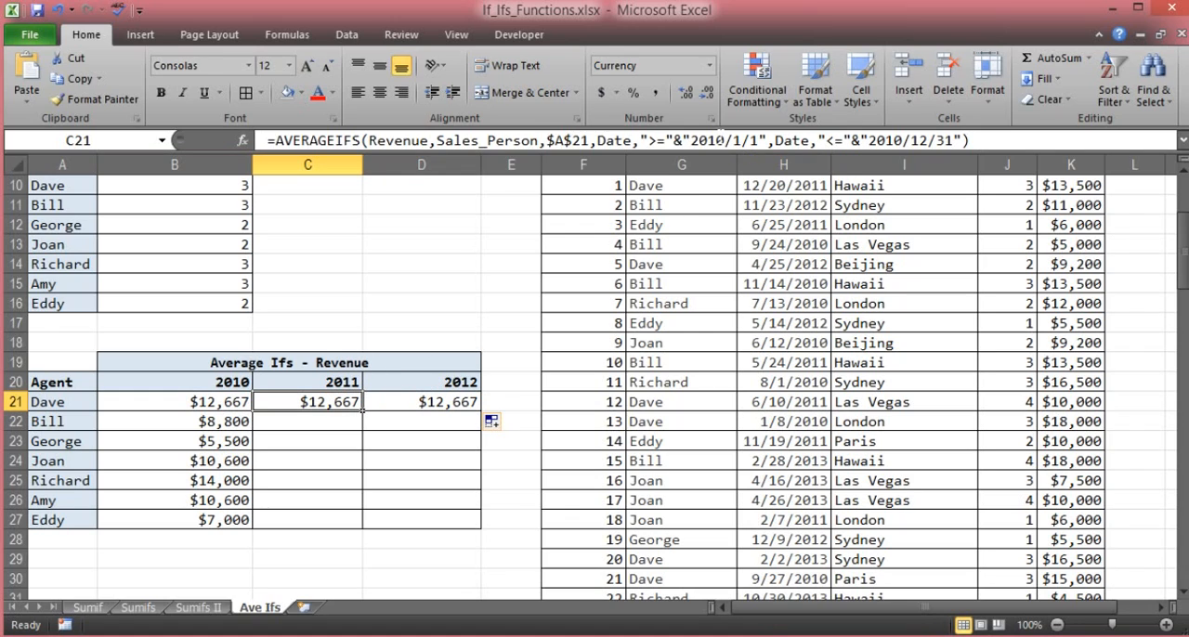
click(721, 140)
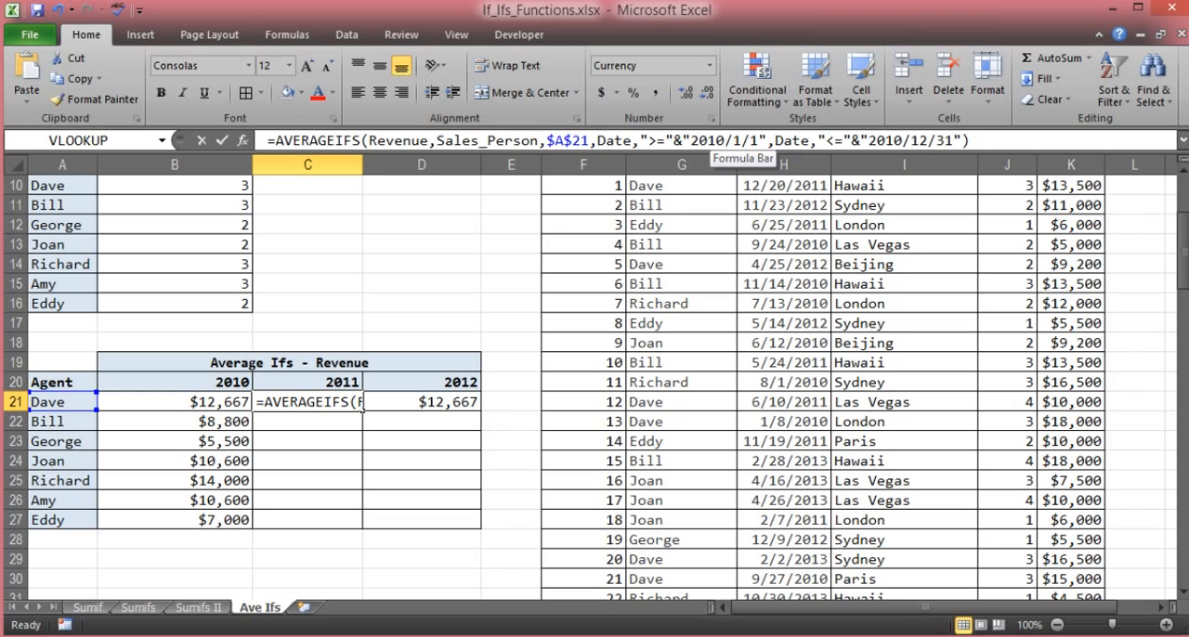
key(BackSpace)
text(1)
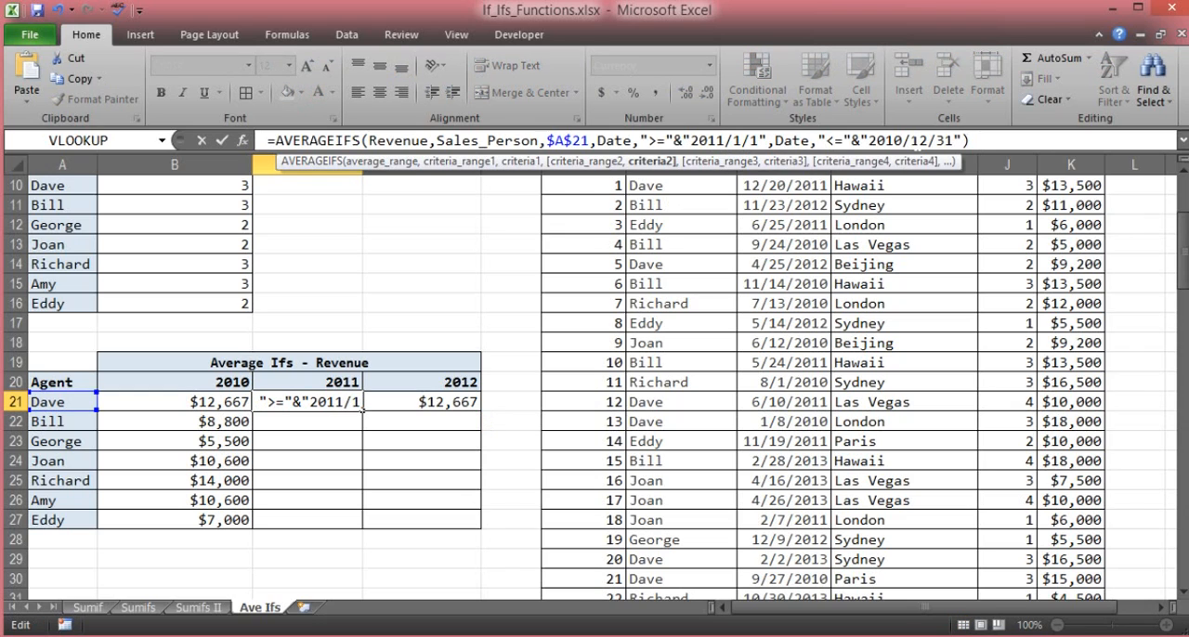
click(903, 140)
key(BackSpace)
text(1)
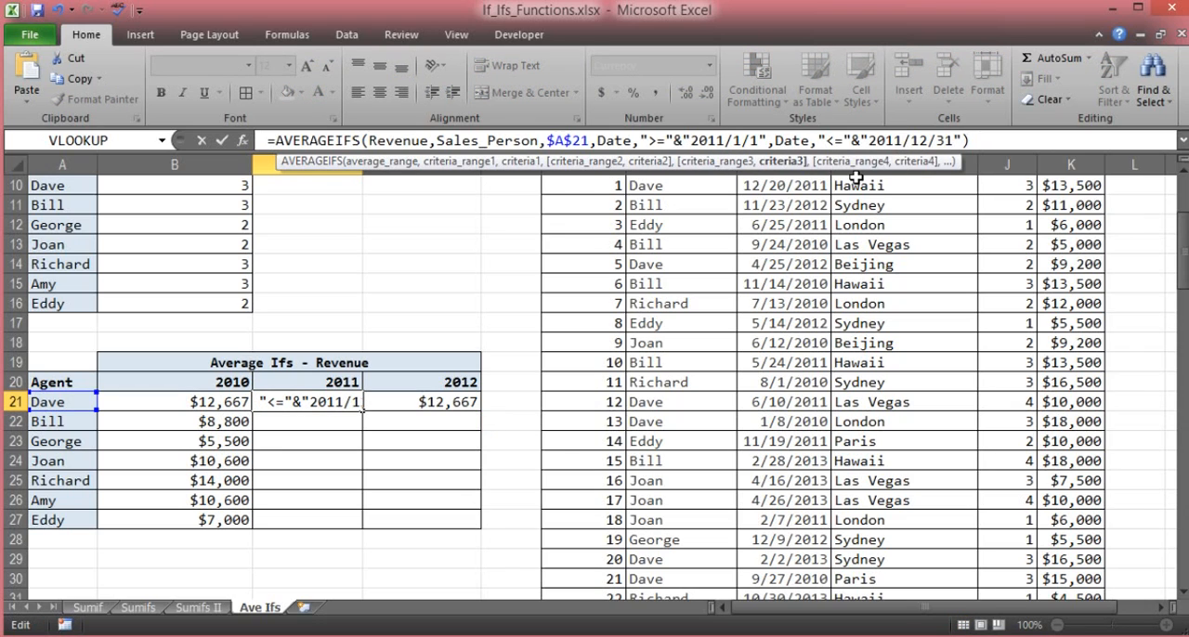
key(Return)
click(339, 401)
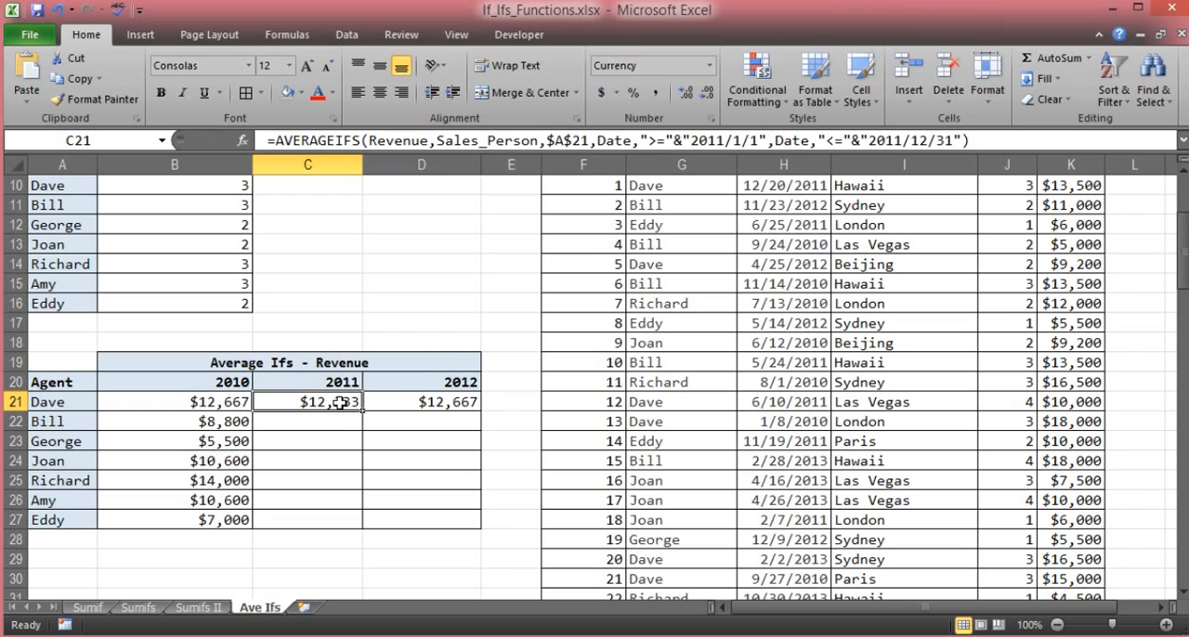
- Change the date criteria in D21's formula to 2012/1/1 and 2012/12/31
click(450, 402)
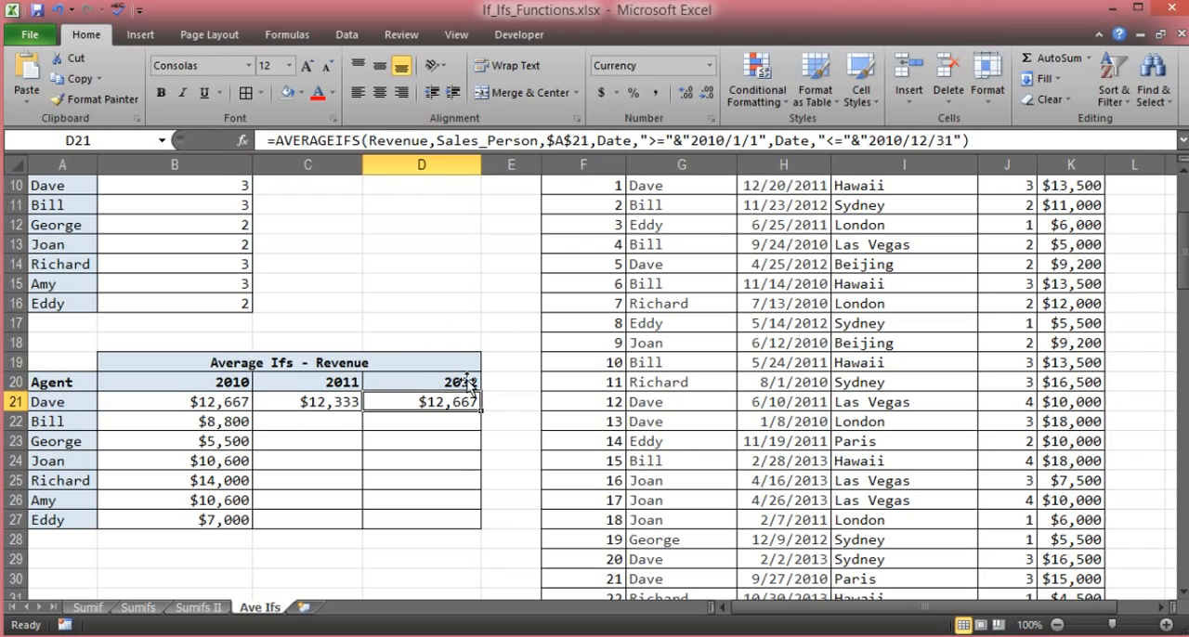
drag(717, 141, 726, 140)
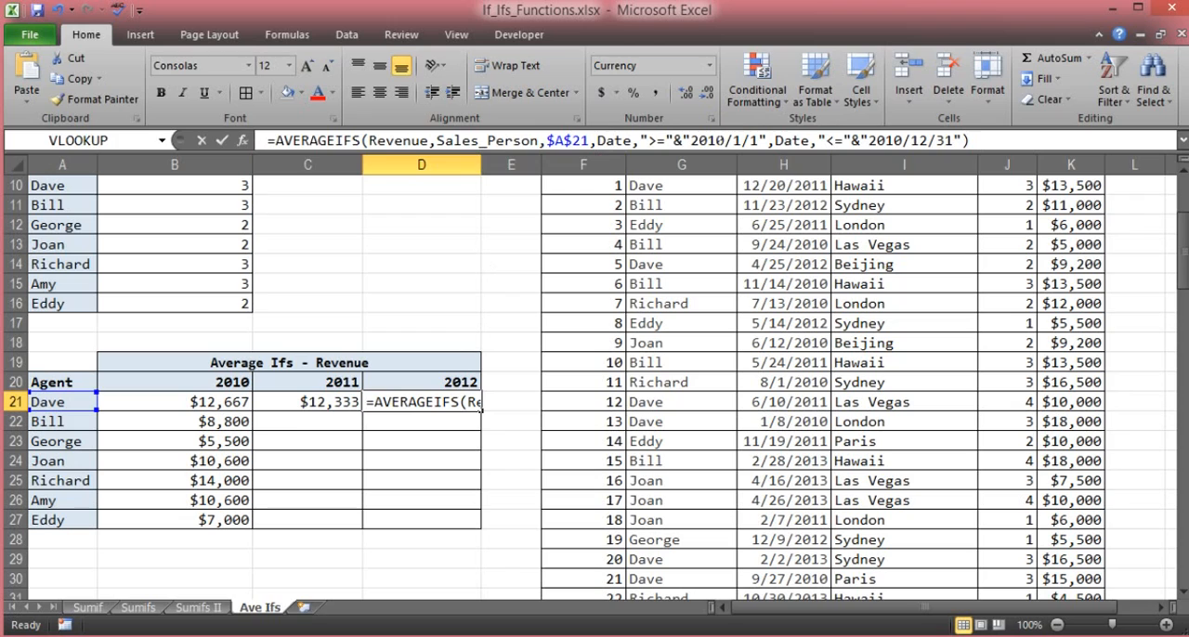
text(2)
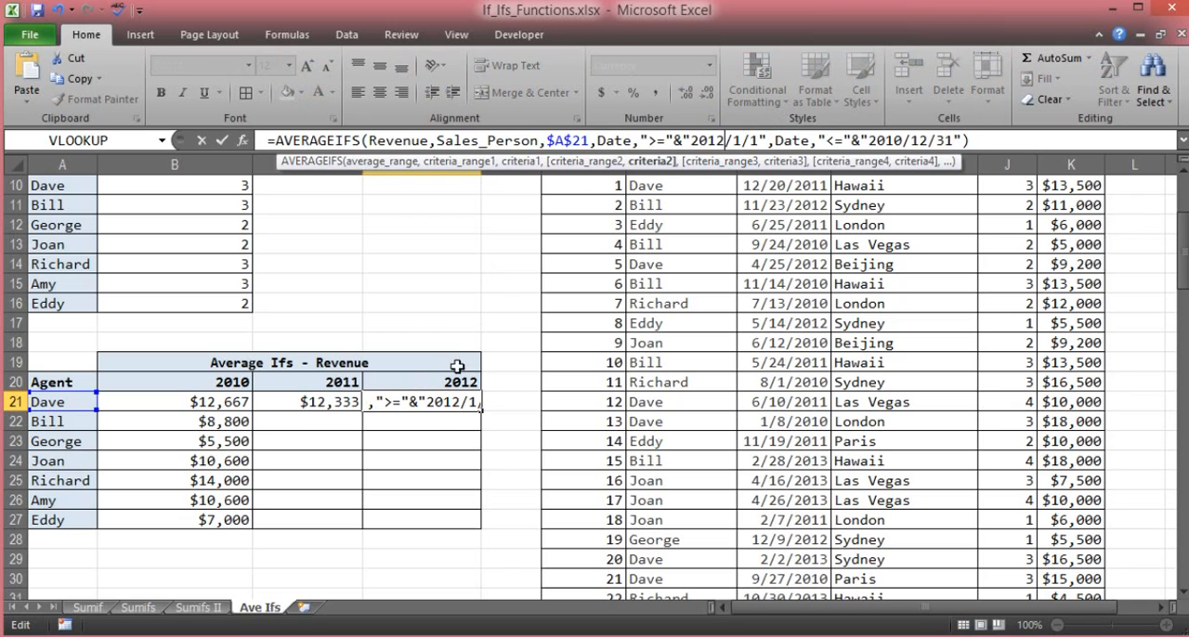
drag(897, 140, 906, 141)
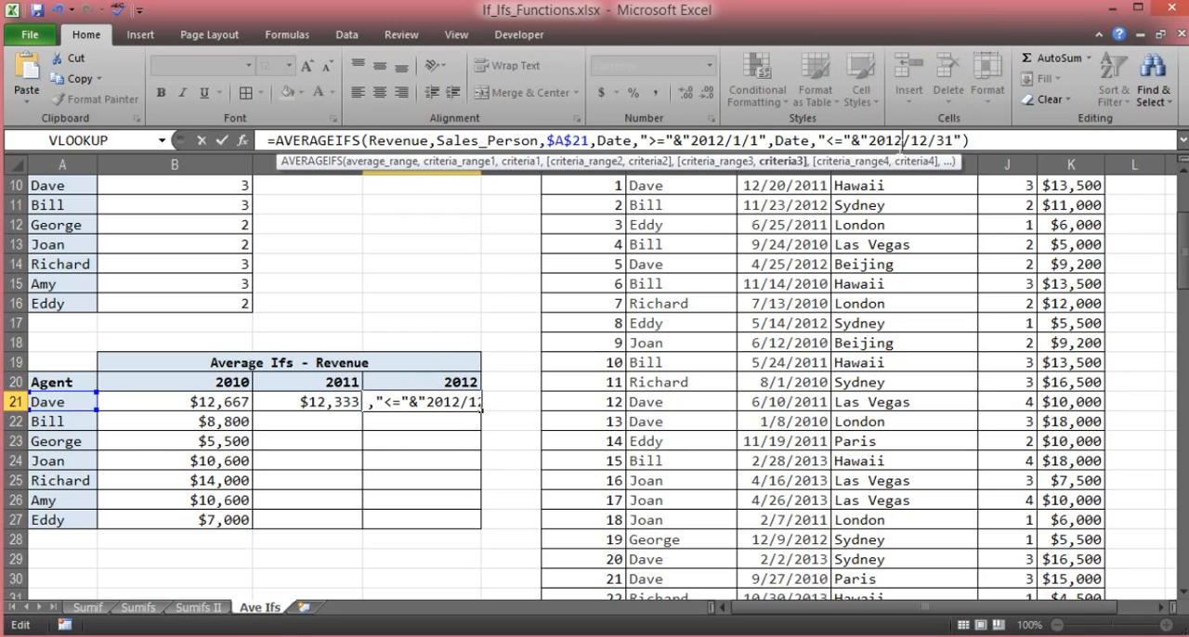
text(2)
key(Return)
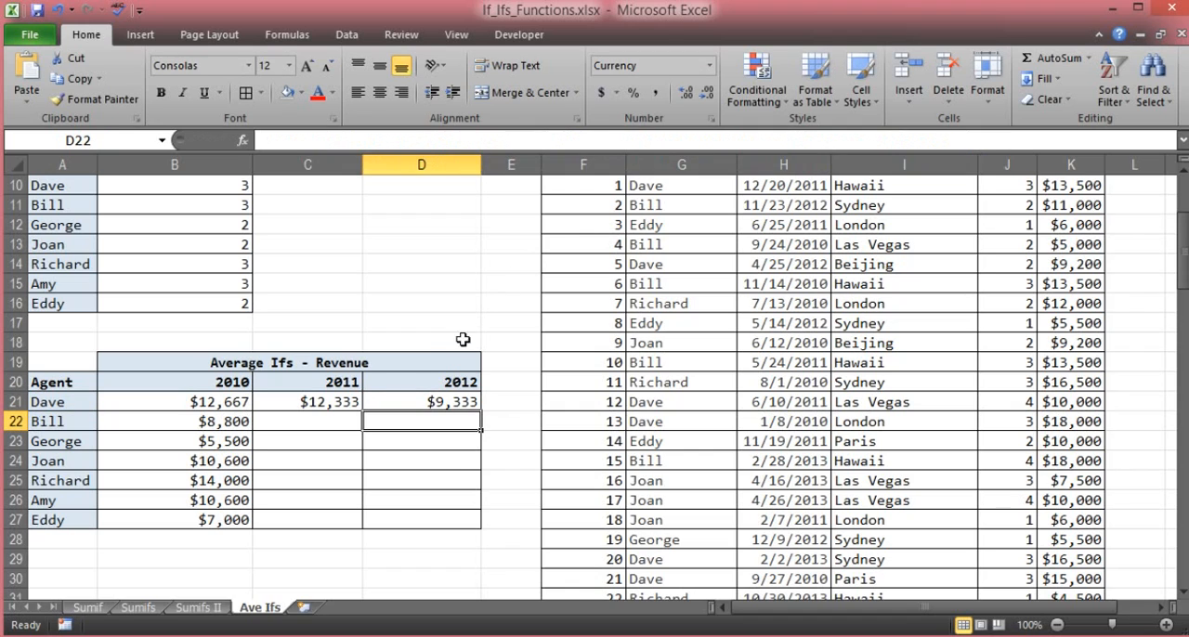
- Make the $A$21 criterion reference in C21's formula fully relative as A21
click(326, 405)
click(386, 402)
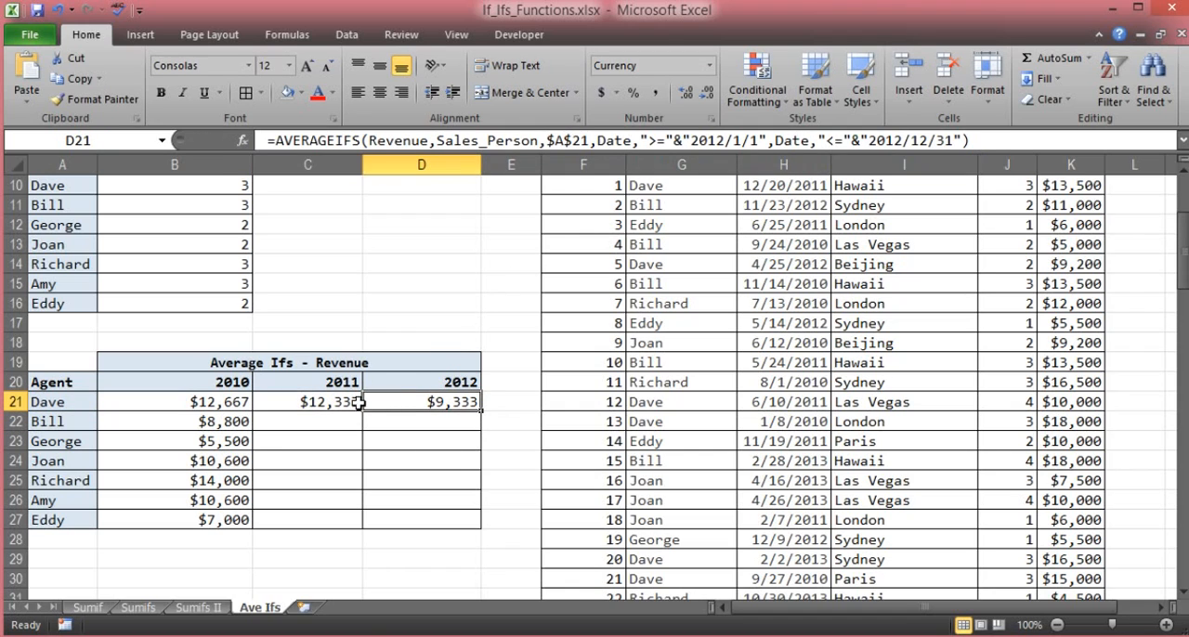
click(311, 402)
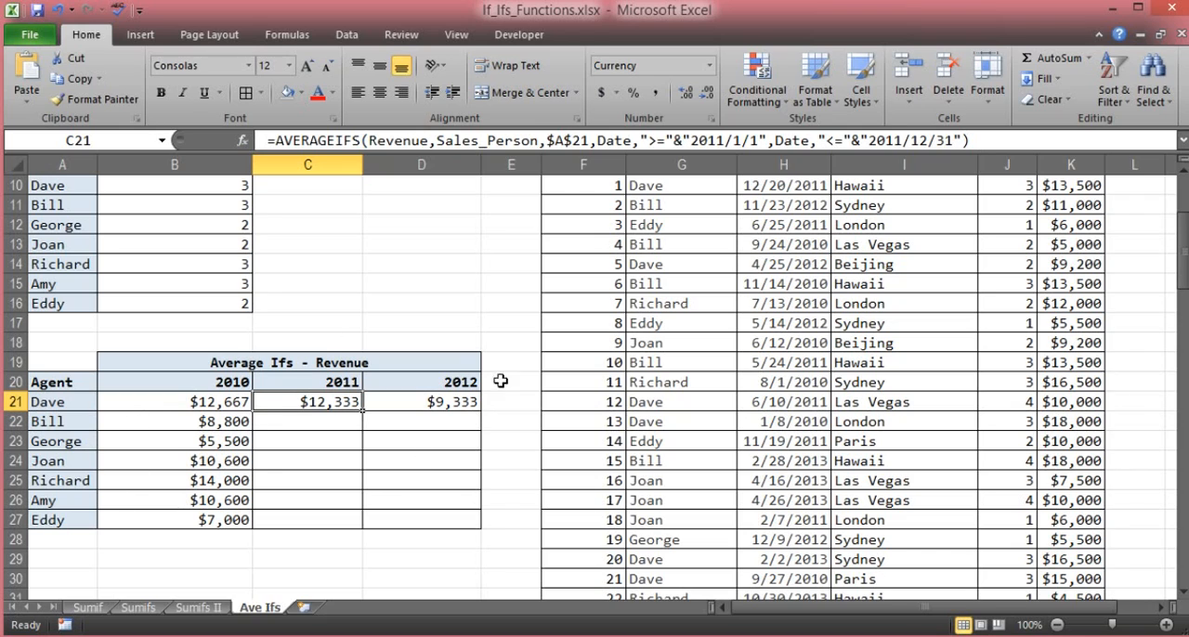
drag(588, 139, 547, 140)
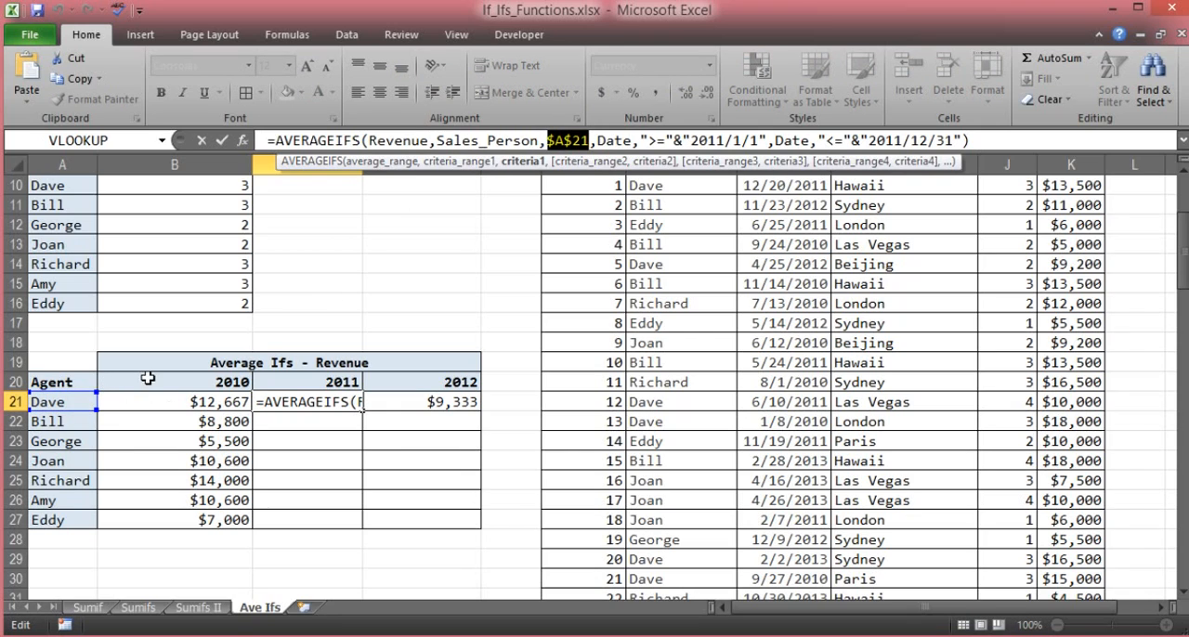
key(F4)
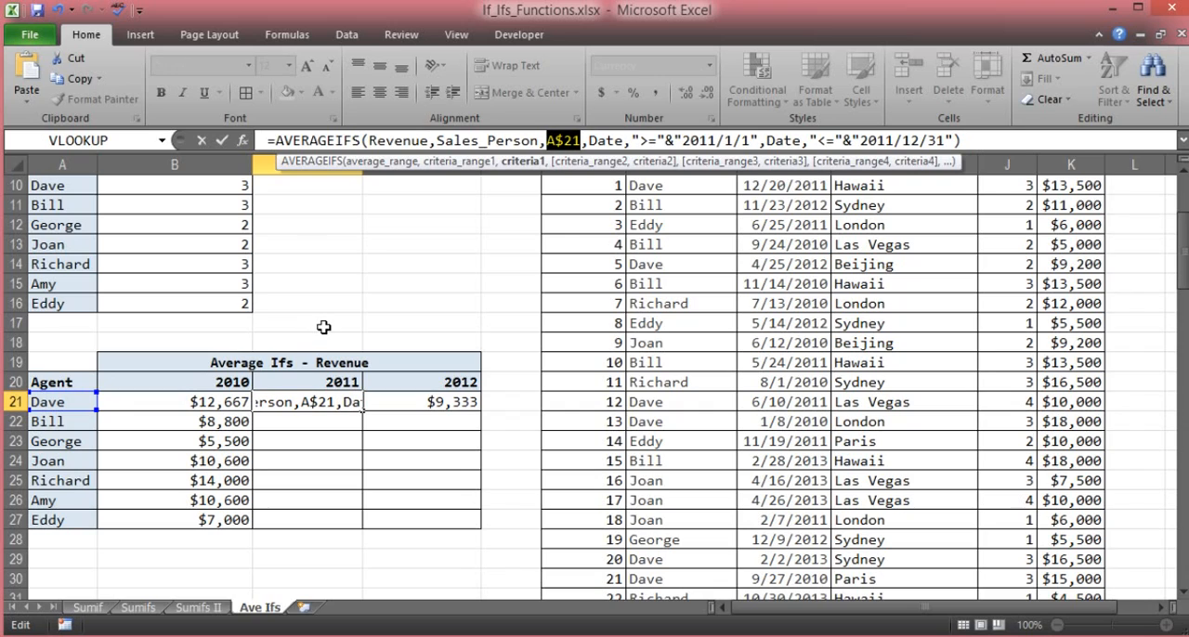
key(F4)
key(F4)
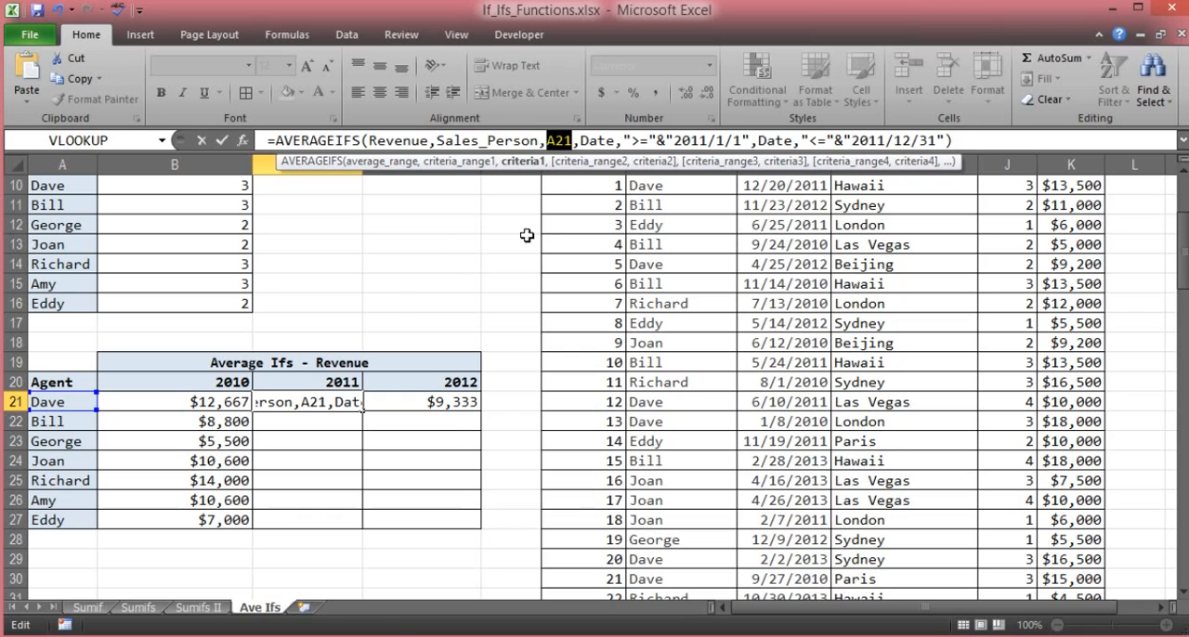
key(Return)
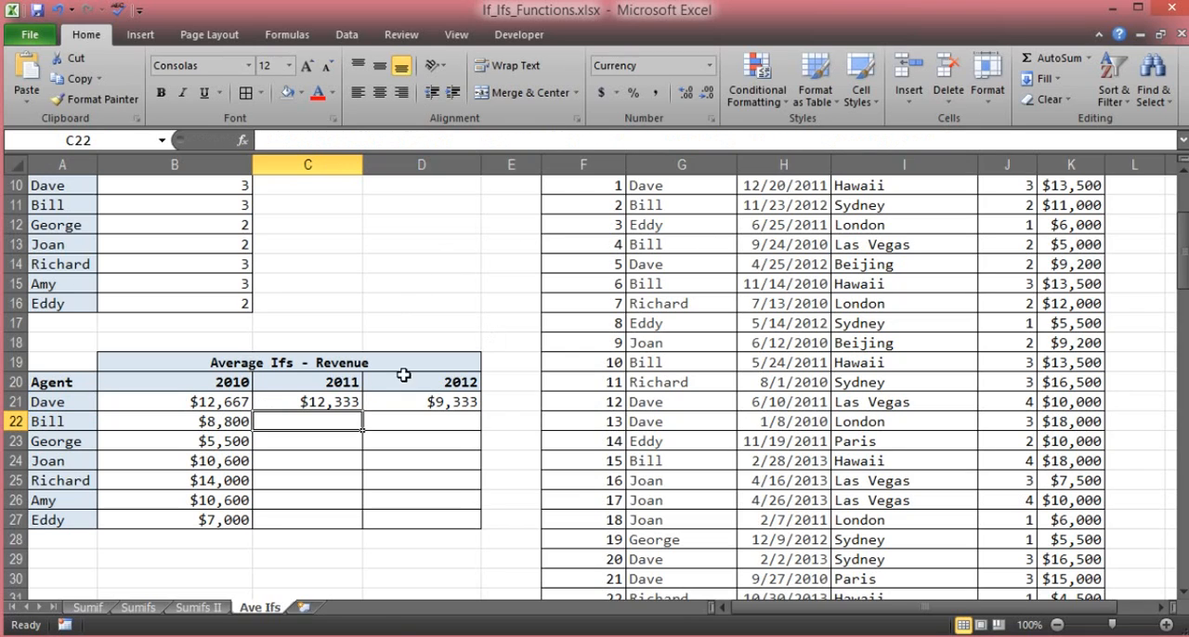
- Copy the C21 formula down the 2011 column through C27 and check the agent references in C22, C23 and C24
click(327, 398)
drag(363, 410, 367, 528)
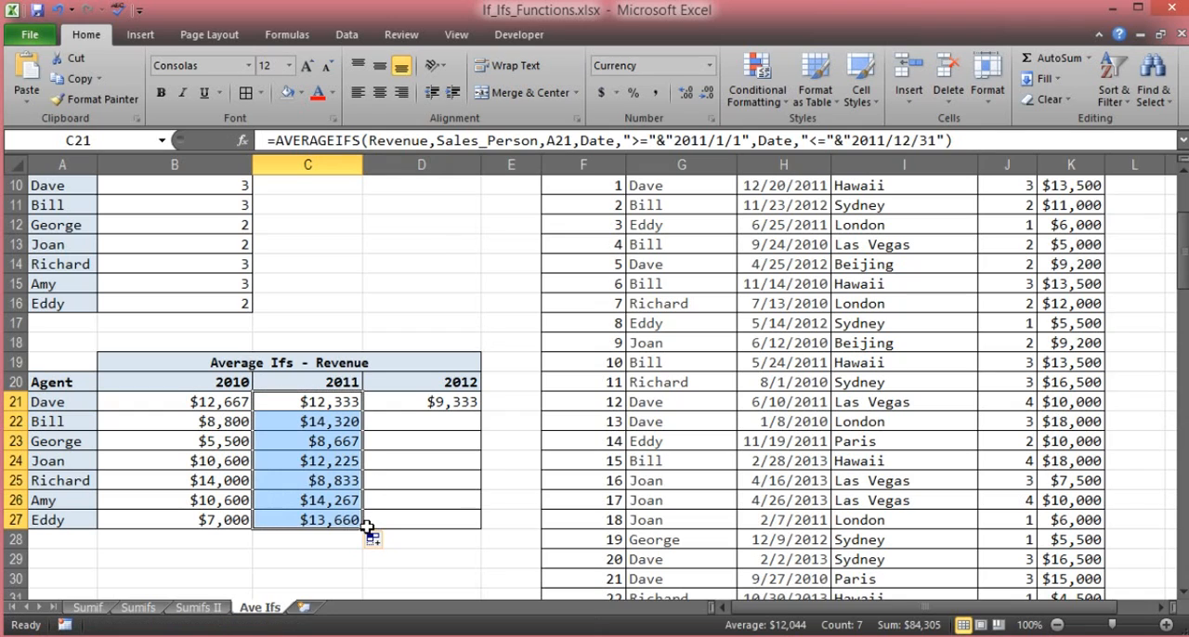
click(291, 419)
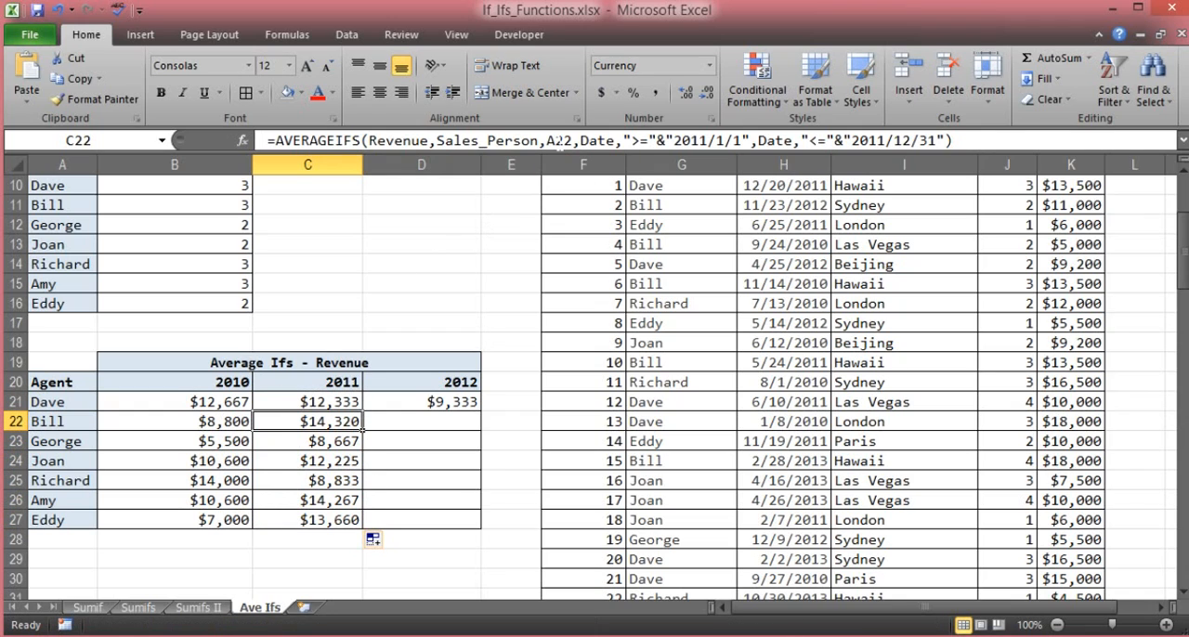
click(343, 441)
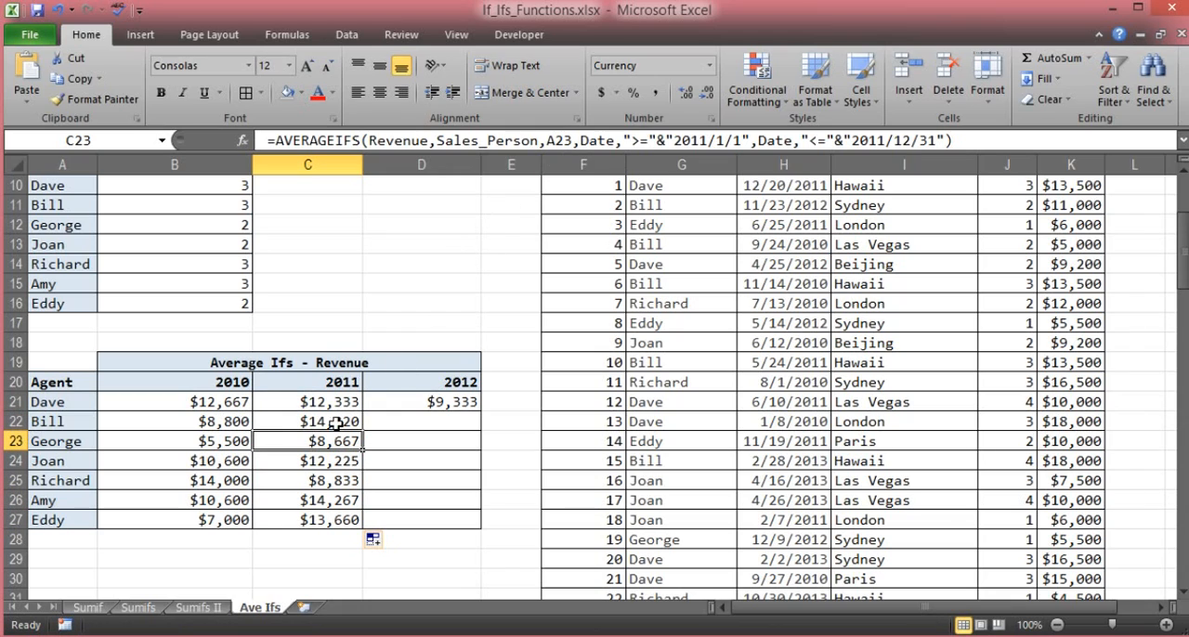
click(313, 459)
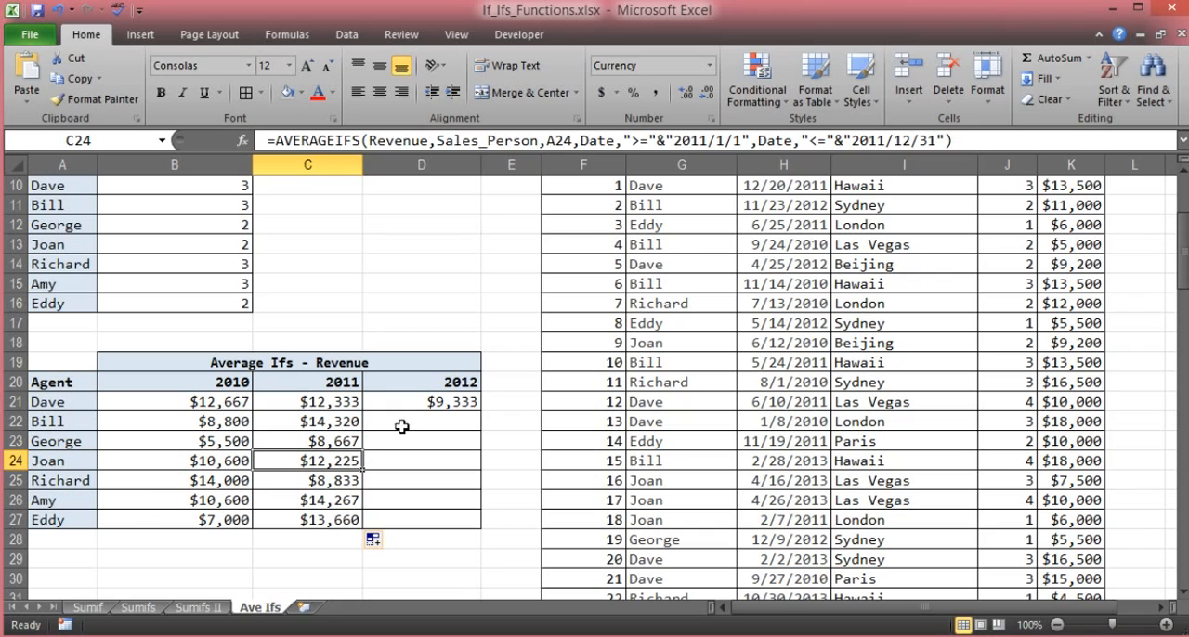
- Make the $A$21 criterion reference in D21's formula fully relative as A21
click(460, 399)
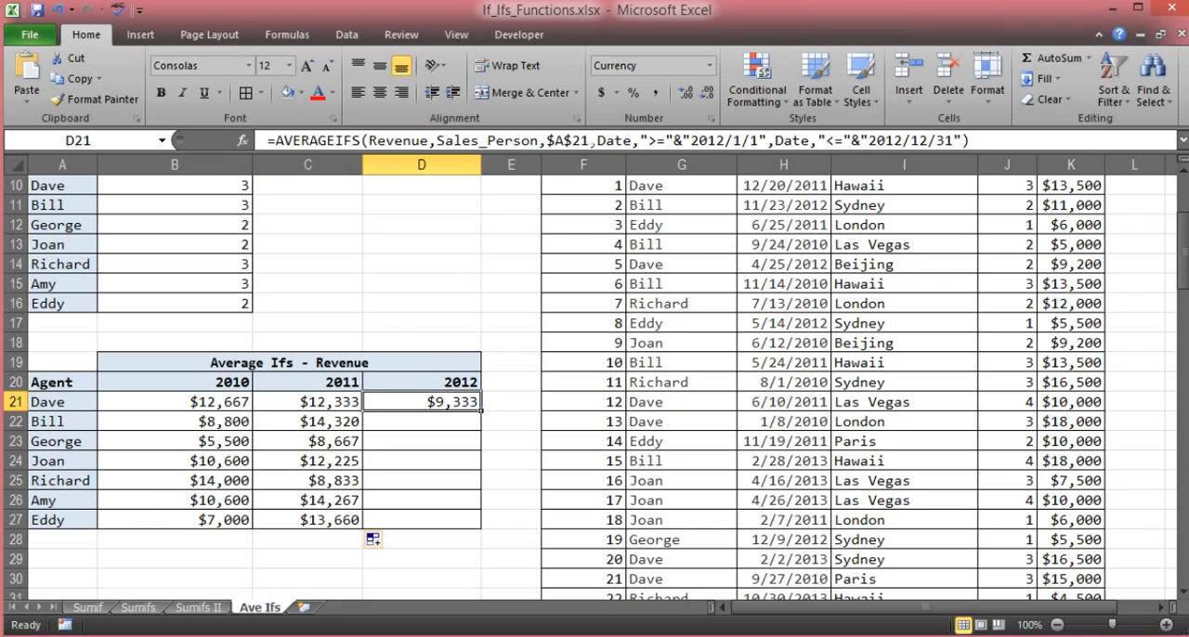
drag(589, 141, 547, 140)
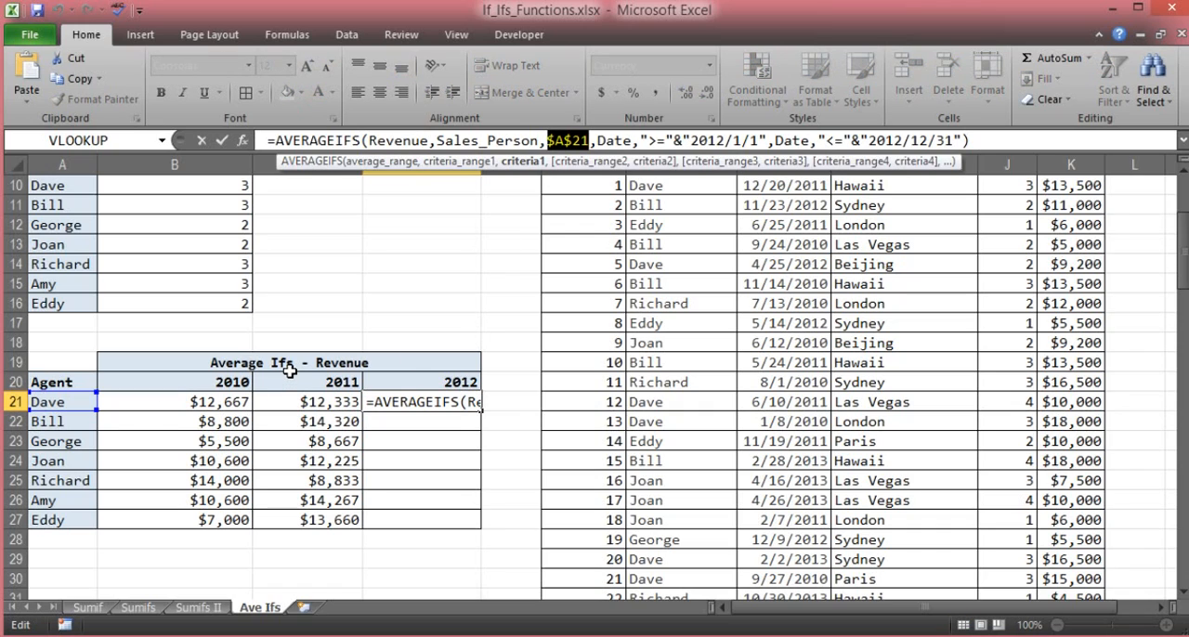
key(F4)
key(F4)
key(F4)
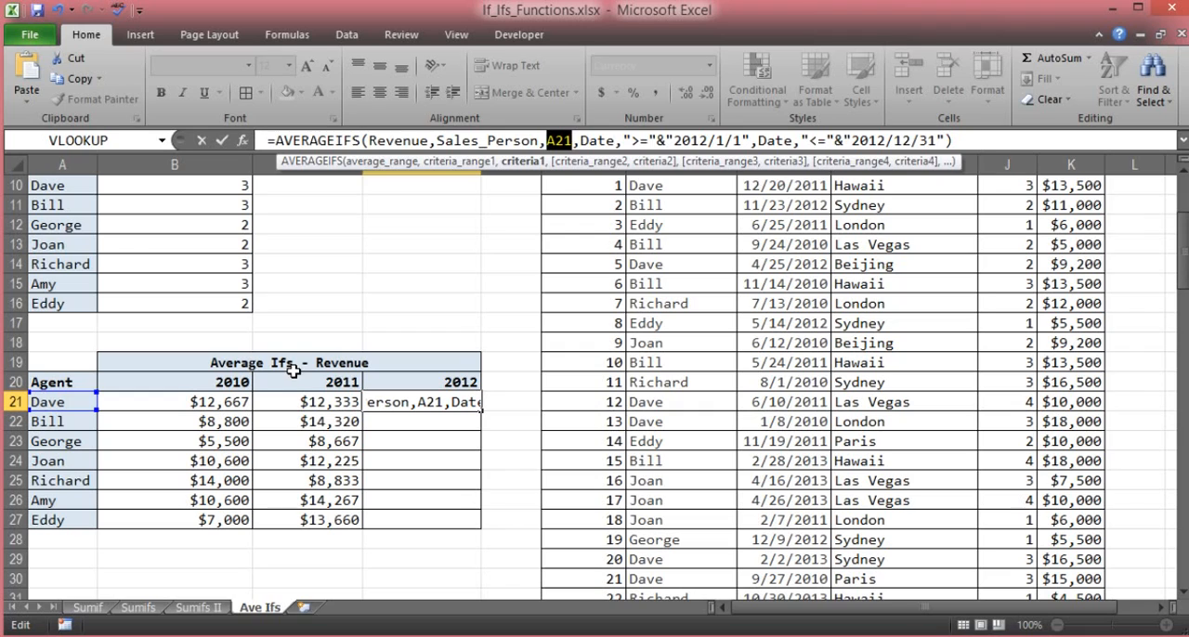
key(Return)
- Copy the D21 formula down the 2012 column through D27 for the remaining agents
click(433, 401)
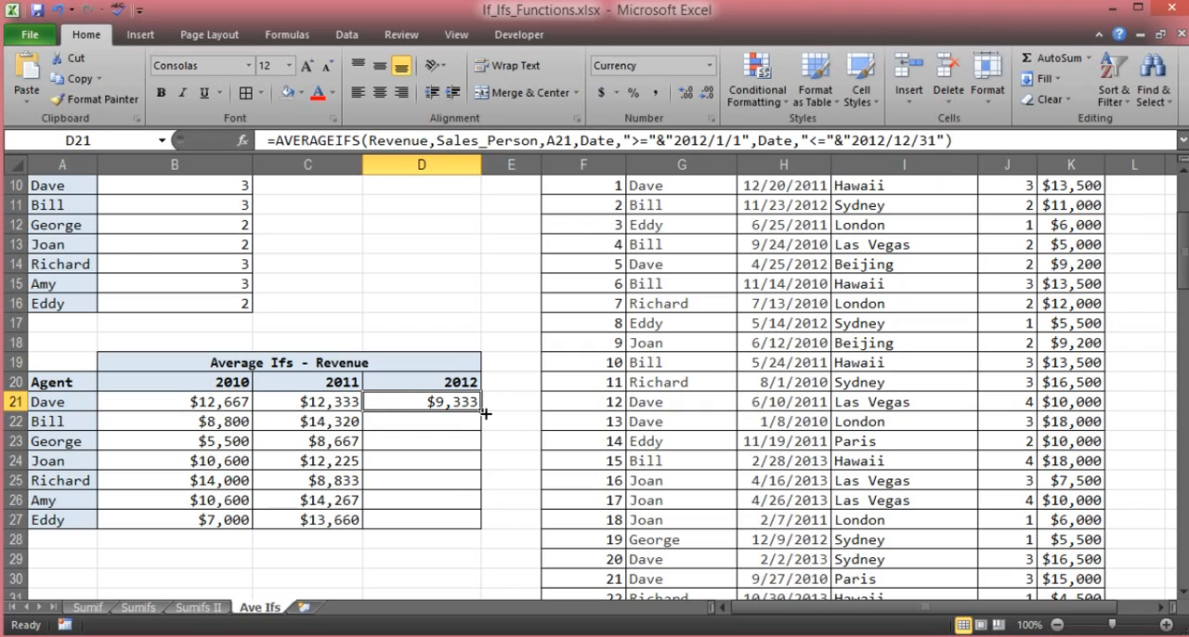
drag(484, 413, 481, 522)
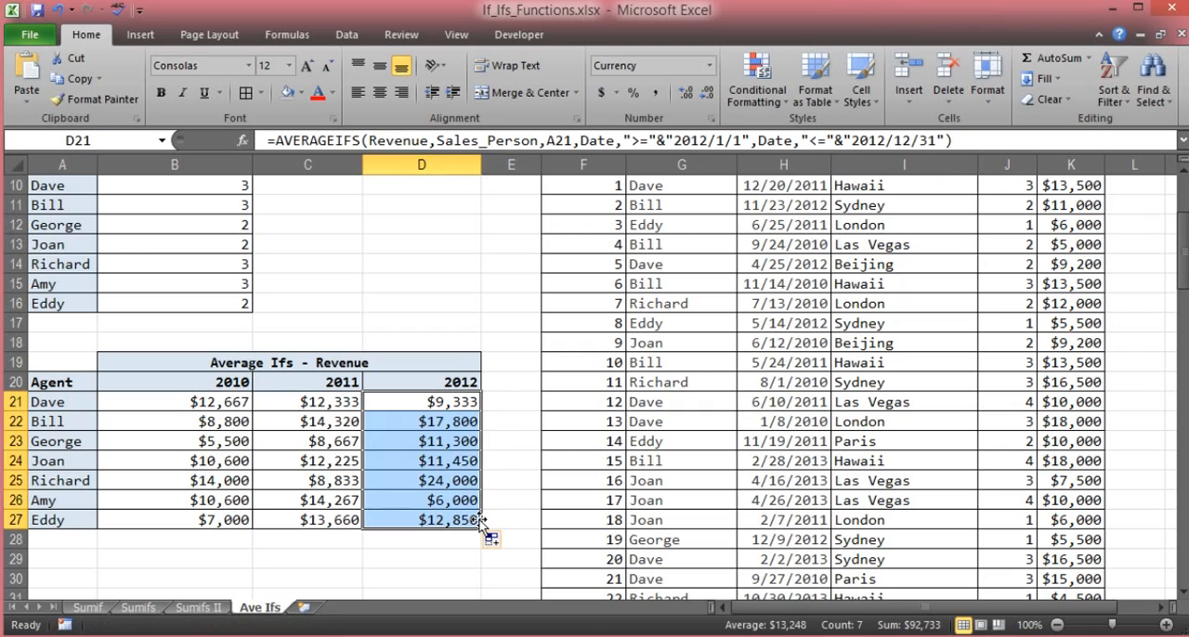
click(394, 340)
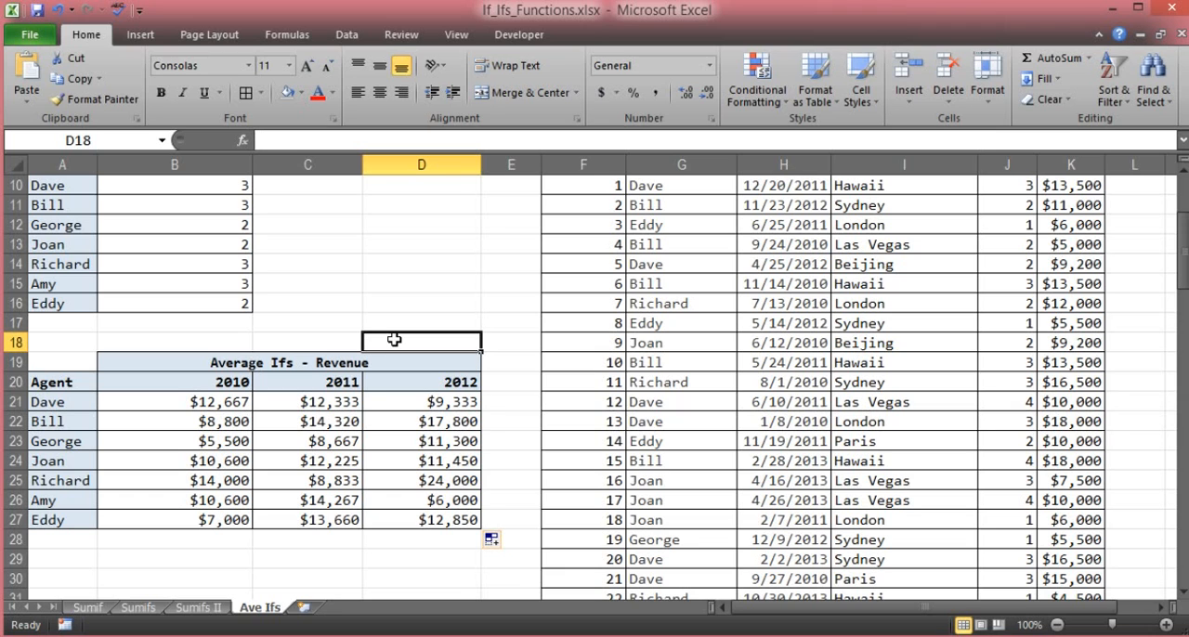
scroll(394, 340, up, 3)
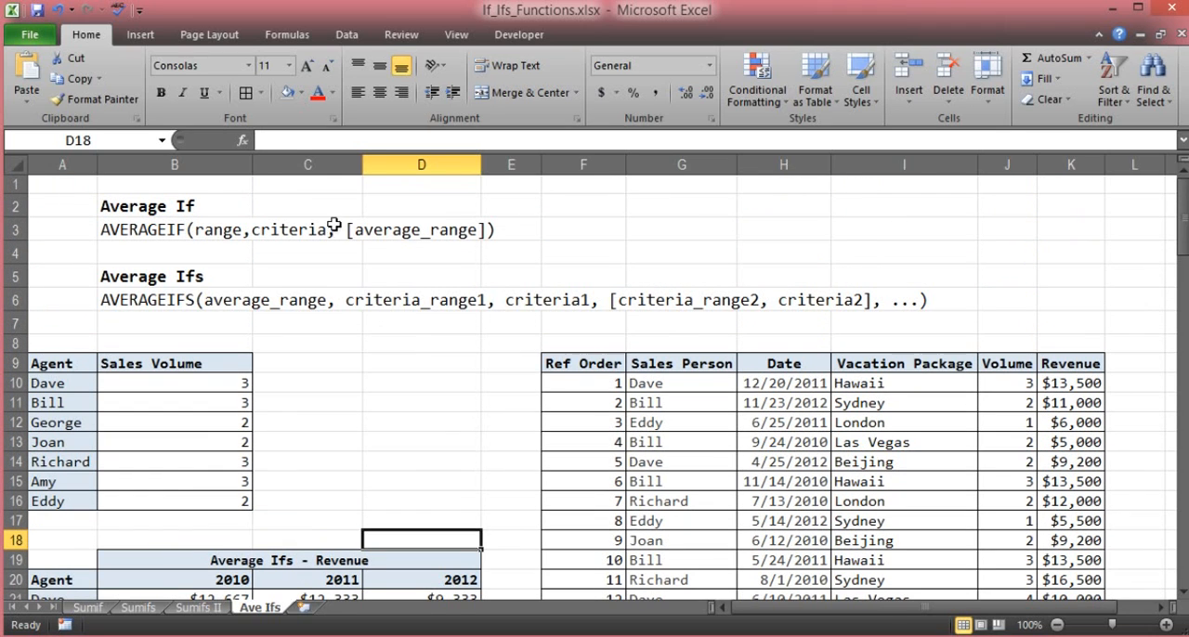
click(319, 209)
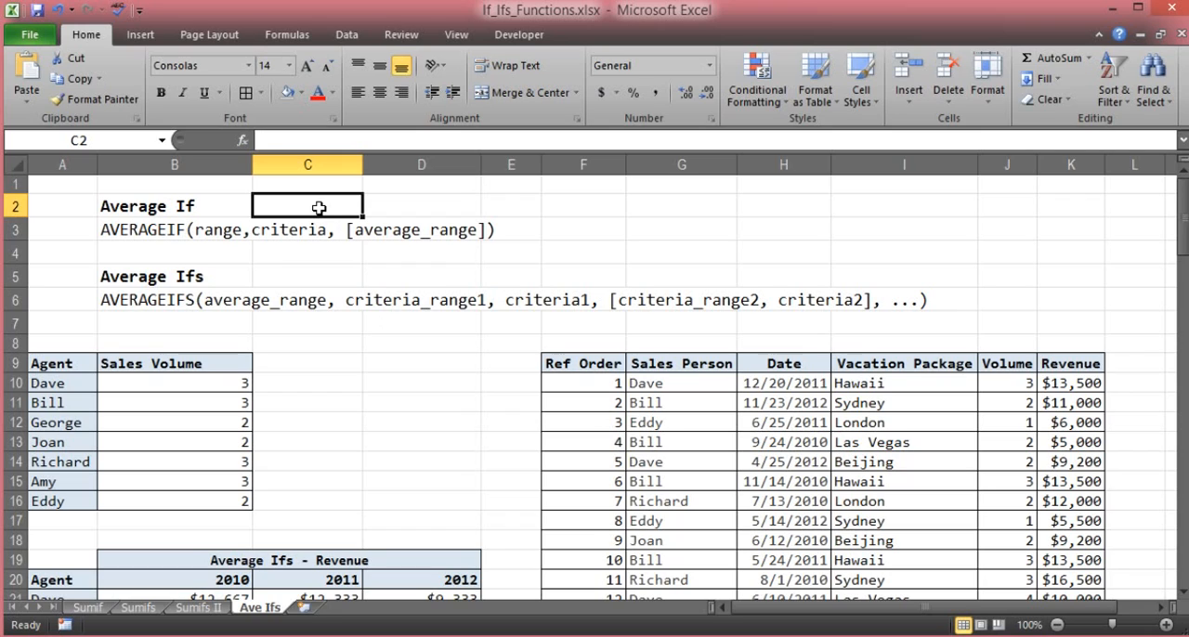